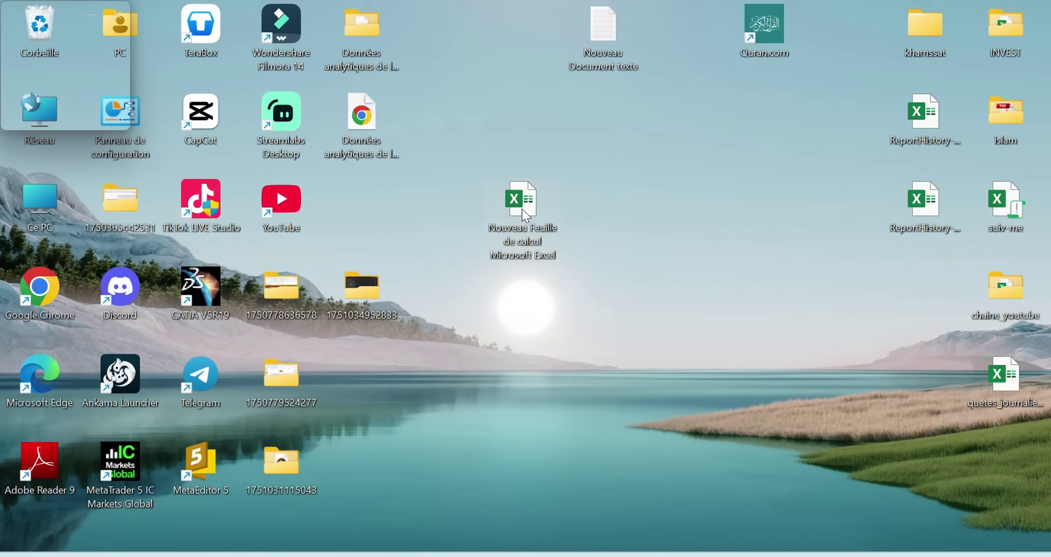
# - Open the new workbook and enable the Developer tab under Options > Customize Ribbon
pyautogui.doubleClick(524, 215)
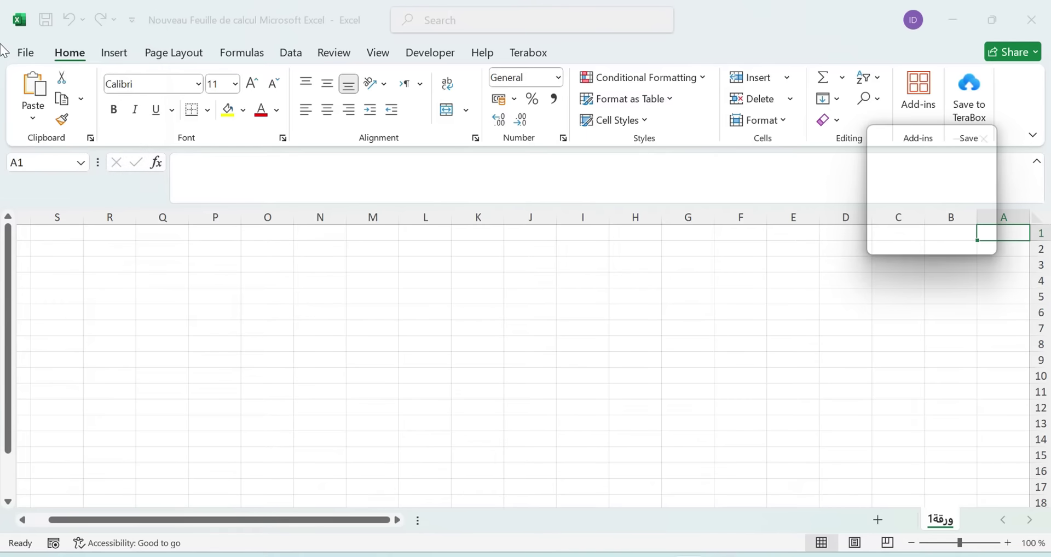
pyautogui.click(27, 54)
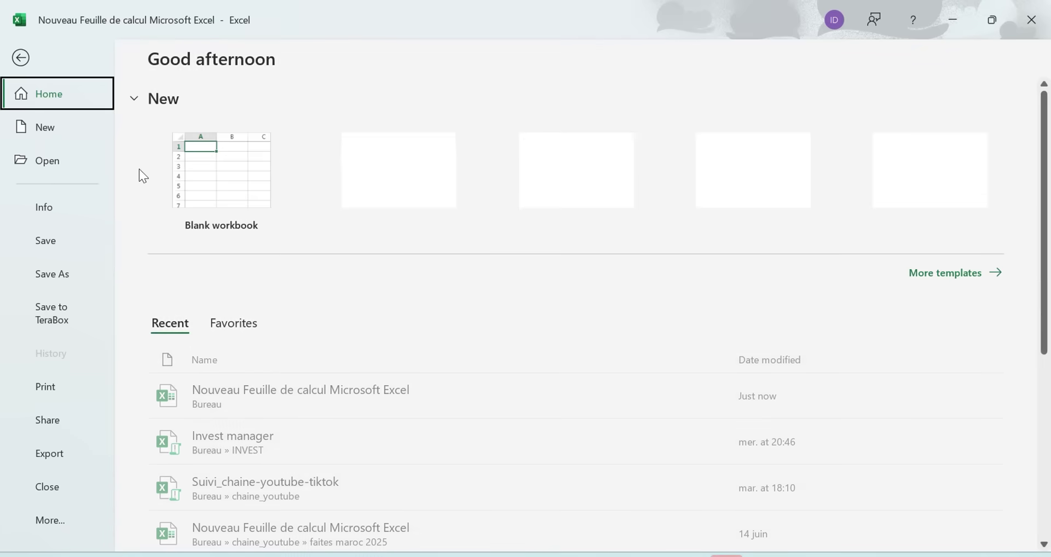
pyautogui.click(52, 517)
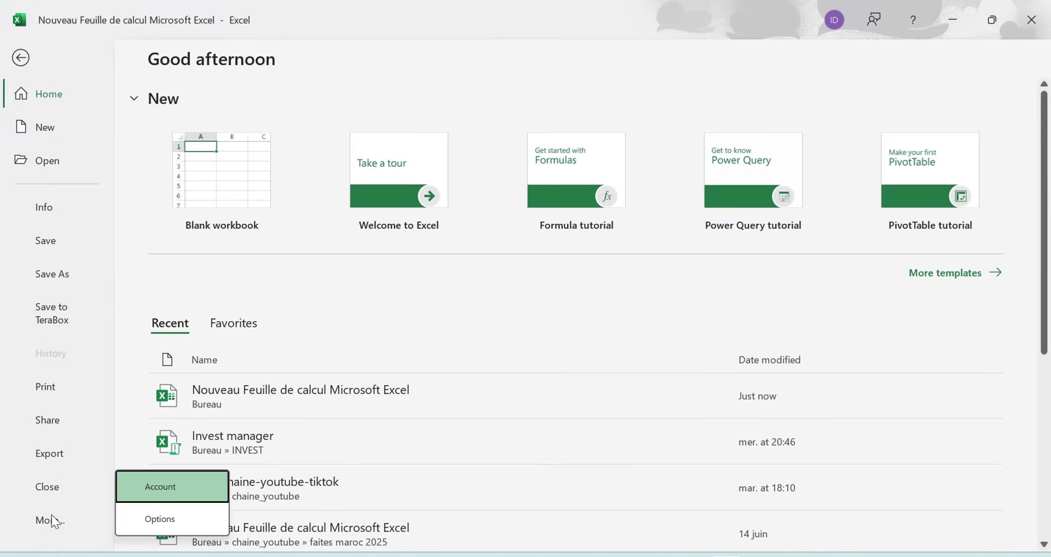
pyautogui.click(135, 518)
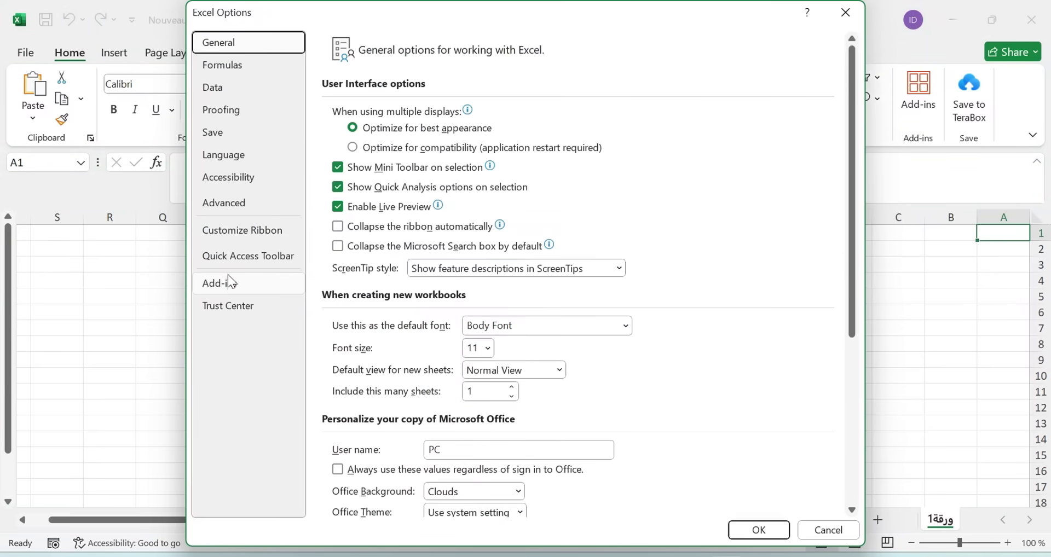
pyautogui.click(235, 232)
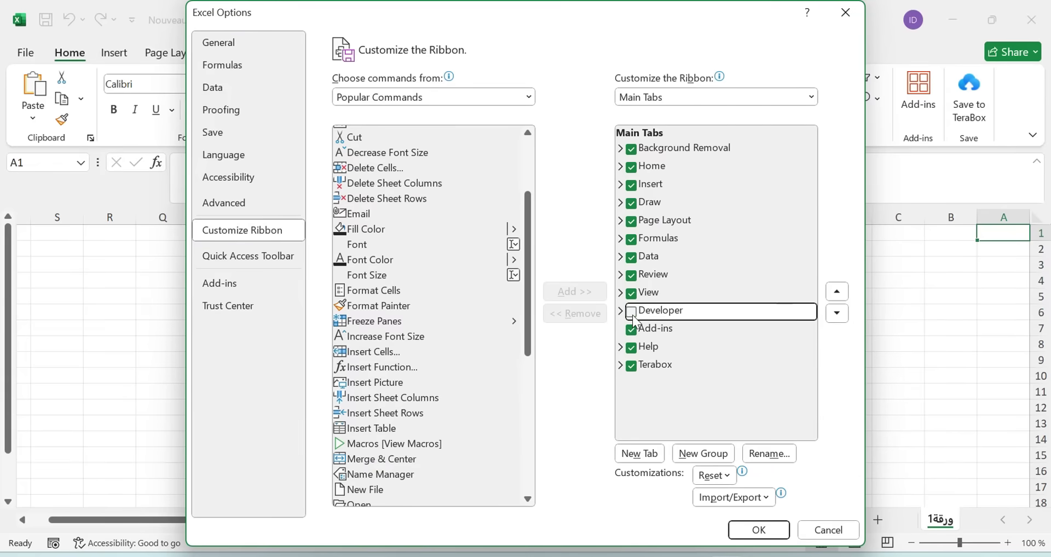
pyautogui.click(632, 313)
pyautogui.click(758, 531)
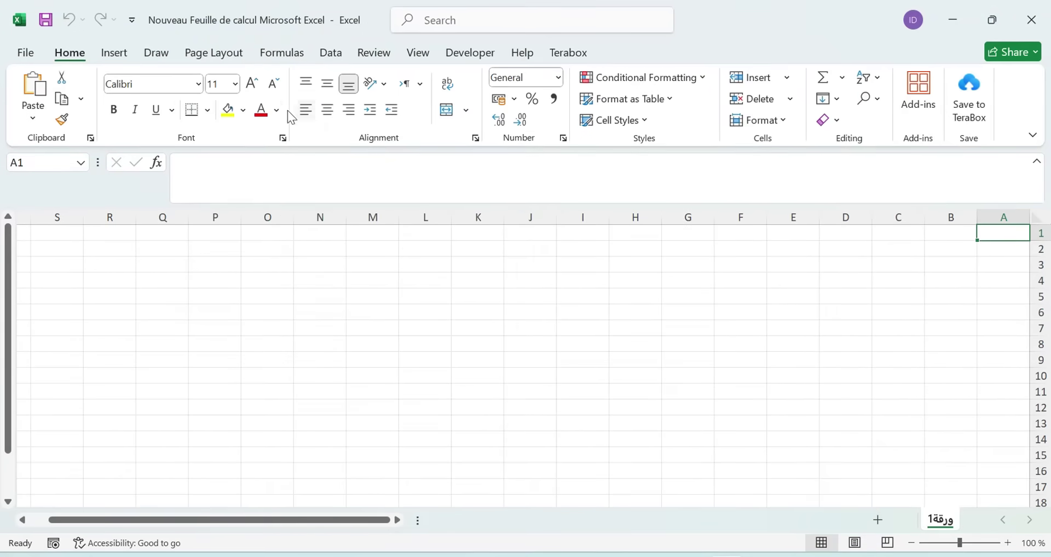
pyautogui.click(24, 53)
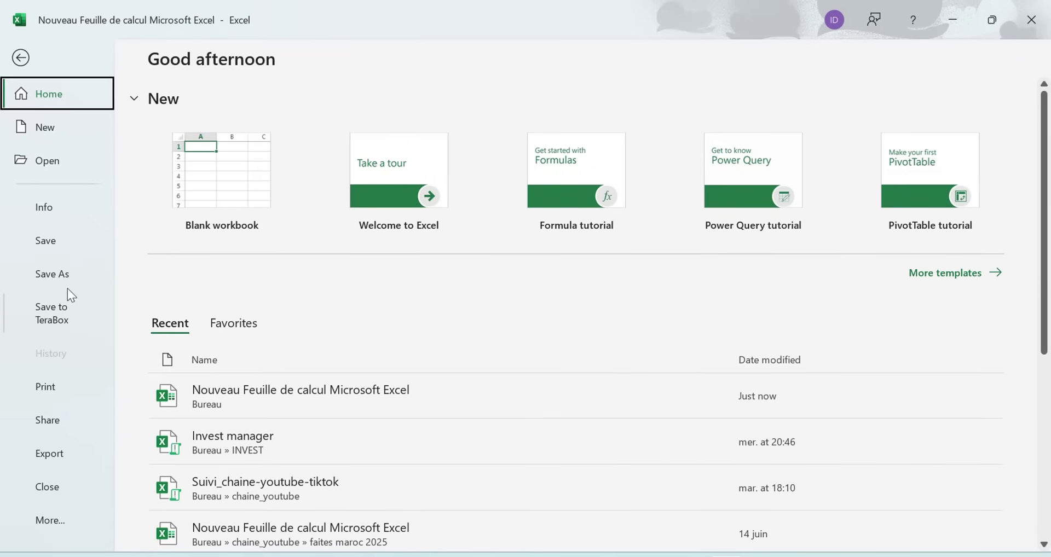
# - Save the workbook to the Desktop with file type Excel Macro-Enabled Workbook (.xlsm)
pyautogui.click(61, 270)
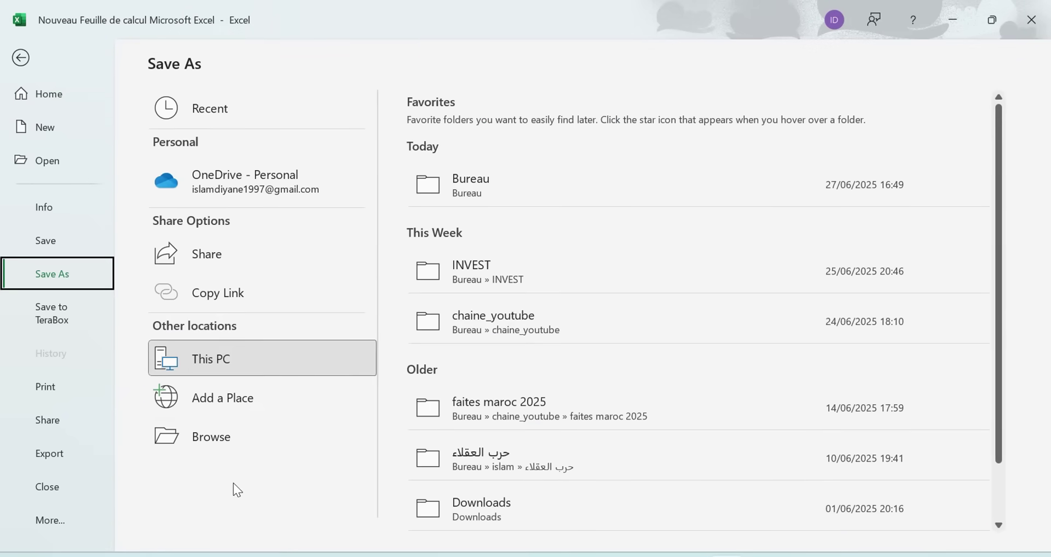
pyautogui.click(243, 441)
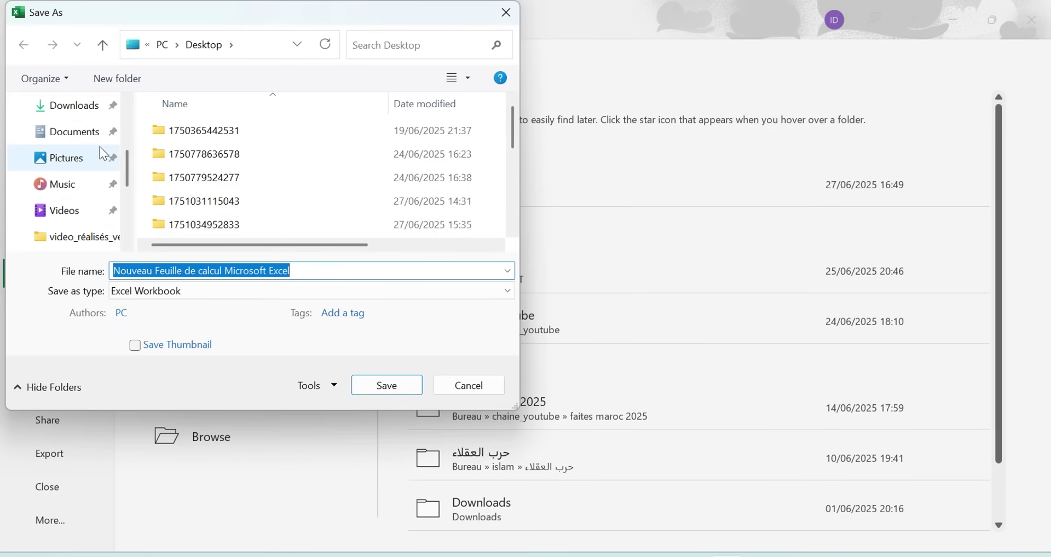
pyautogui.scroll(3, 100, 147)
pyautogui.click(66, 241)
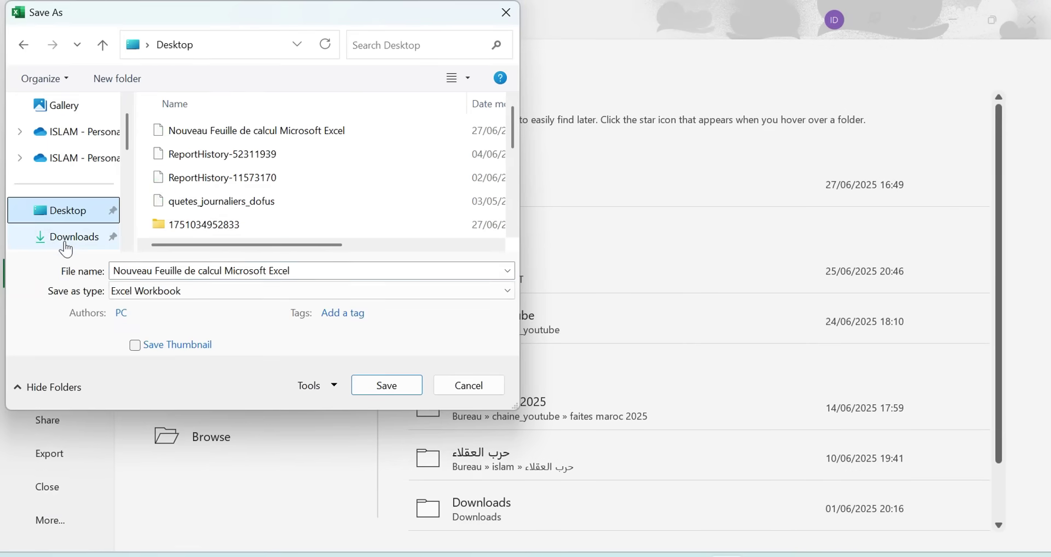
pyautogui.click(188, 291)
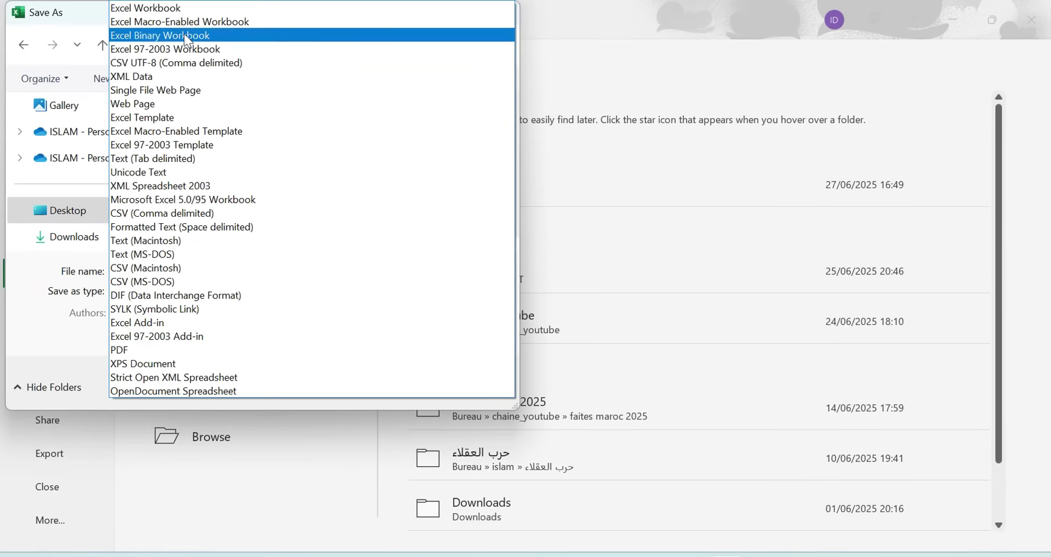
pyautogui.click(220, 26)
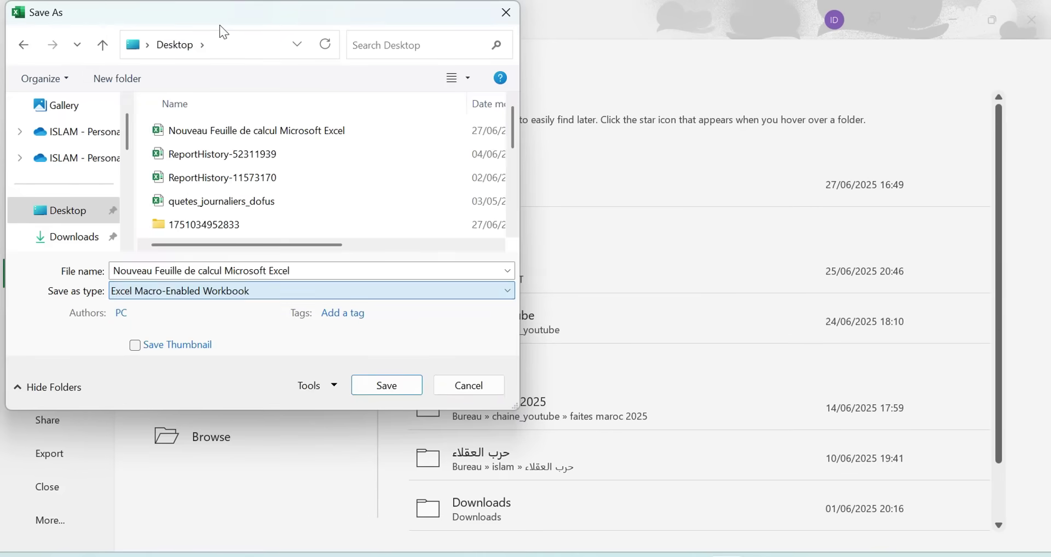
pyautogui.click(387, 386)
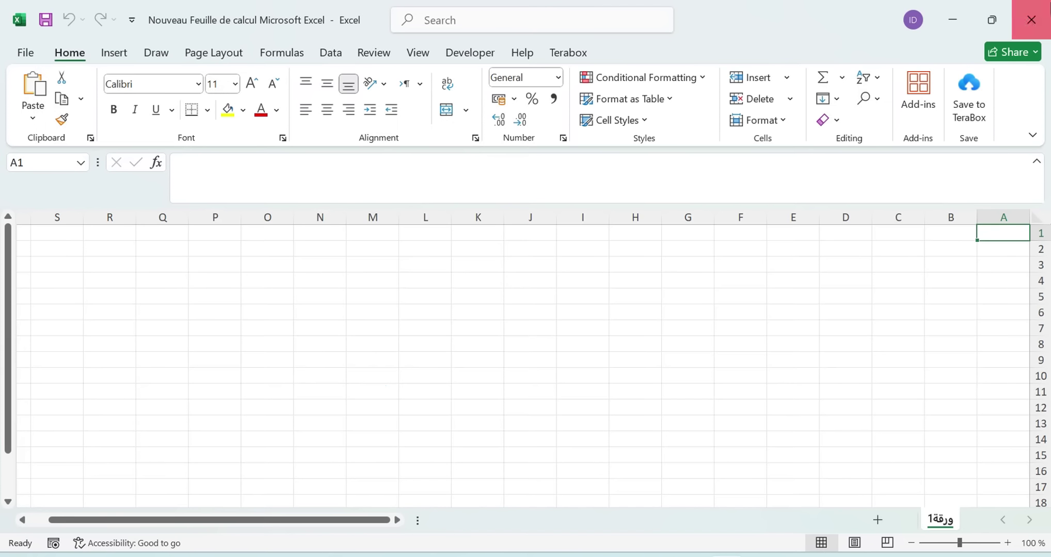
# - Close Excel, delete the plain .xlsx workbook from the desktop, and reopen the .xlsm file
pyautogui.click(1031, 20)
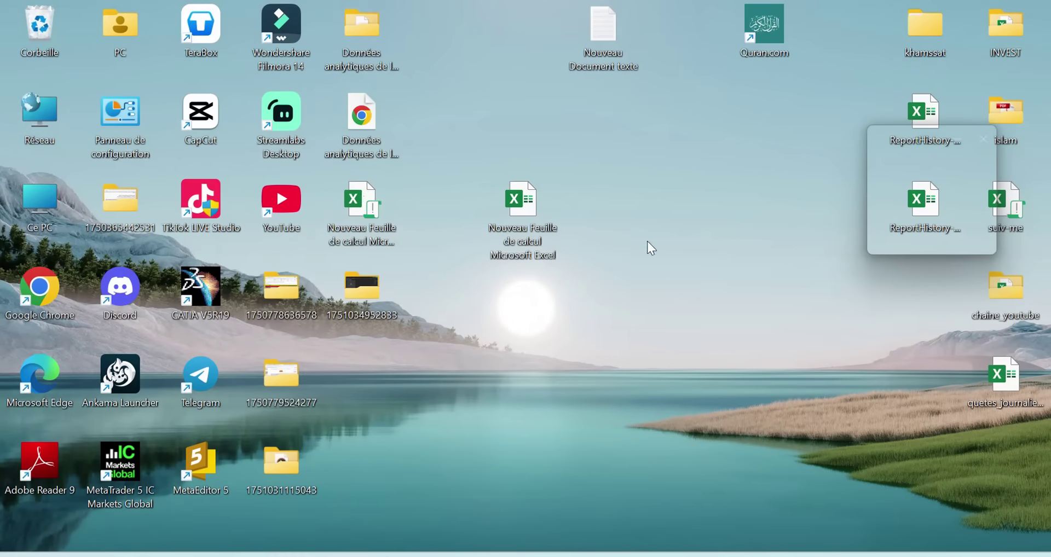
pyautogui.moveTo(336, 215); pyautogui.dragTo(526, 343)
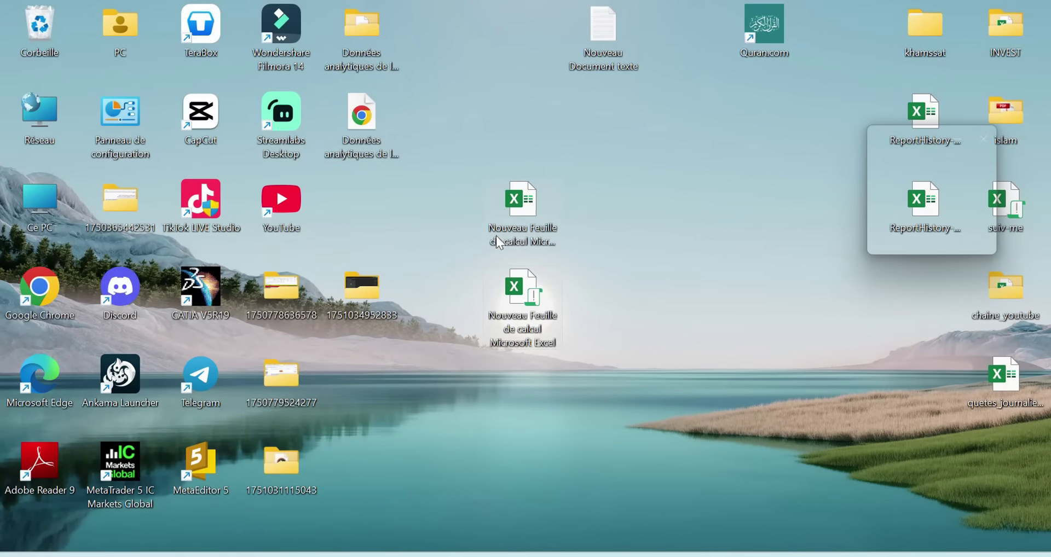
pyautogui.click(518, 215)
pyautogui.press('Delete')
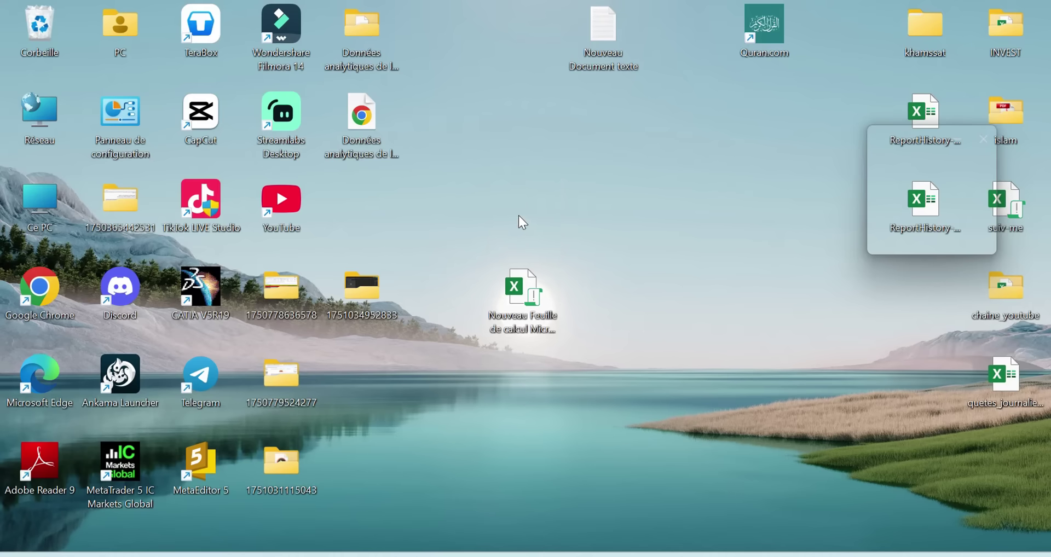
pyautogui.moveTo(539, 308); pyautogui.dragTo(576, 213)
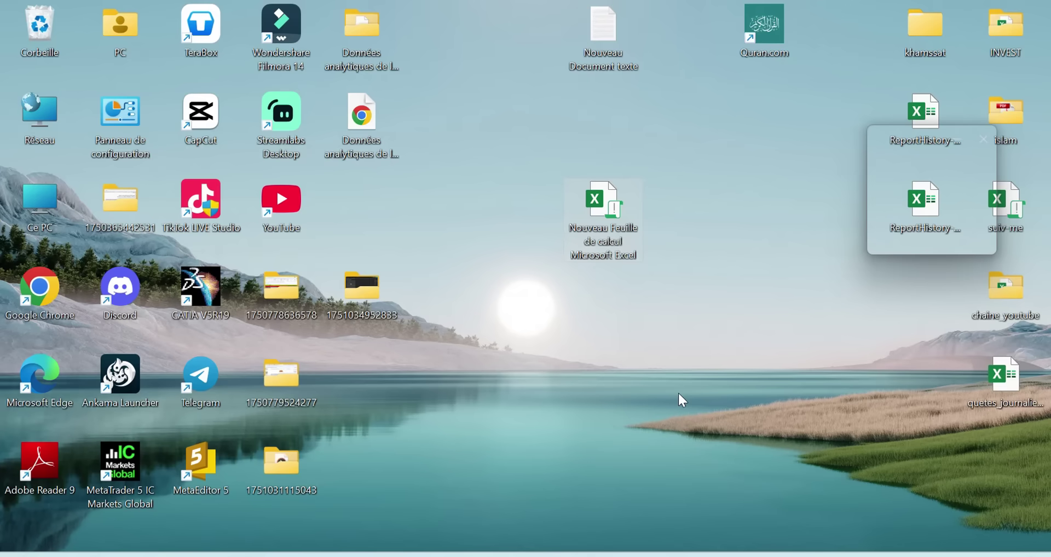
pyautogui.doubleClick(586, 226)
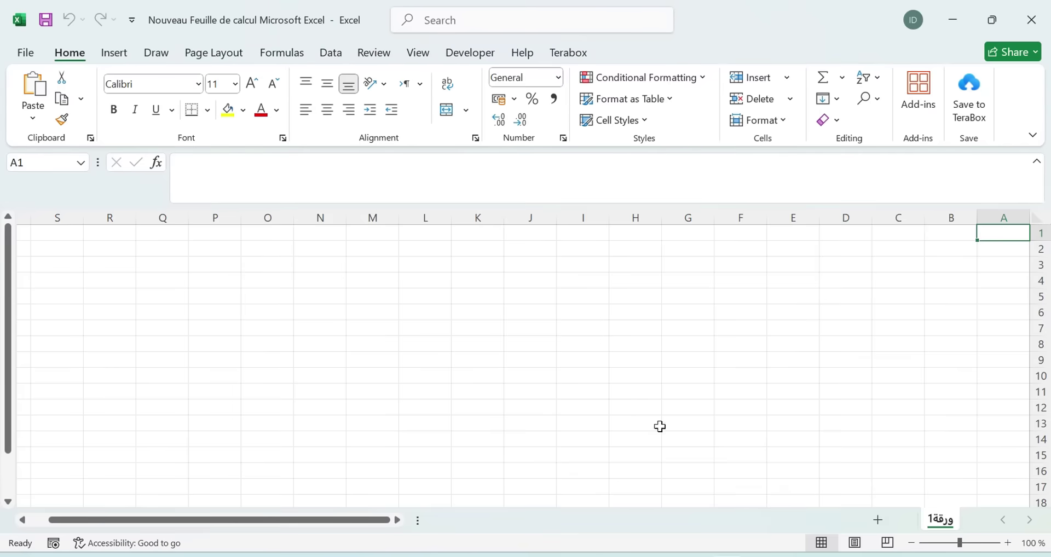
# - Open ChatGPT in a new browser tab and ask for a simple starter VBA program
pyautogui.hotkey('alt', 'Tab')
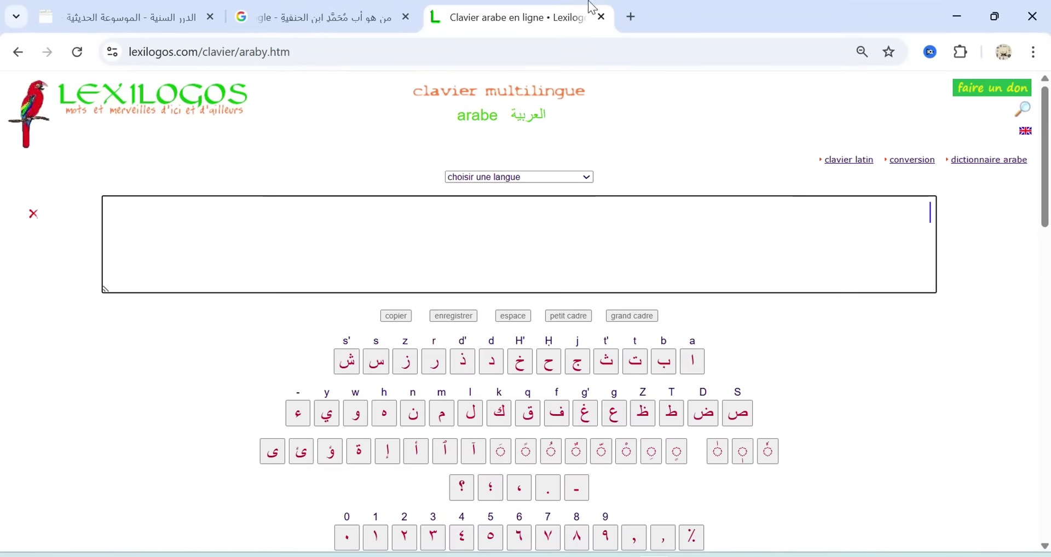
pyautogui.click(631, 17)
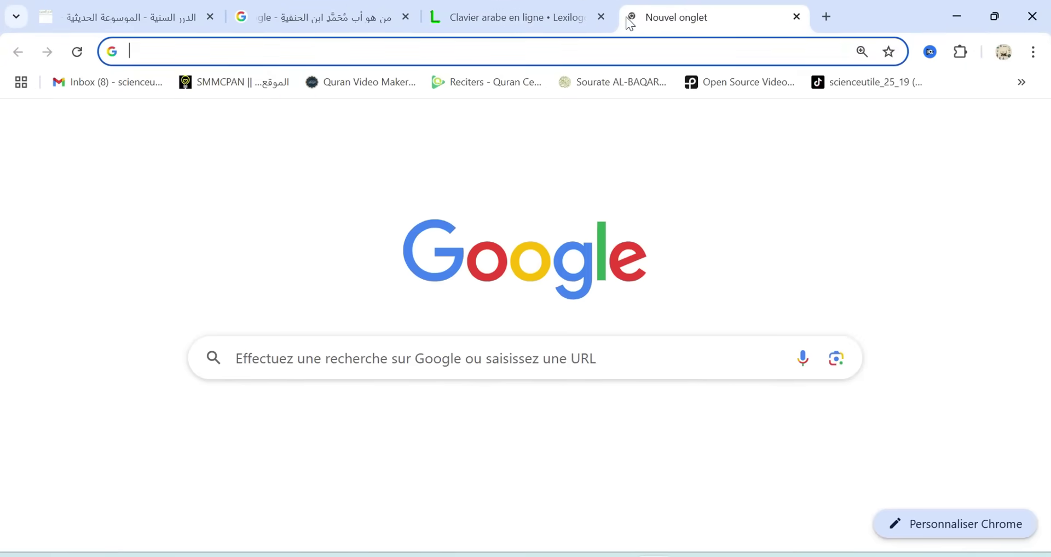
pyautogui.write('chatgpt.com/?model=auto')
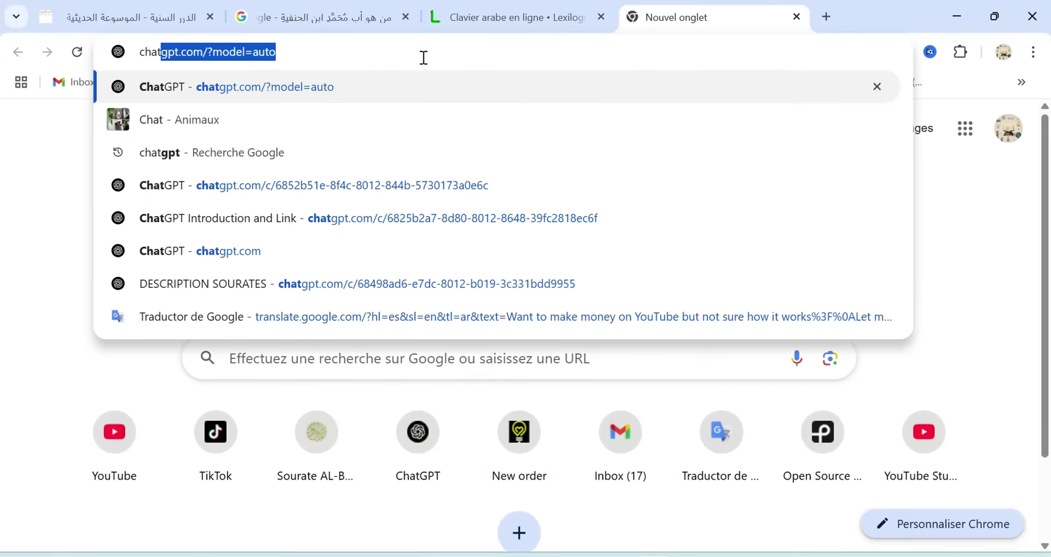
pyautogui.press('Return')
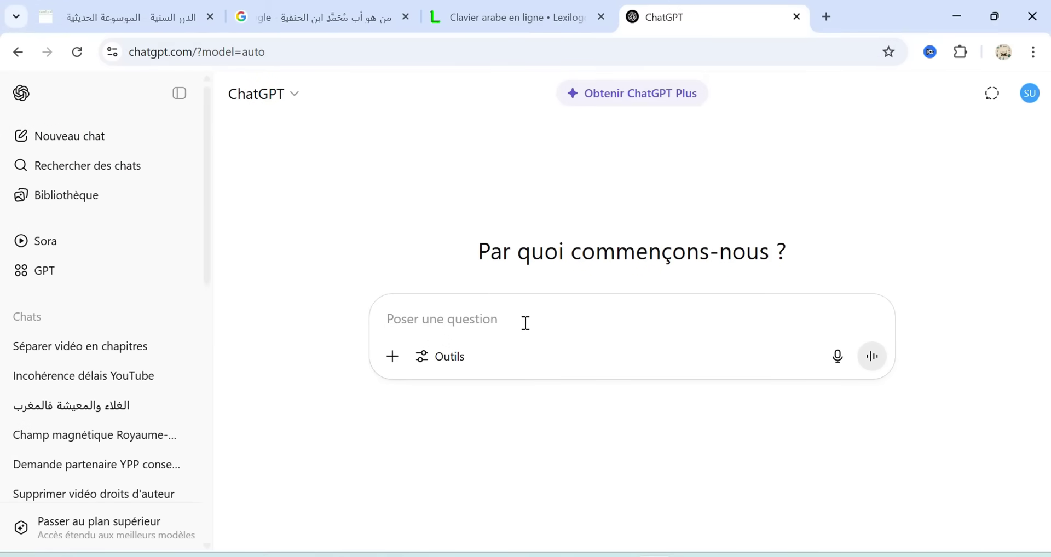
pyautogui.write('hello ')
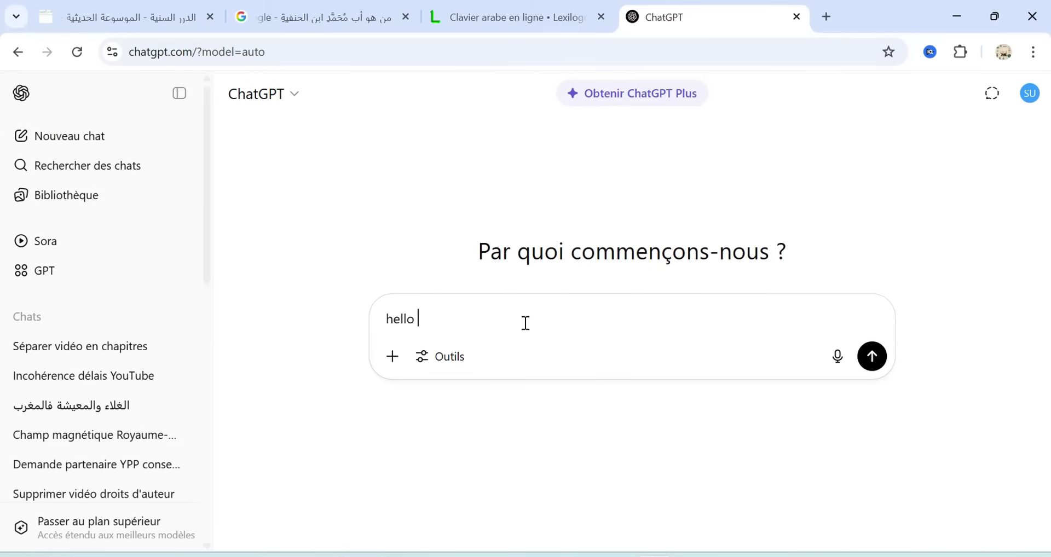
pyautogui.write('gpt plea')
pyautogui.write('se give us')
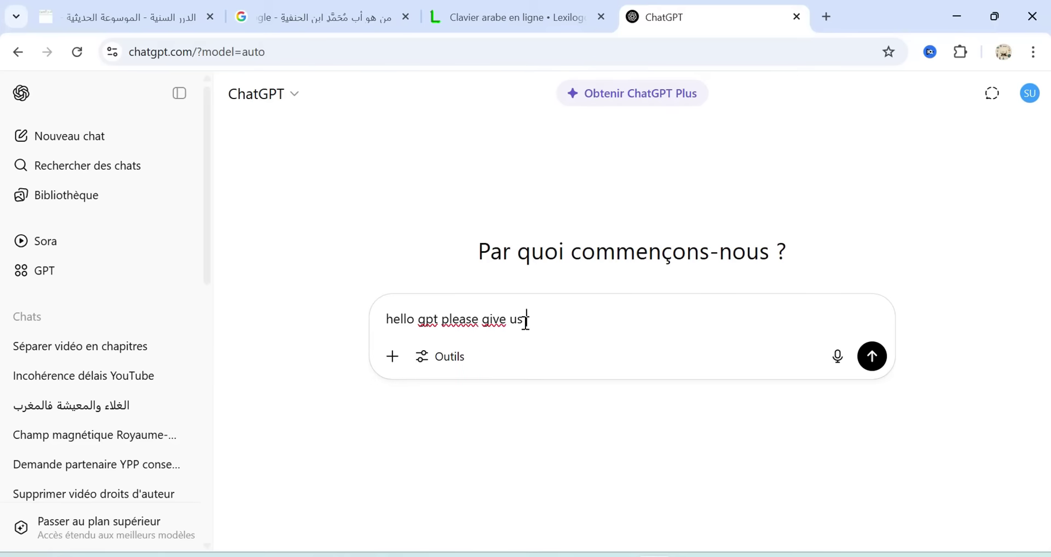
pyautogui.write(' a simple')
pyautogui.write(' vba')
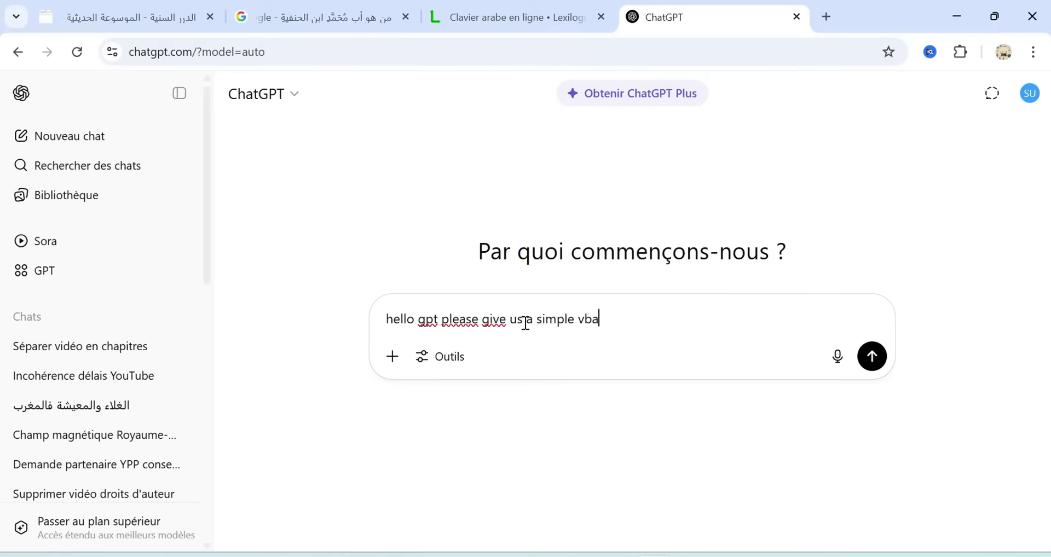
pyautogui.write(' programme ')
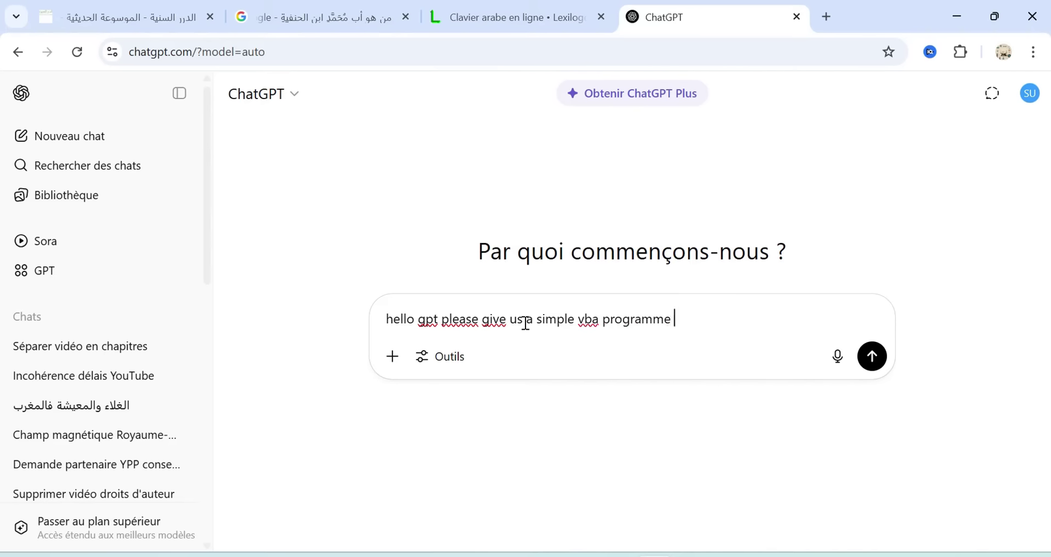
pyautogui.write('to start t')
pyautogui.write('his')
pyautogui.write(' pr')
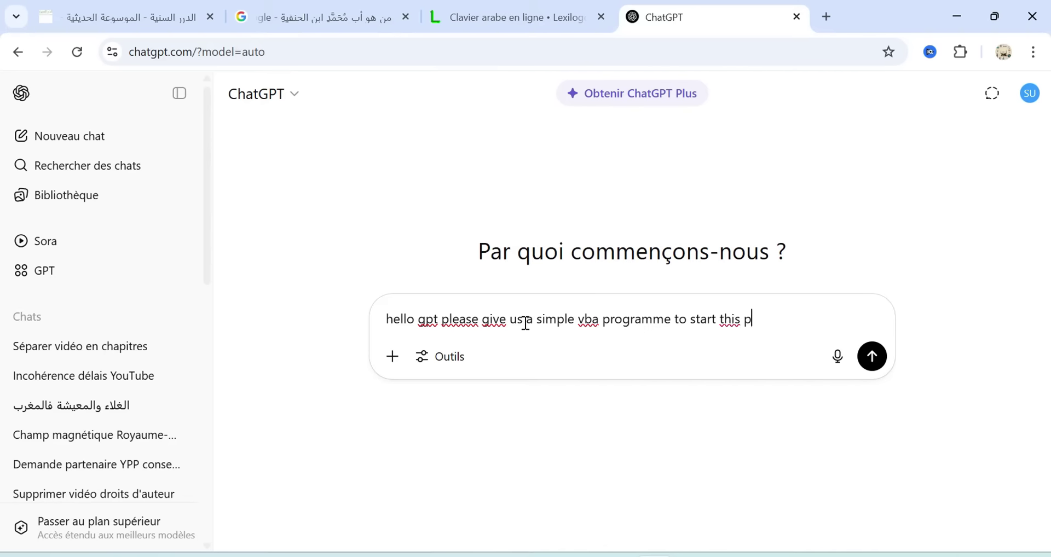
pyautogui.write('ogra')
pyautogui.write('mming')
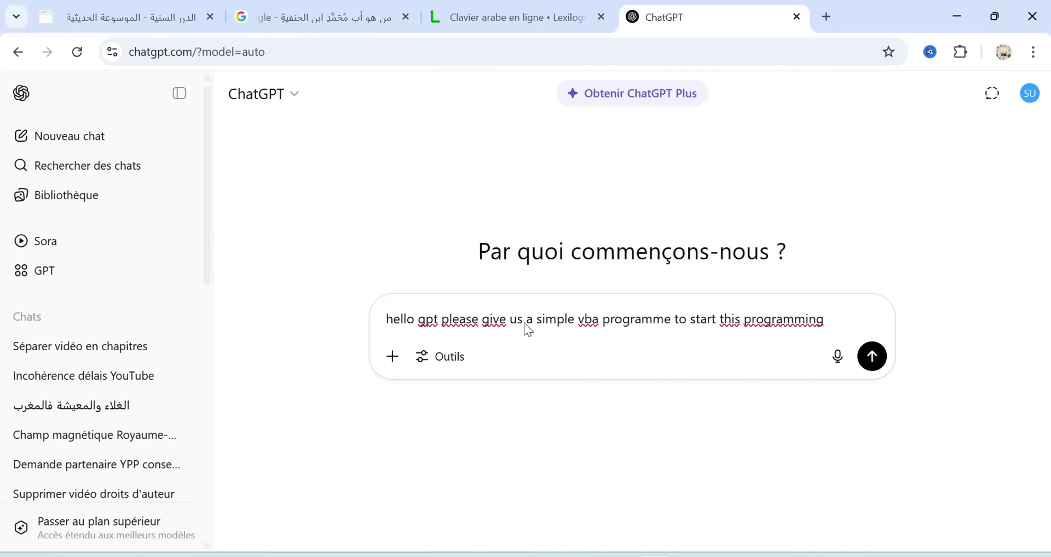
pyautogui.press('Return')
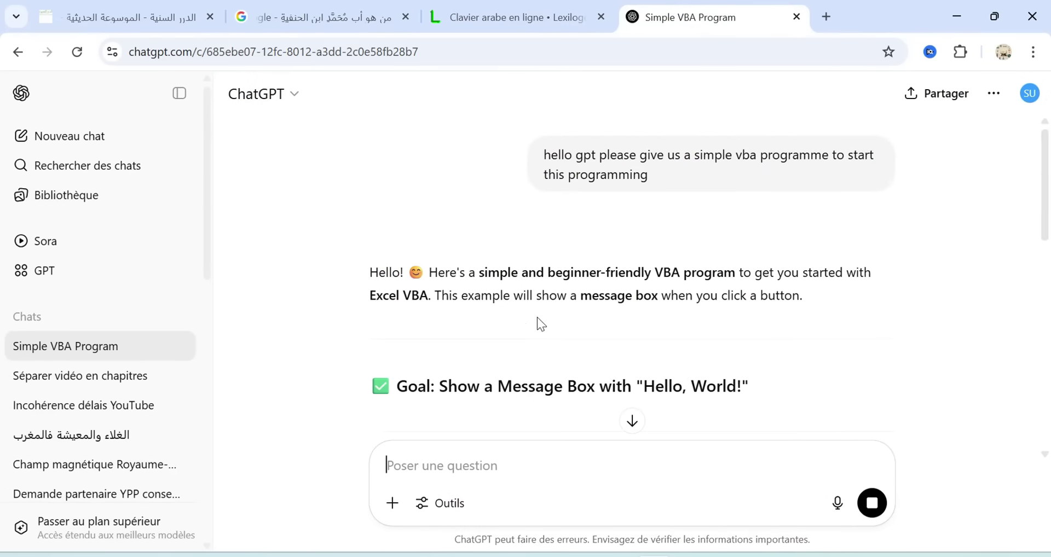
# - Read ChatGPT's step-by-step setup instructions, highlighting the step about opening the VBA editor
pyautogui.moveTo(636, 296); pyautogui.dragTo(804, 296)
pyautogui.scroll(-1, 681, 271)
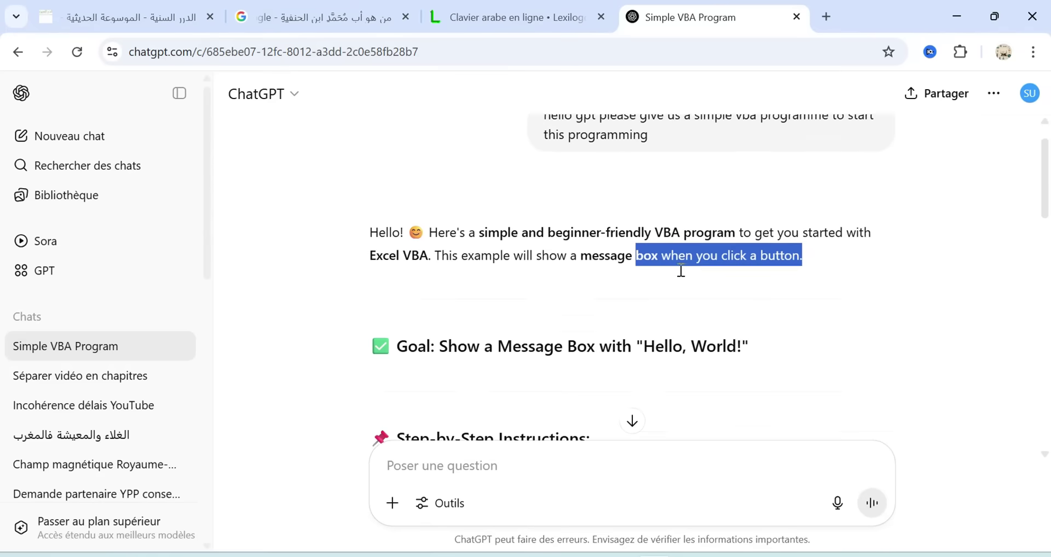
pyautogui.scroll(-3, 680, 271)
pyautogui.moveTo(438, 204); pyautogui.dragTo(786, 221)
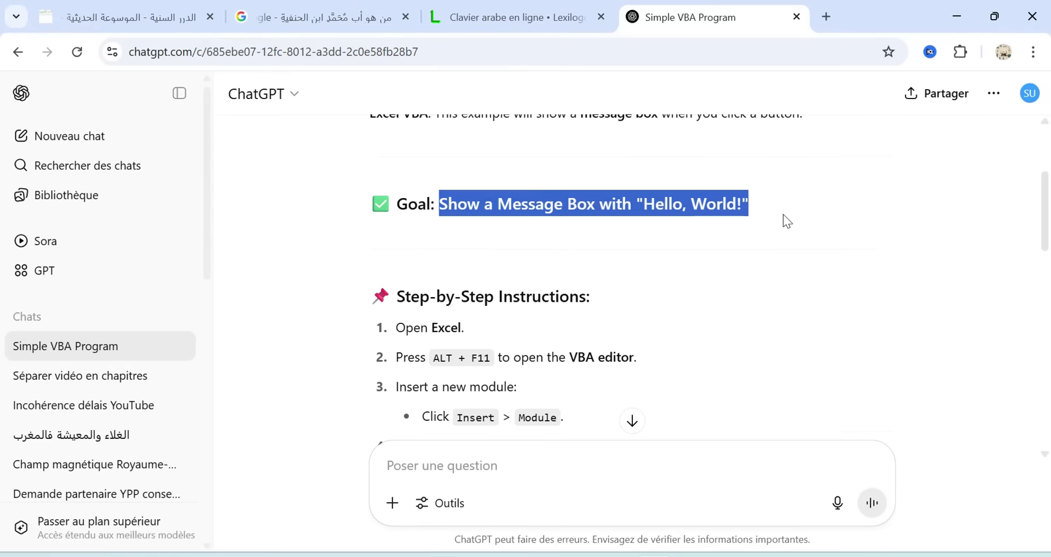
pyautogui.scroll(-2, 712, 249)
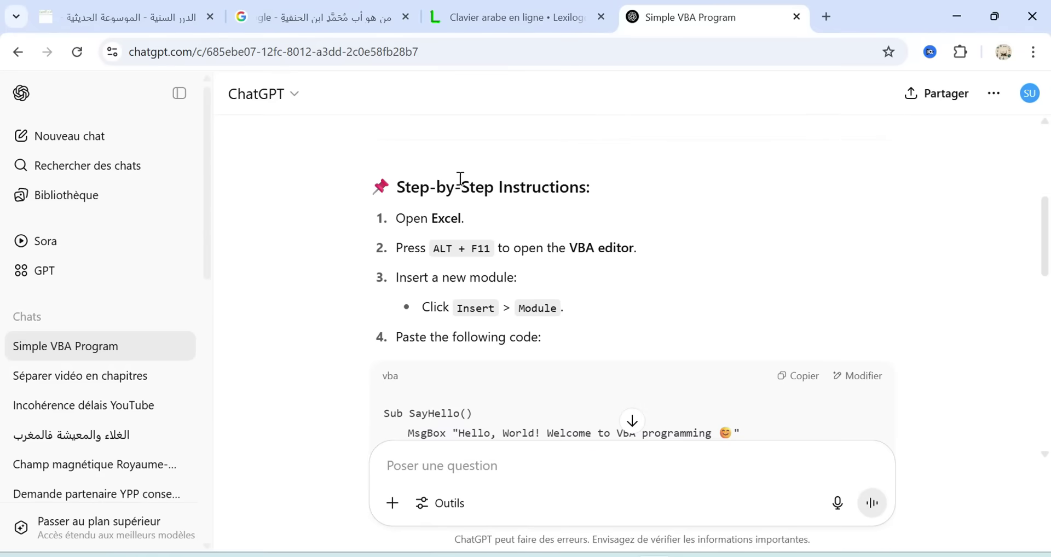
pyautogui.moveTo(460, 180); pyautogui.dragTo(598, 209)
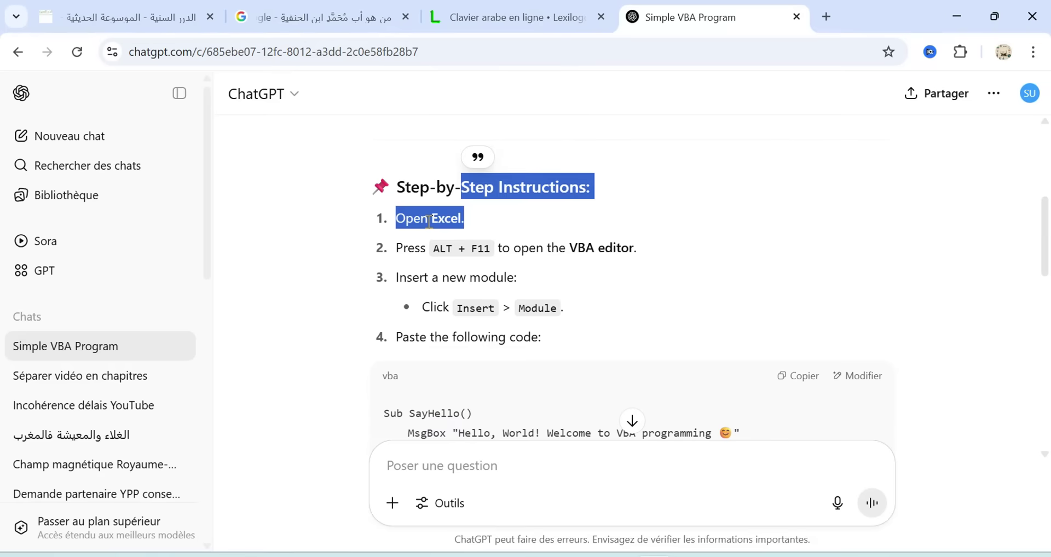
pyautogui.click(457, 222)
pyautogui.tripleClick(410, 255)
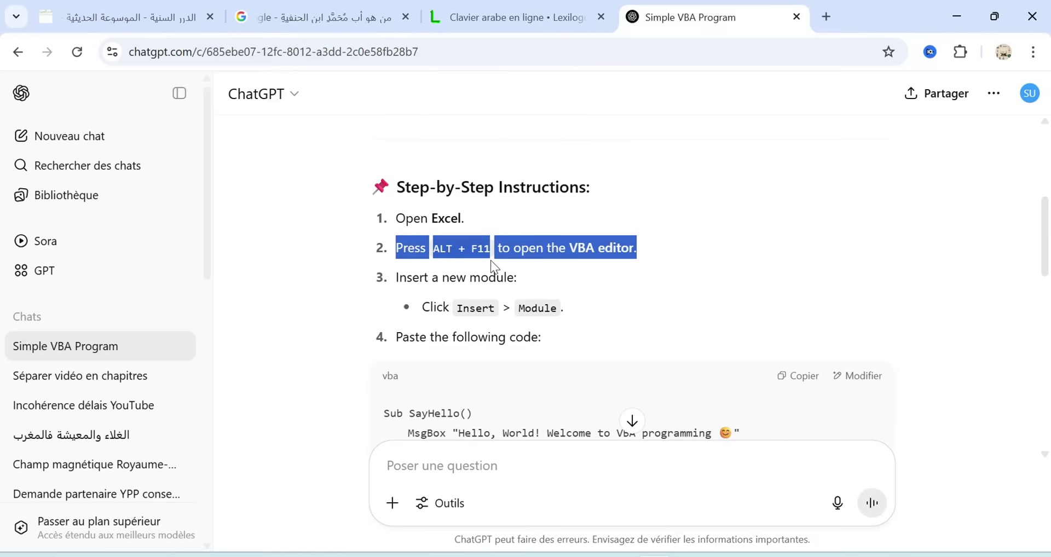
pyautogui.keyDown('shift'); pyautogui.click(569, 258); pyautogui.keyUp('shift')
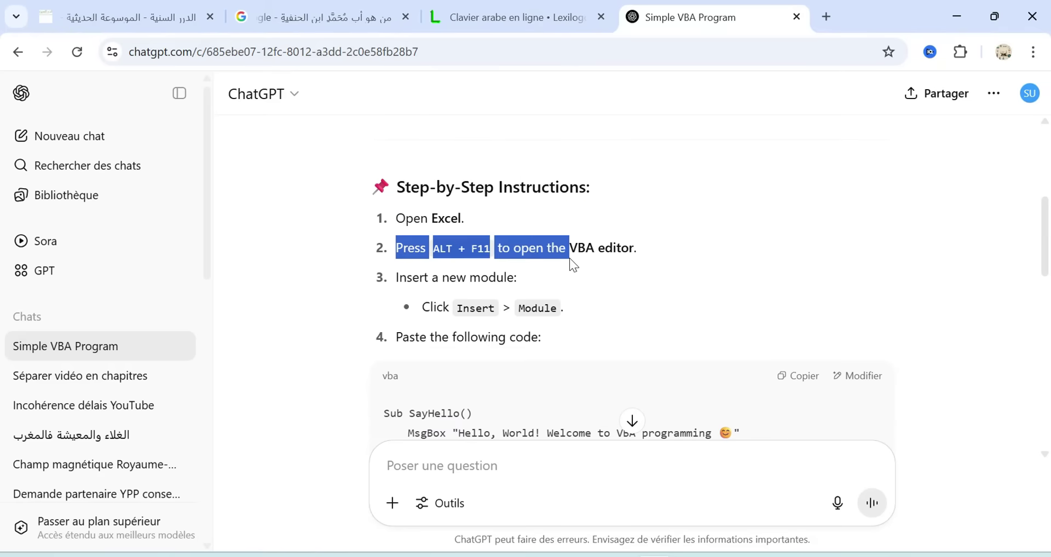
pyautogui.click(714, 548)
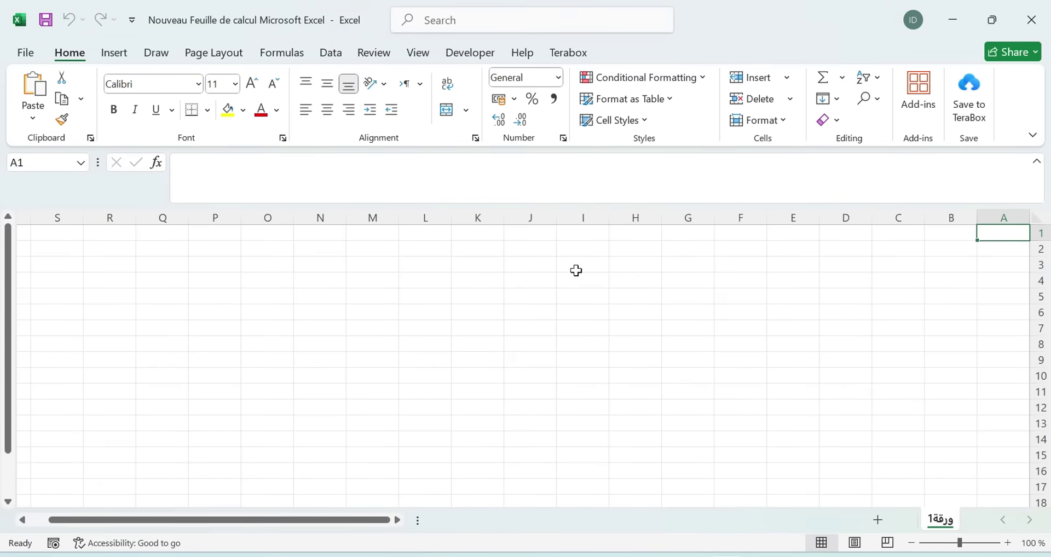
# - Open the Visual Basic editor from the Developer tab and insert a new empty Module1
pyautogui.click(474, 60)
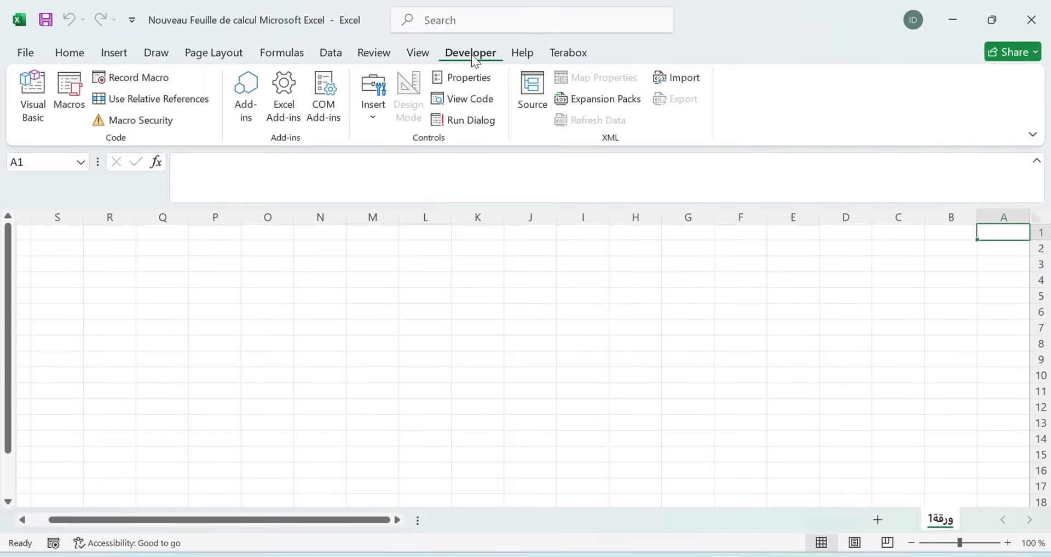
pyautogui.click(35, 117)
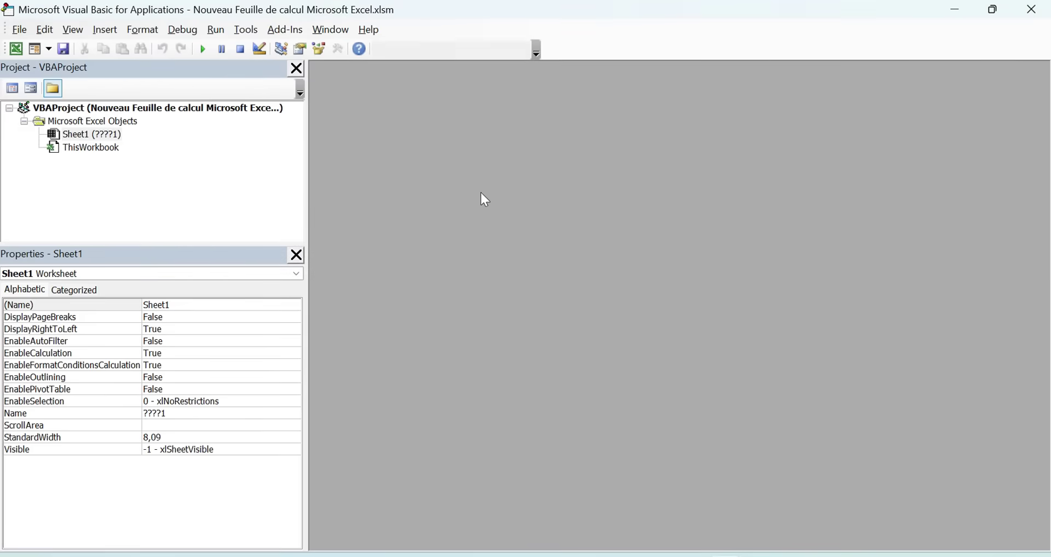
pyautogui.click(68, 121)
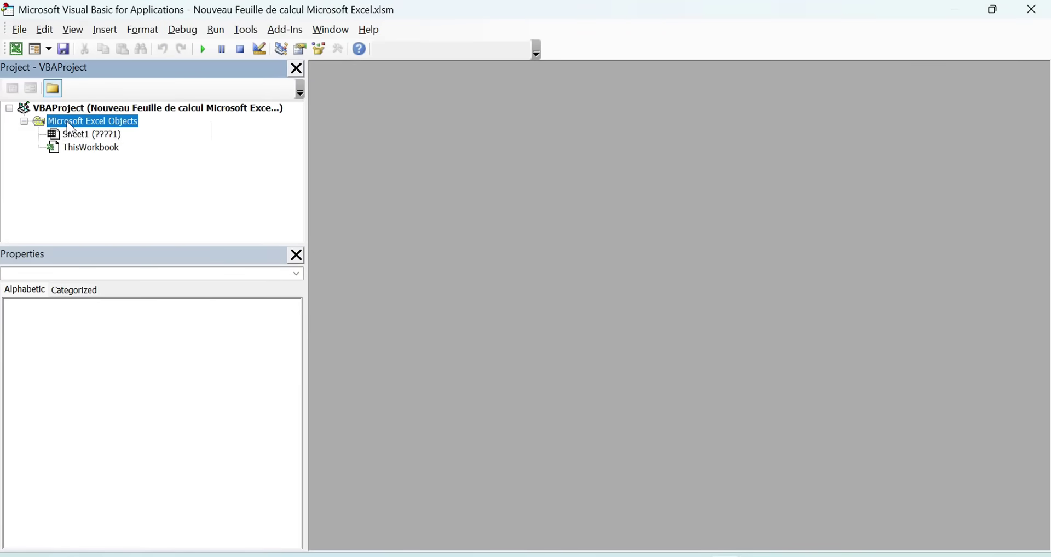
pyautogui.rightClick(67, 121)
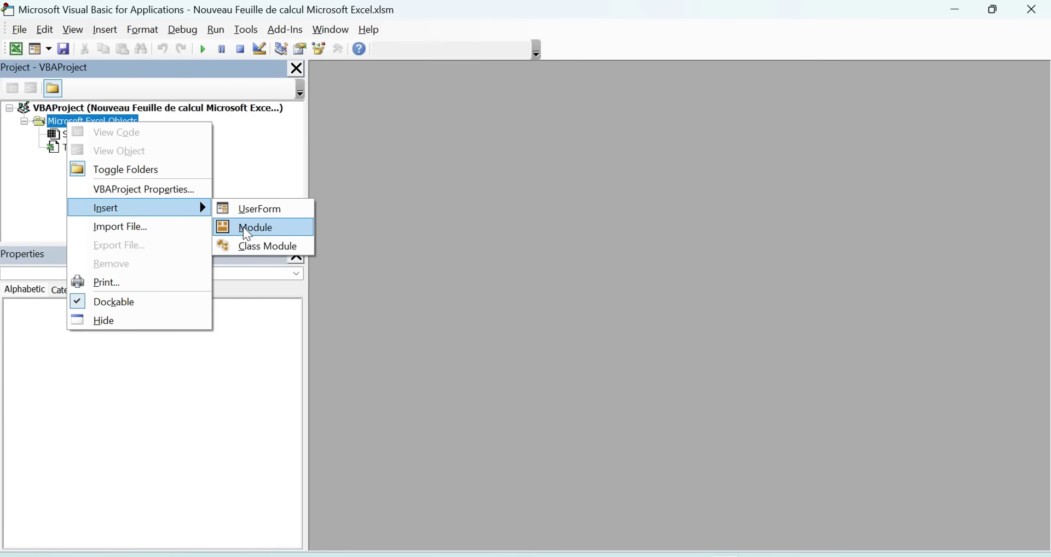
pyautogui.click(243, 229)
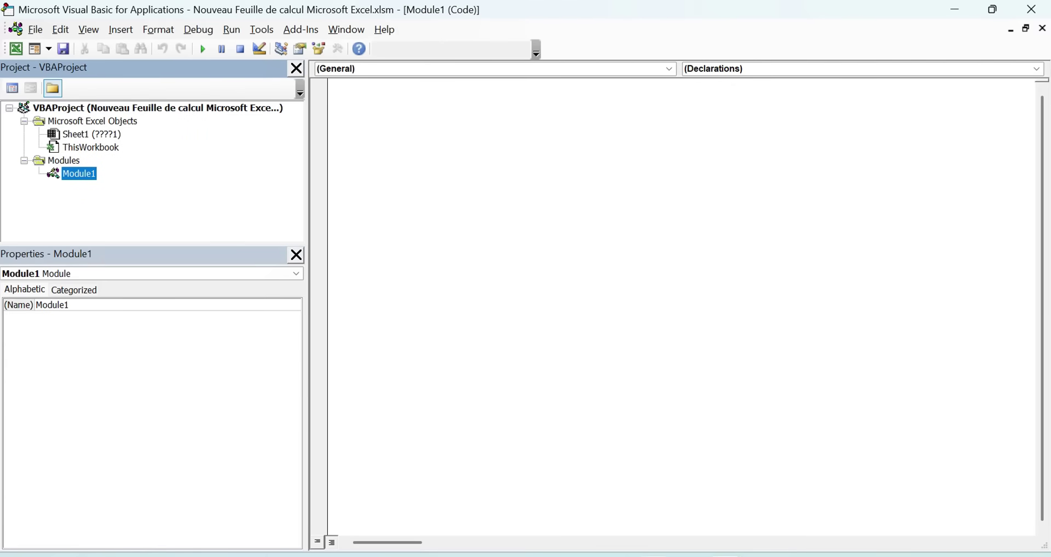
pyautogui.click(637, 553)
# - Scroll to the SayHello code block in ChatGPT's reply and copy it with Copier
pyautogui.scroll(-3, 615, 297)
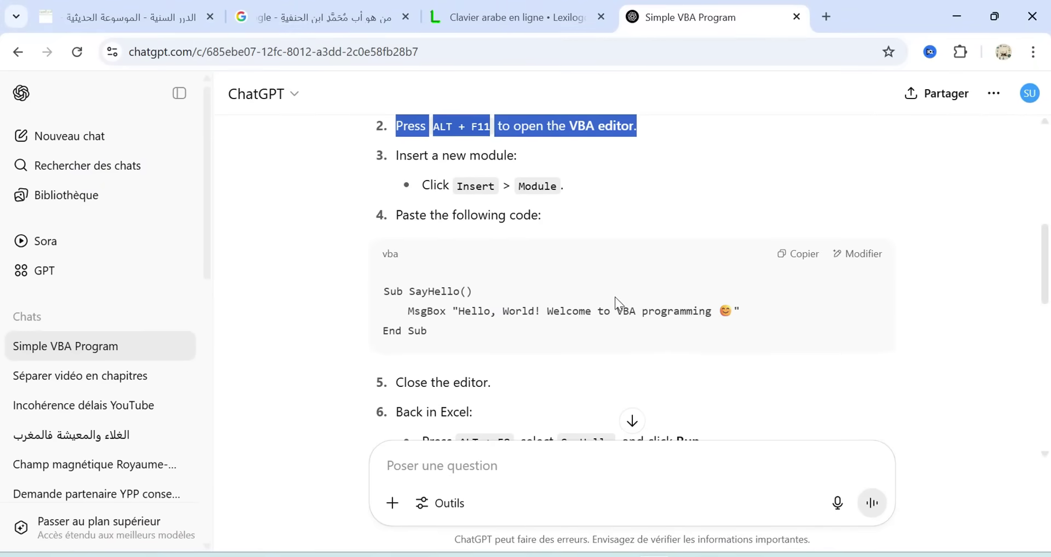
pyautogui.scroll(-1, 615, 297)
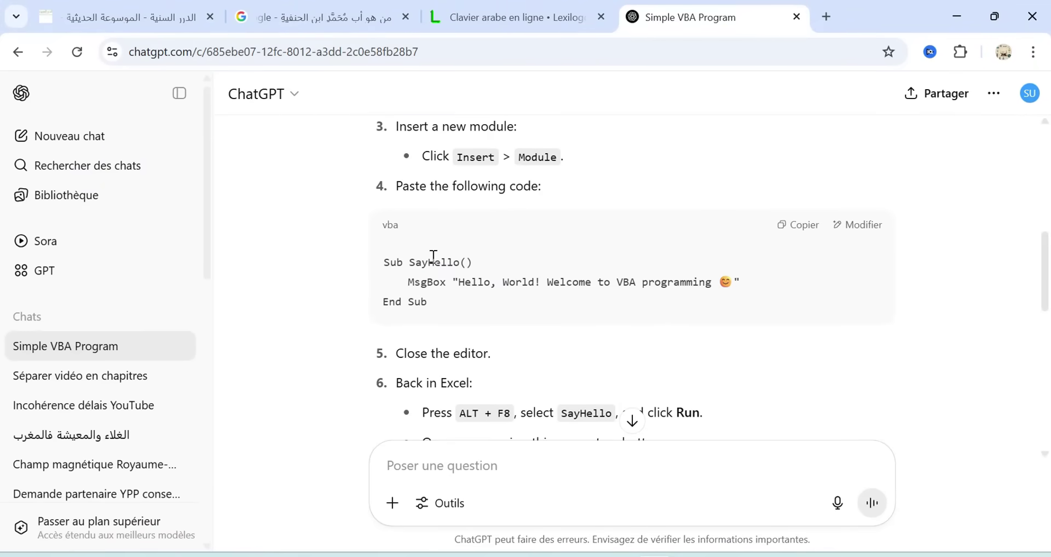
pyautogui.moveTo(393, 288); pyautogui.dragTo(734, 290)
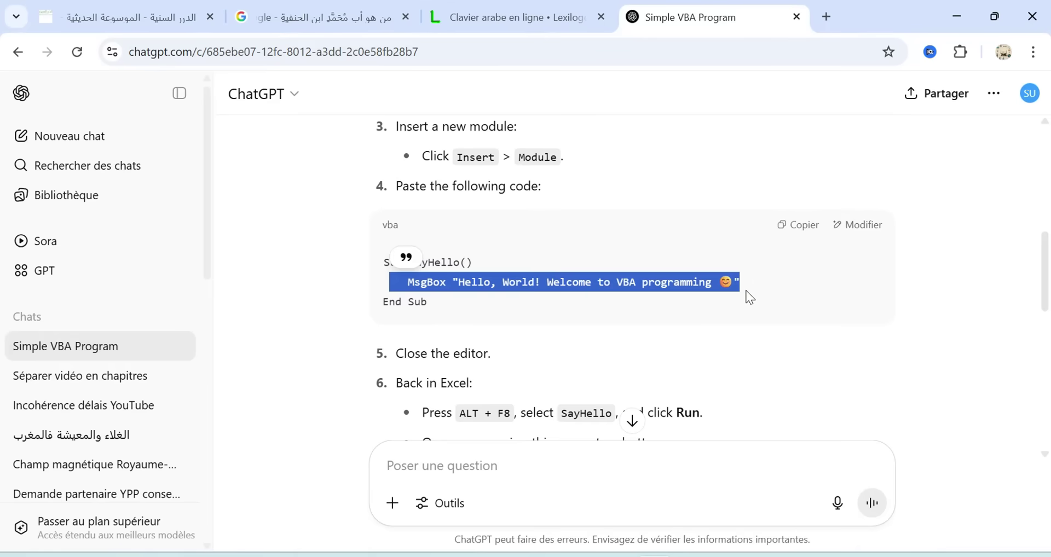
pyautogui.click(584, 245)
pyautogui.click(822, 223)
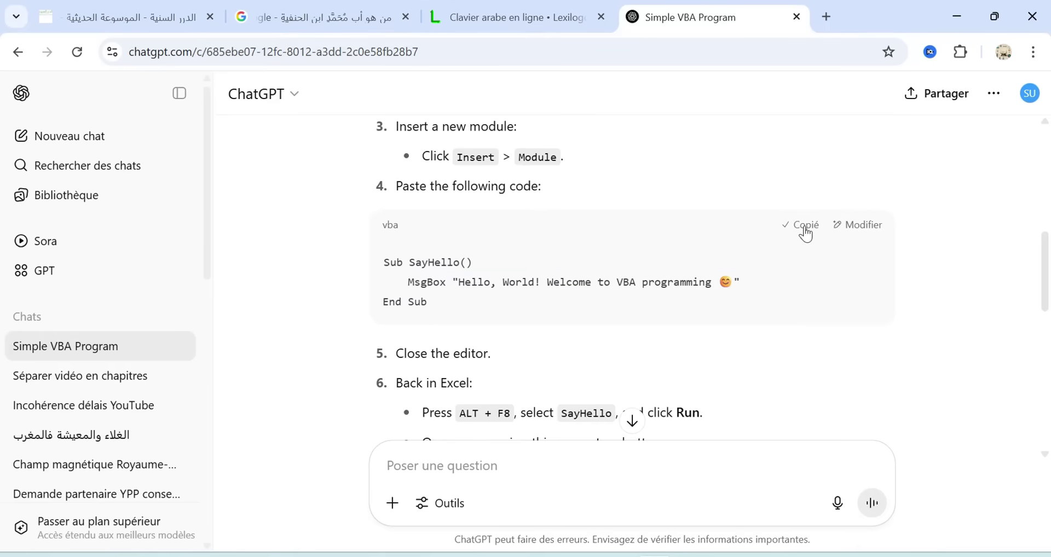
pyautogui.scroll(1, 647, 224)
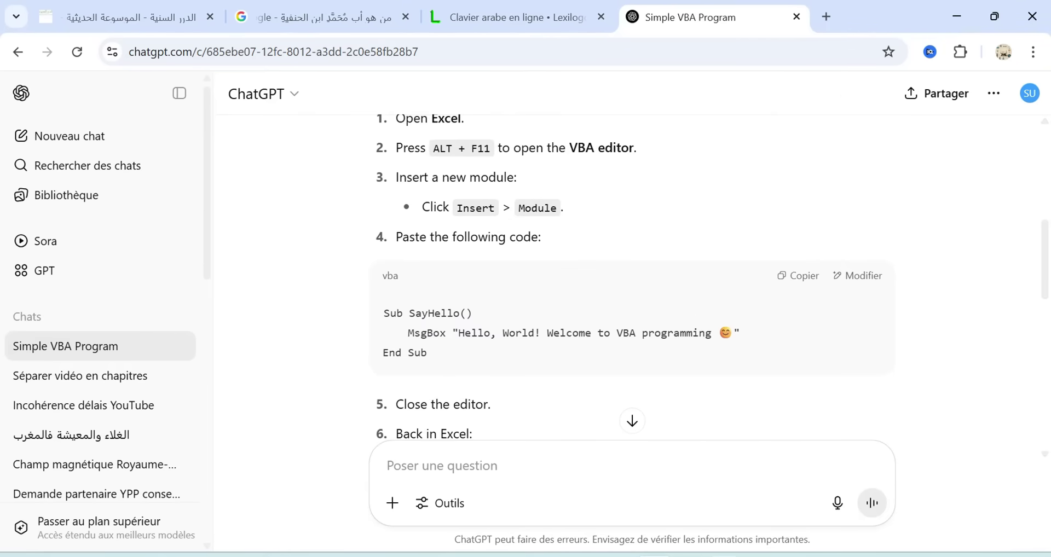
# - Paste the SayHello code into Module1 and run it from the Macros dialog
pyautogui.click(810, 479)
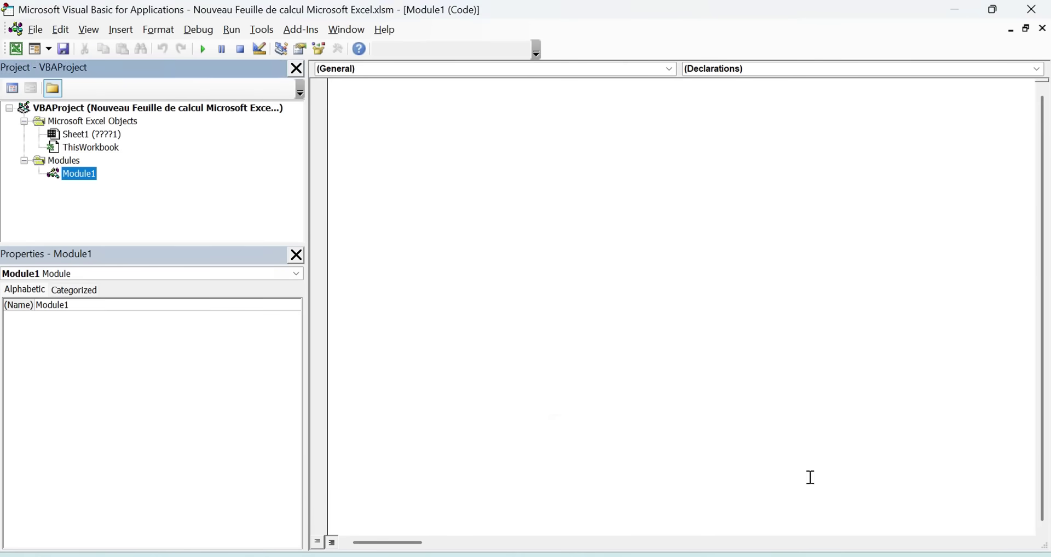
pyautogui.click(391, 174)
pyautogui.write('Sub SayHello()     MsgBox "Hello, World! Welcome to VBA programming ??" End Sub')
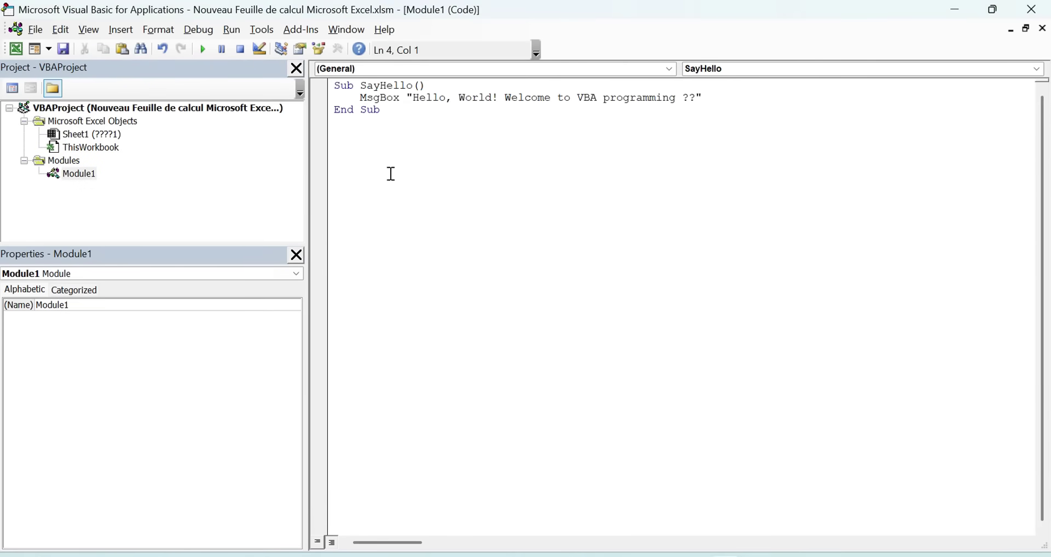
pyautogui.press('Return')
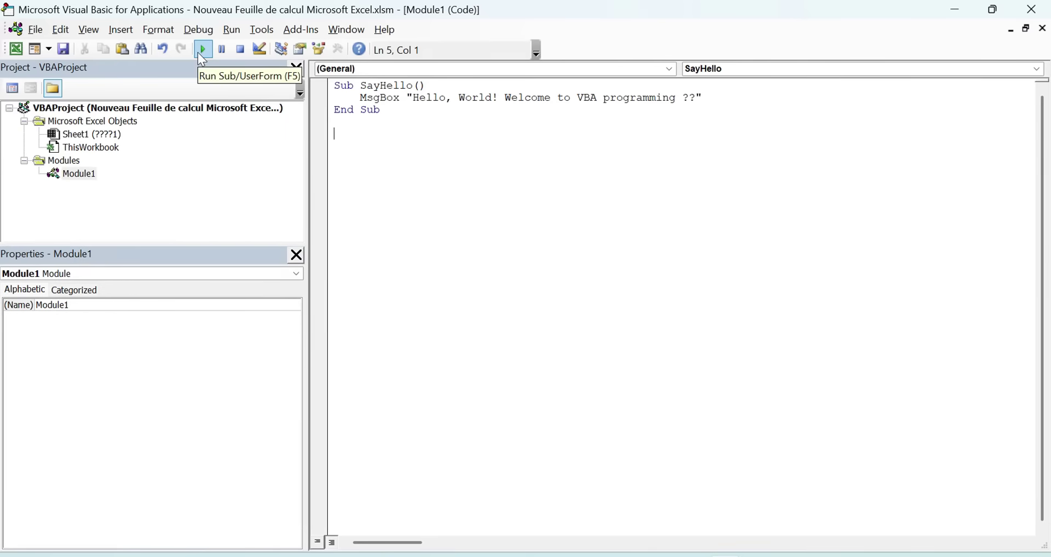
pyautogui.click(202, 50)
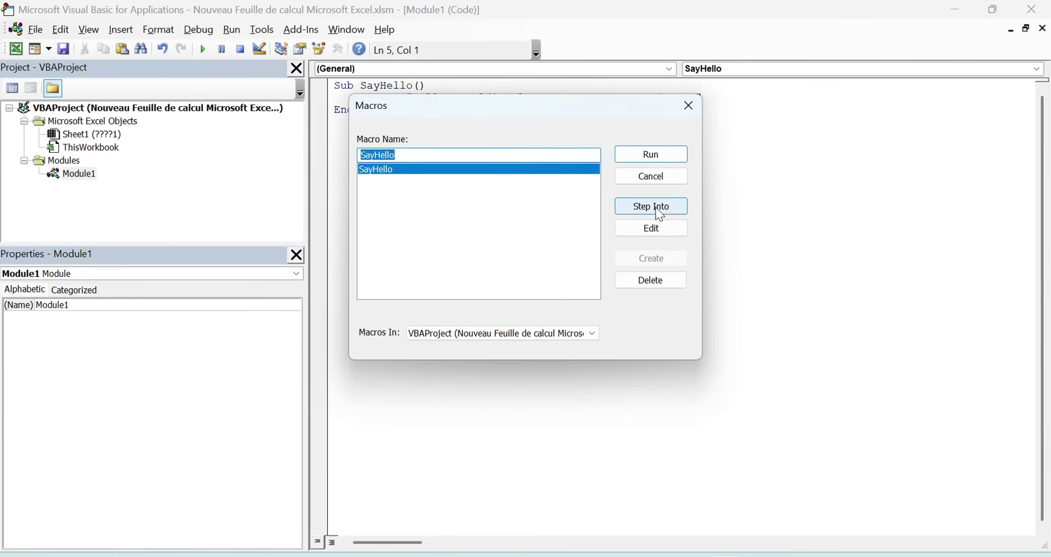
pyautogui.click(650, 155)
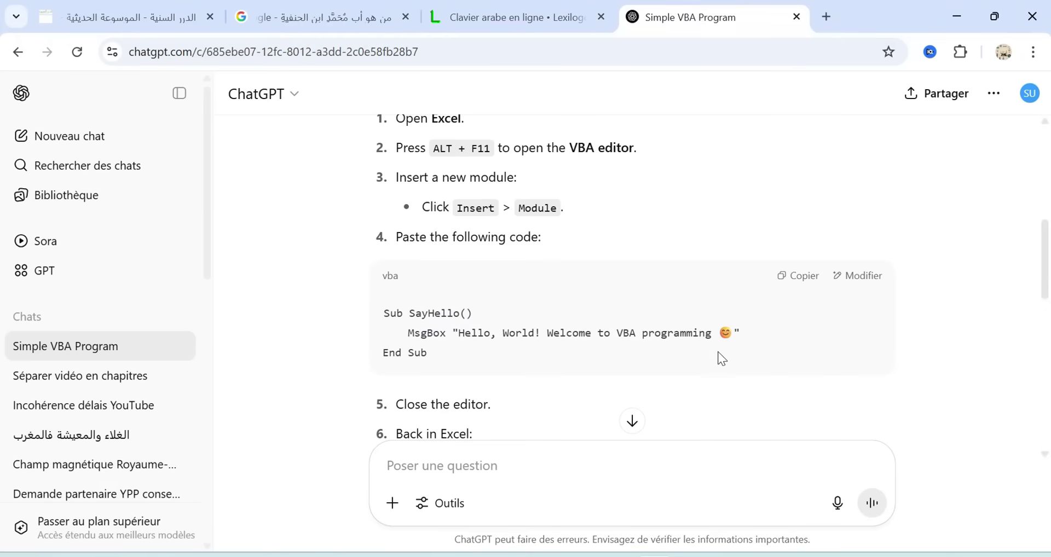
# - Replace the garbled '??' ending the MsgBox text with '.' and rerun SayHello
pyautogui.moveTo(718, 334); pyautogui.dragTo(738, 334)
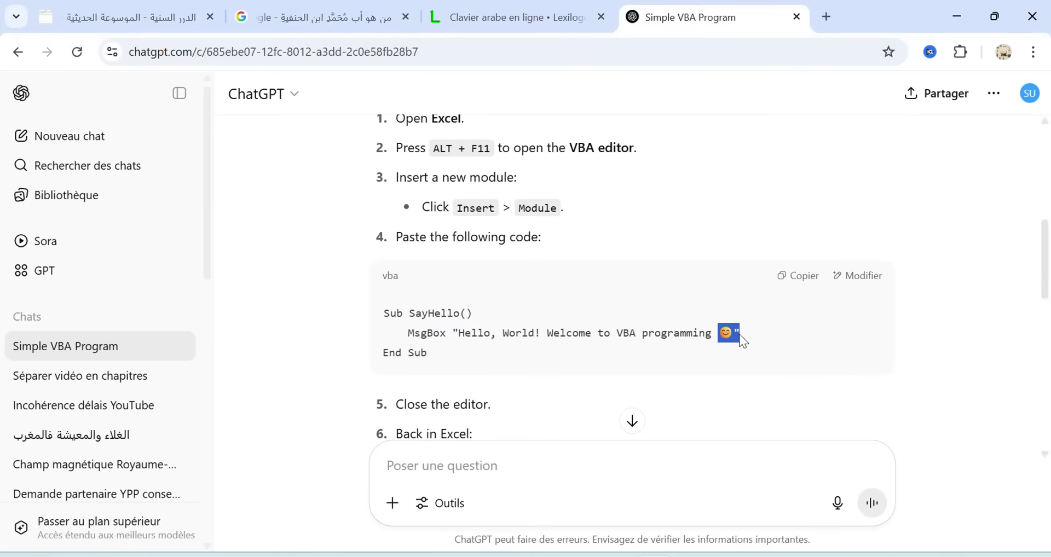
pyautogui.click(957, 10)
pyautogui.click(572, 330)
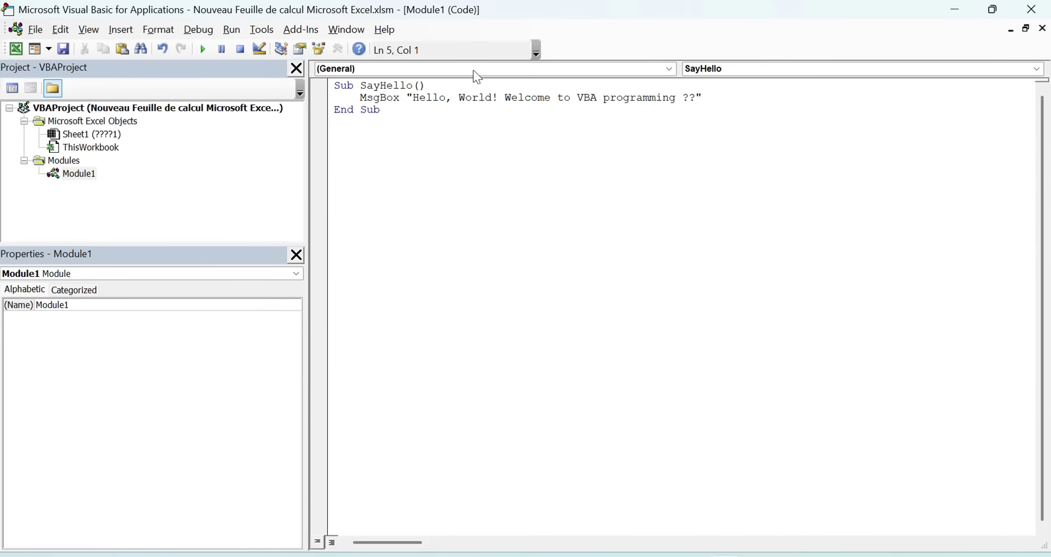
pyautogui.moveTo(698, 98); pyautogui.dragTo(685, 97)
pyautogui.press('BackSpace')
pyautogui.press('BackSpace')
pyautogui.write('.')
pyautogui.click(204, 49)
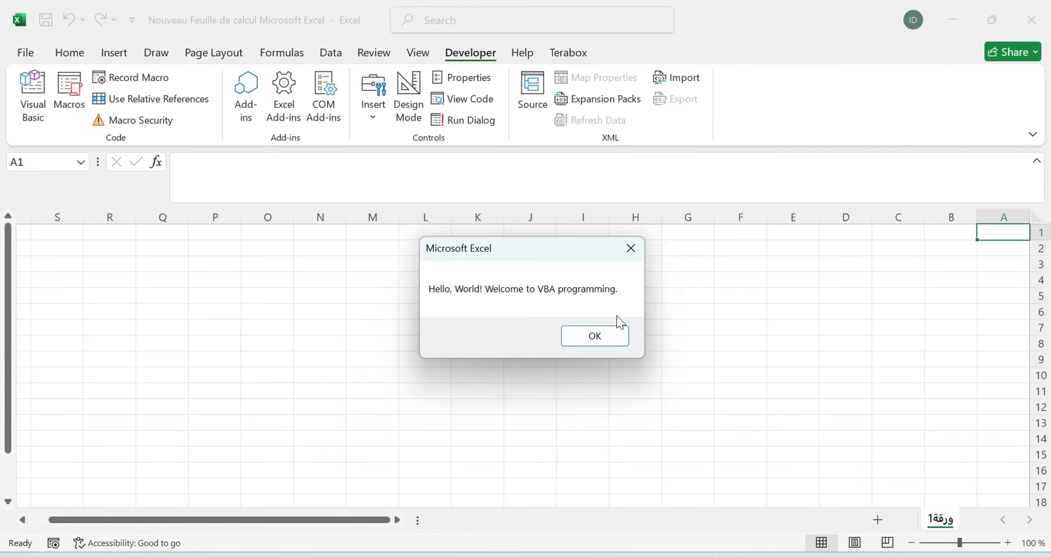
pyautogui.click(595, 337)
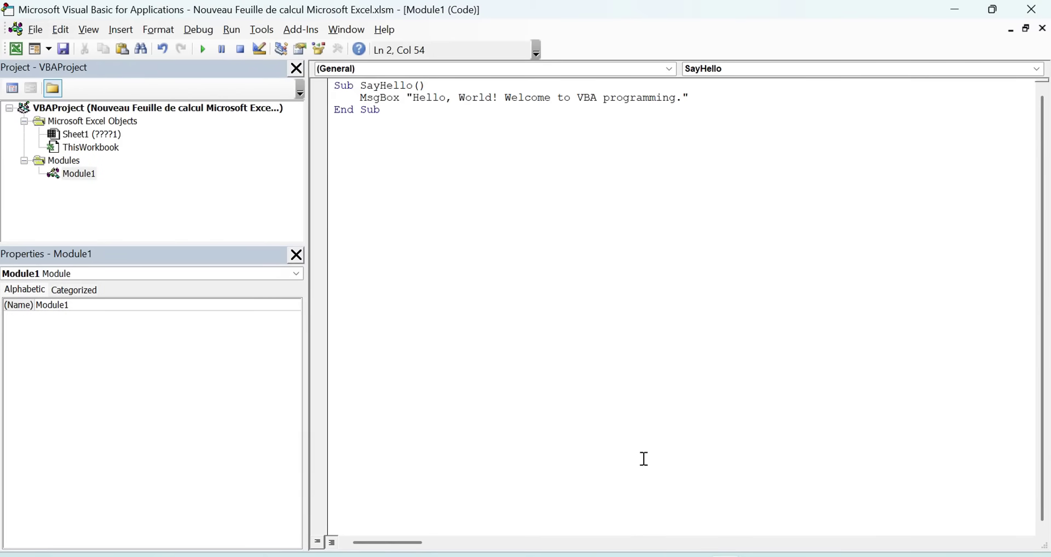
# - Ask ChatGPT for another example that manipulates cells
pyautogui.hotkey('alt', 'Tab')
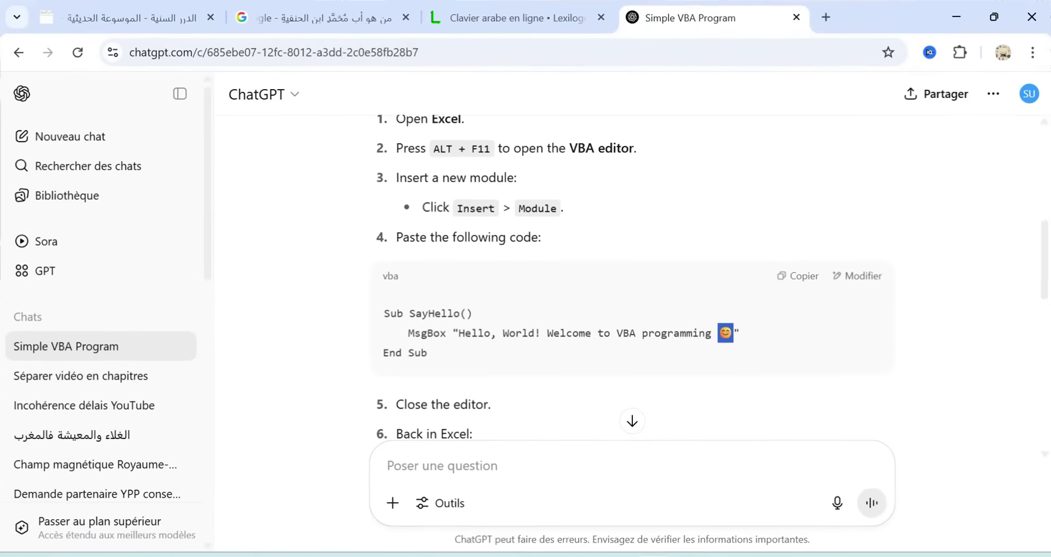
pyautogui.click(516, 465)
pyautogui.write('now ')
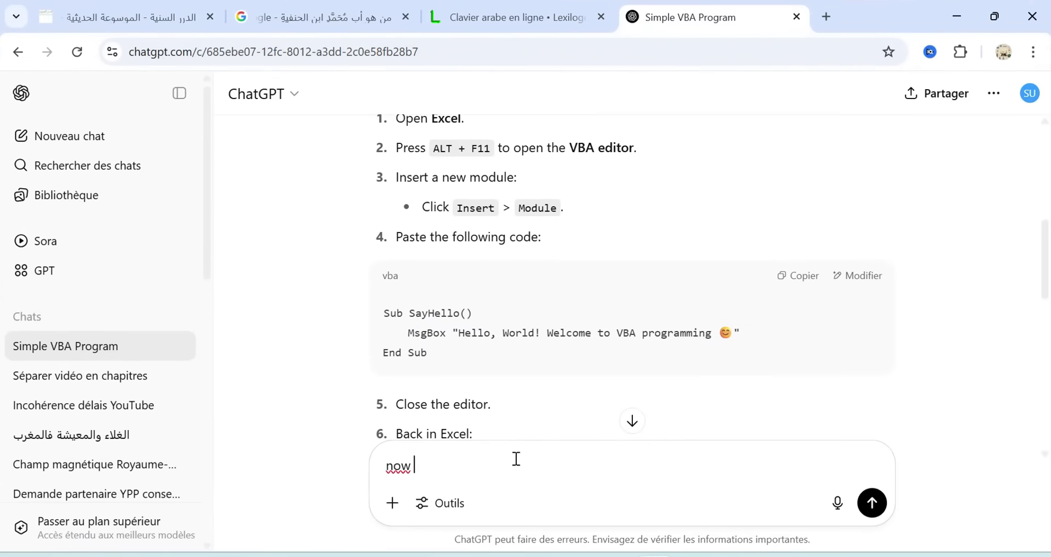
pyautogui.write('gi')
pyautogui.write('give ')
pyautogui.write('us ano')
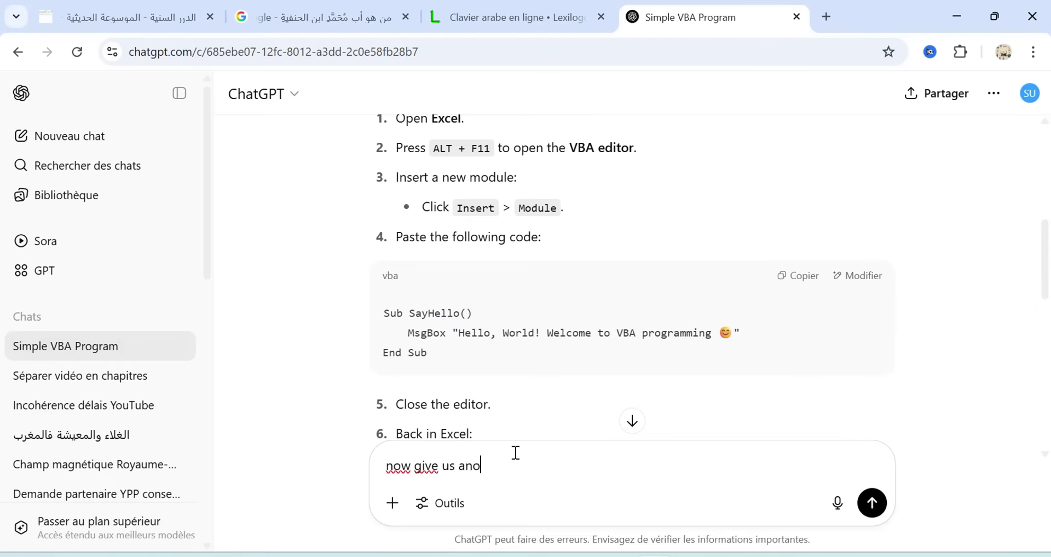
pyautogui.write('ther exemple')
pyautogui.write(' to m')
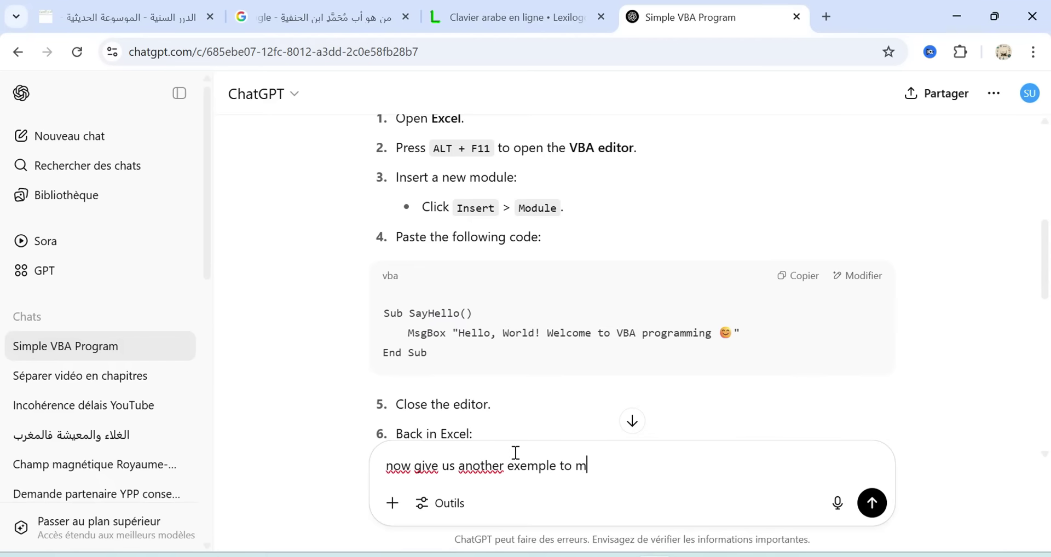
pyautogui.write('anupi')
pyautogui.write('late ')
pyautogui.write('cel')
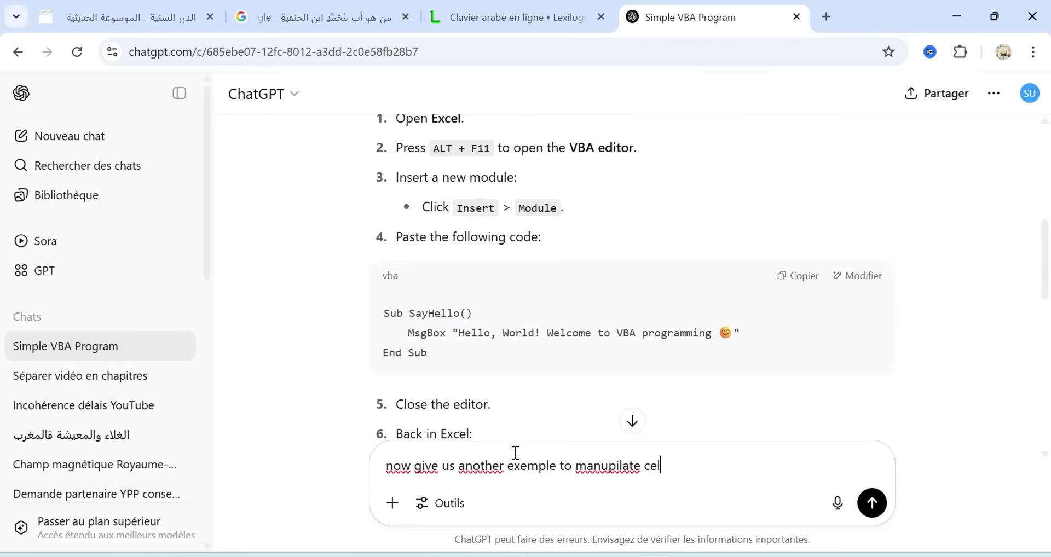
pyautogui.write('les')
pyautogui.press('BackSpace')
pyautogui.press('BackSpace')
pyautogui.write('s')
pyautogui.press('Return')
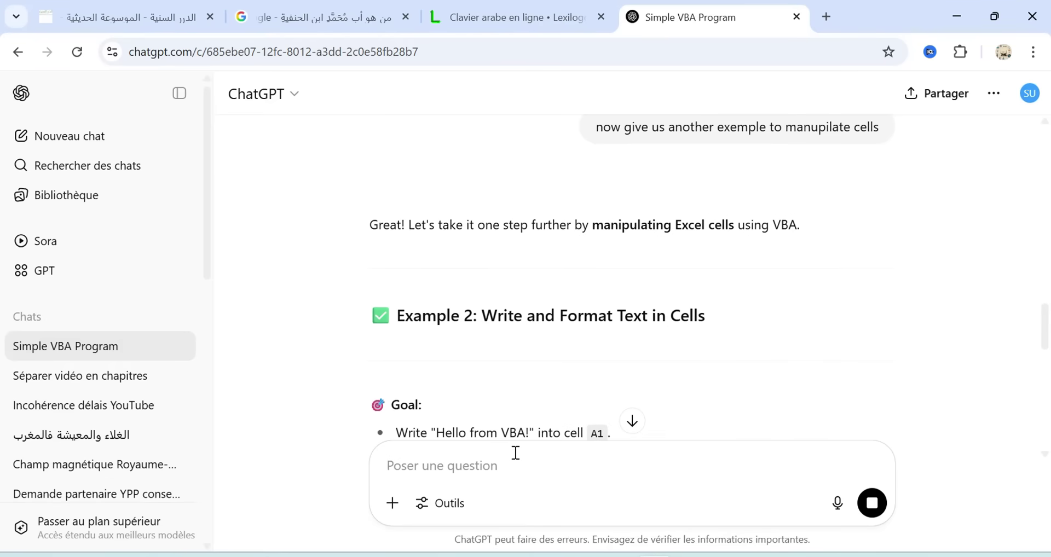
# - Scroll to the returned WriteToCell macro and copy its code
pyautogui.scroll(-2, 570, 274)
pyautogui.scroll(-2, 570, 273)
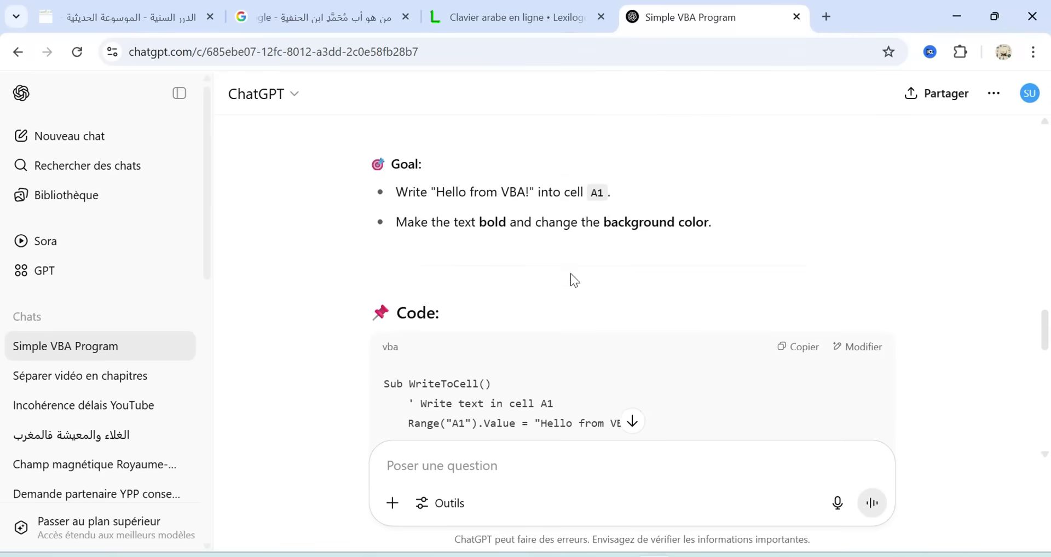
pyautogui.scroll(-2, 570, 274)
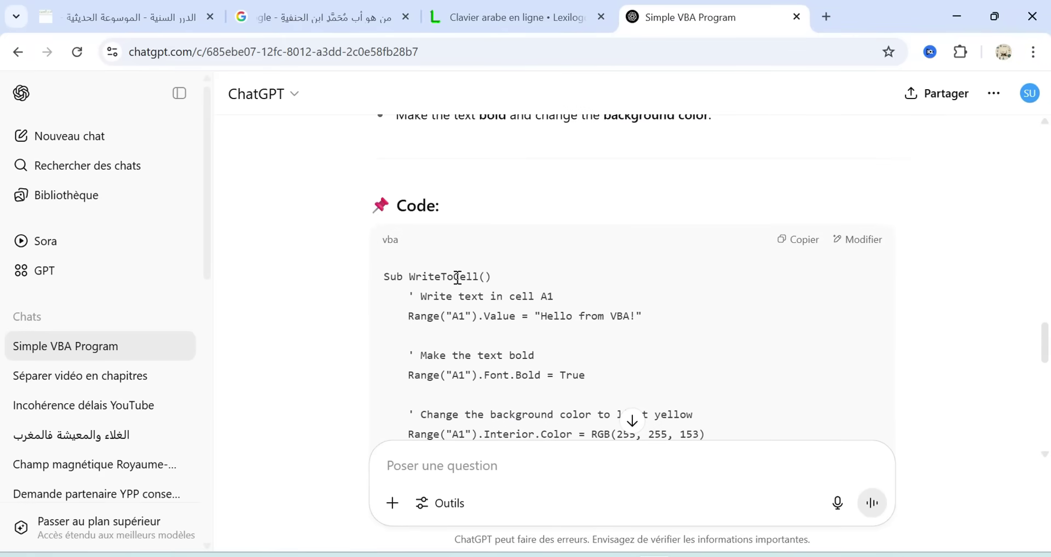
pyautogui.scroll(-2, 663, 343)
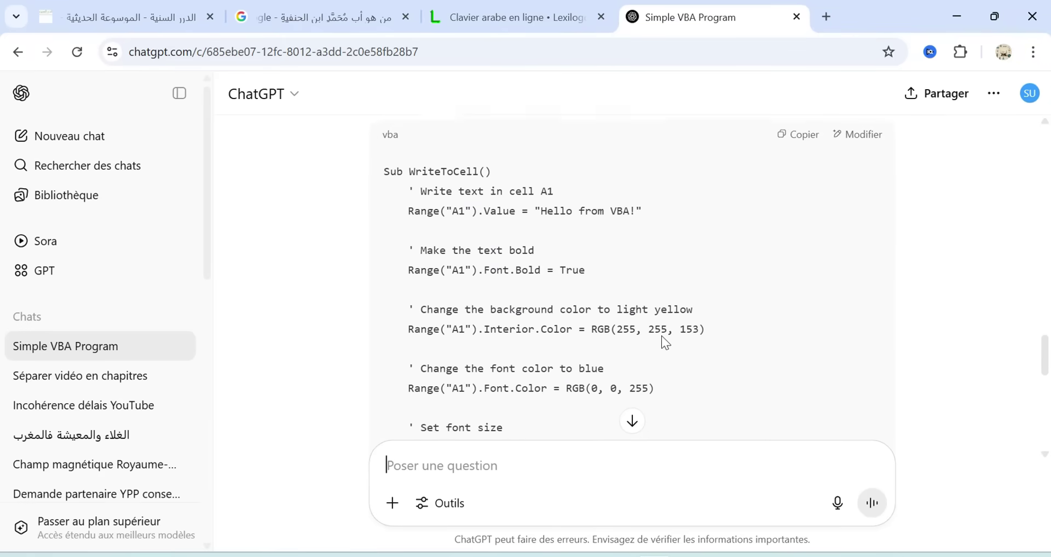
pyautogui.scroll(1, 662, 344)
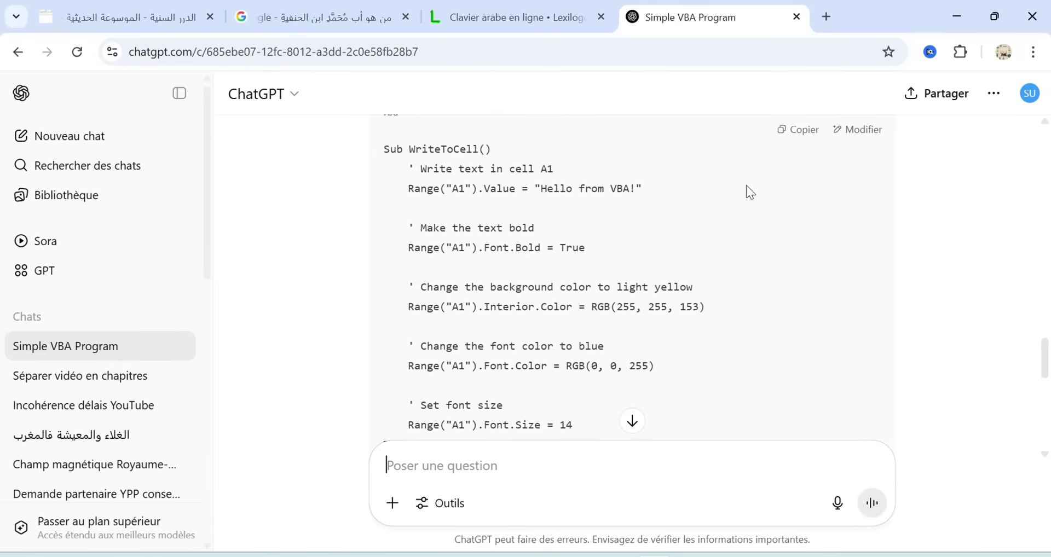
pyautogui.click(798, 129)
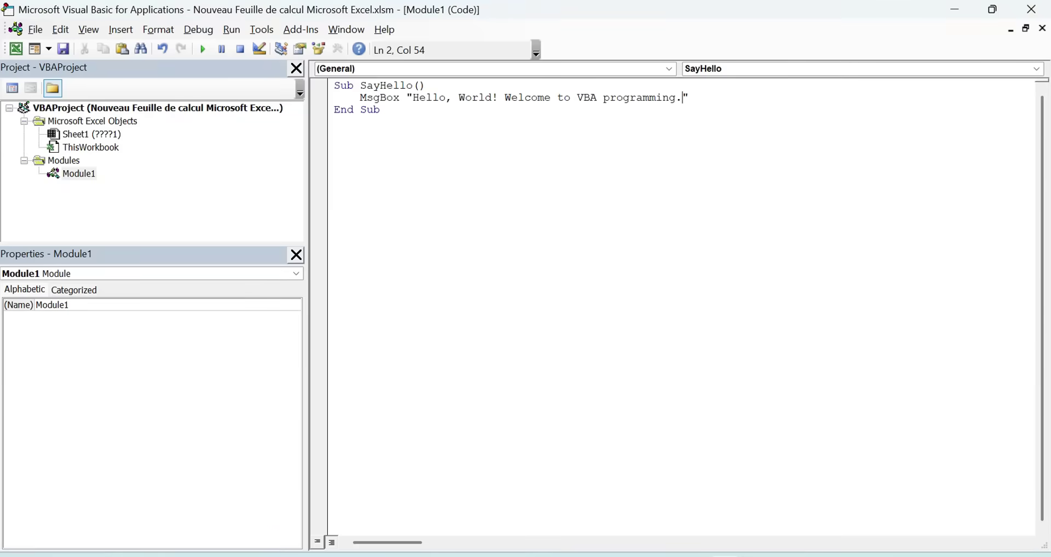
# - Select and delete the SayHello code in Module1, then paste the WriteToCell macro
pyautogui.click(587, 110)
pyautogui.moveTo(491, 116); pyautogui.dragTo(319, 80)
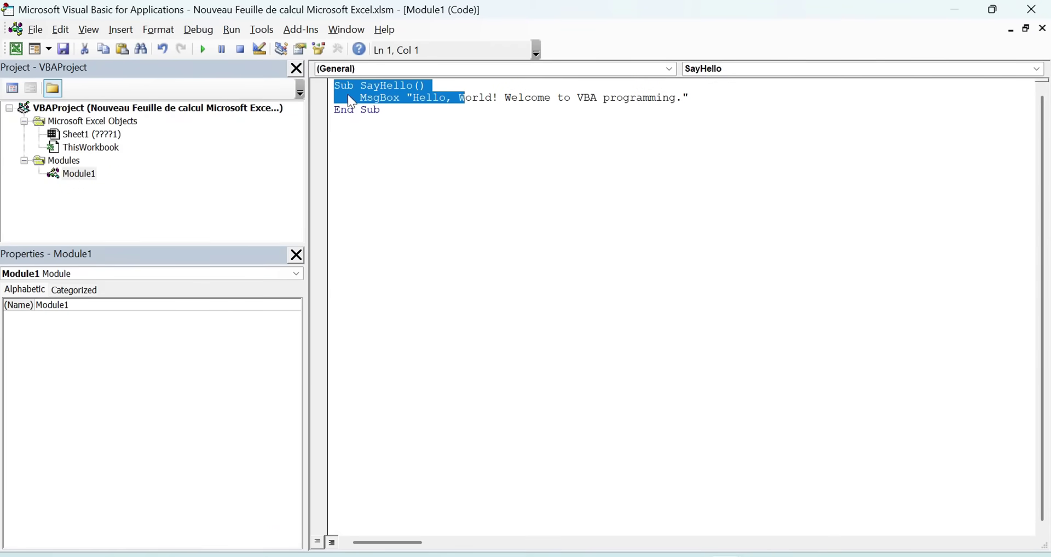
pyautogui.press('Delete')
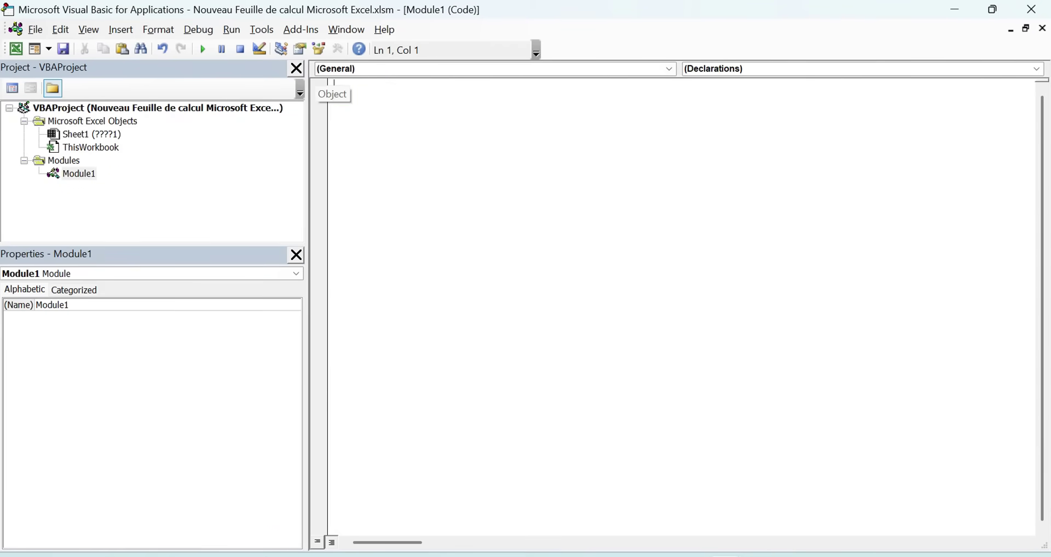
pyautogui.write('Sub WriteToCell()     \' Write text in cell A1     Range("A1").Value = "Hello from VBA!"      \' Make the text bold     Range("A1").Font.Bold = True      \' Change the background color to light yellow     Range("A1").Interior.Color = RGB(255, 255, 153)      \' Change the font color to blue     Range("A1").Font.Color = RGB(0, 0, 255)      \' Set font size     Range("A1").Font.Size = 14 End Sub')
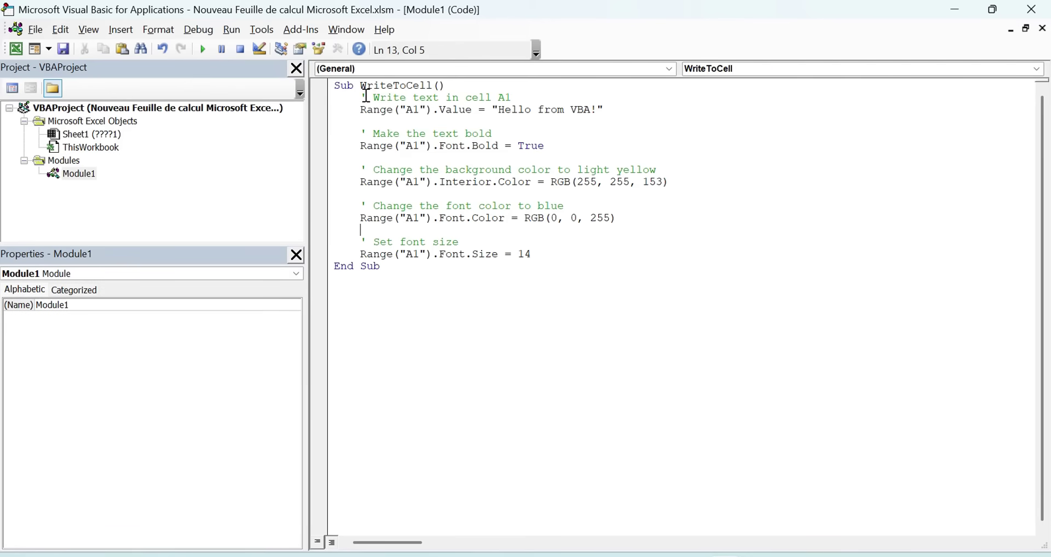
# - Add a test comment 'hello this is my programme', then delete it and the empty line
pyautogui.click(487, 125)
pyautogui.write("'")
pyautogui.write('hello this ')
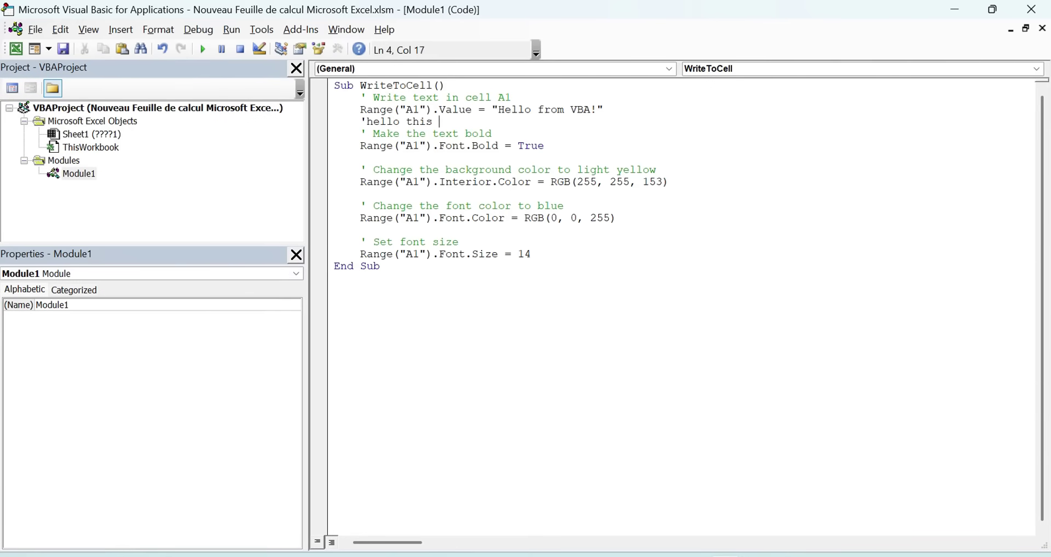
pyautogui.write('is my p')
pyautogui.write('rogramme!')
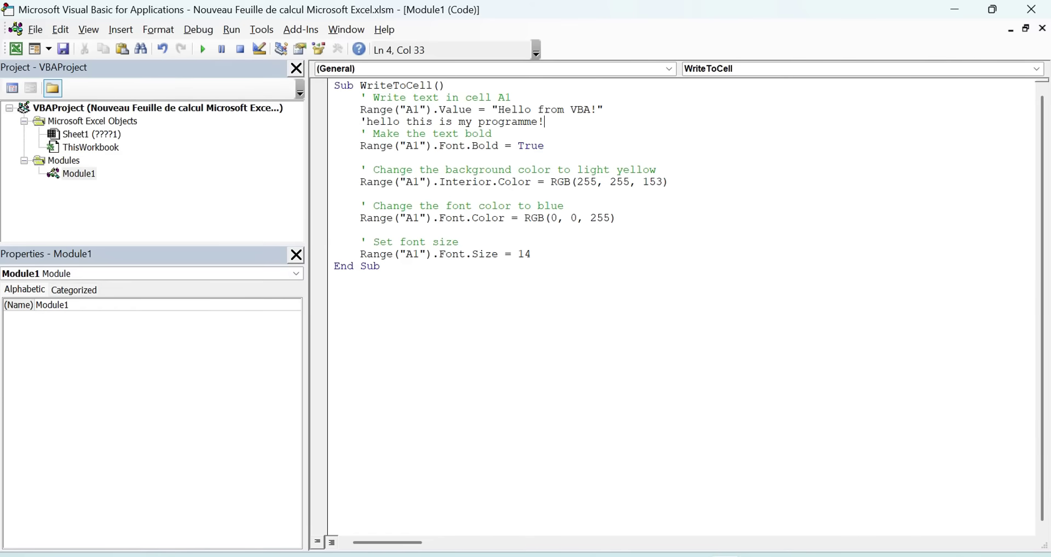
pyautogui.click(511, 145)
pyautogui.click(474, 123)
pyautogui.moveTo(553, 122); pyautogui.dragTo(327, 121)
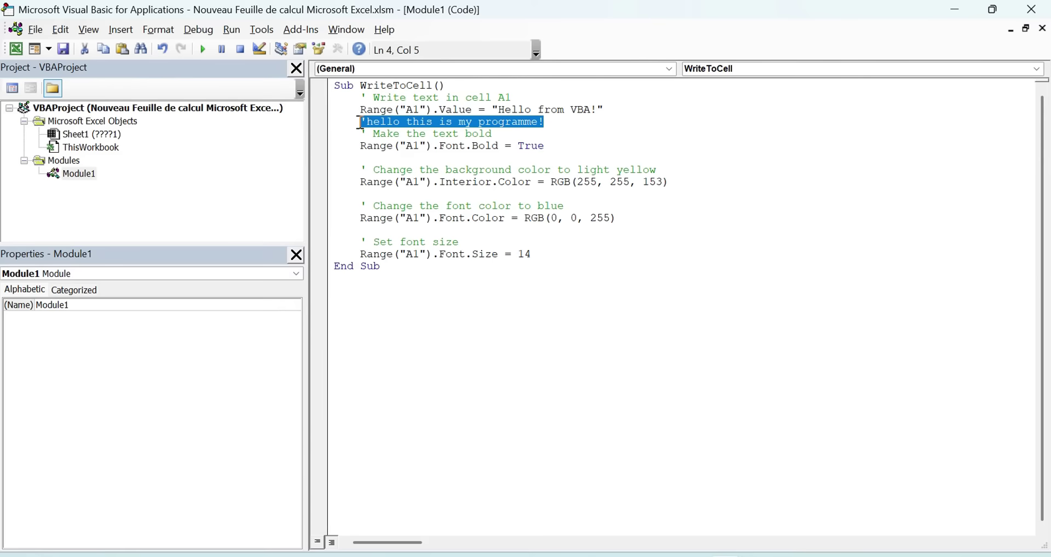
pyautogui.press('Delete')
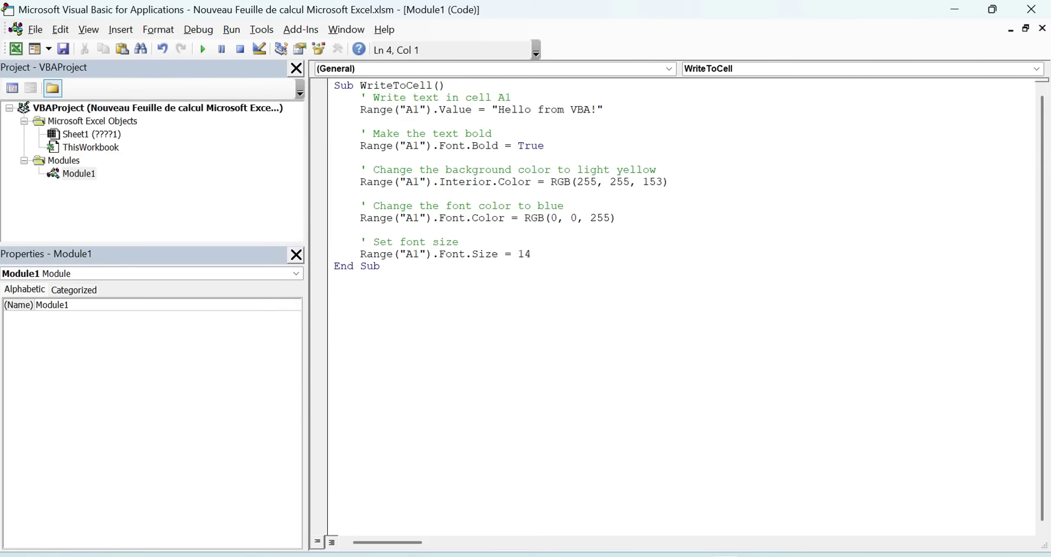
pyautogui.press('BackSpace')
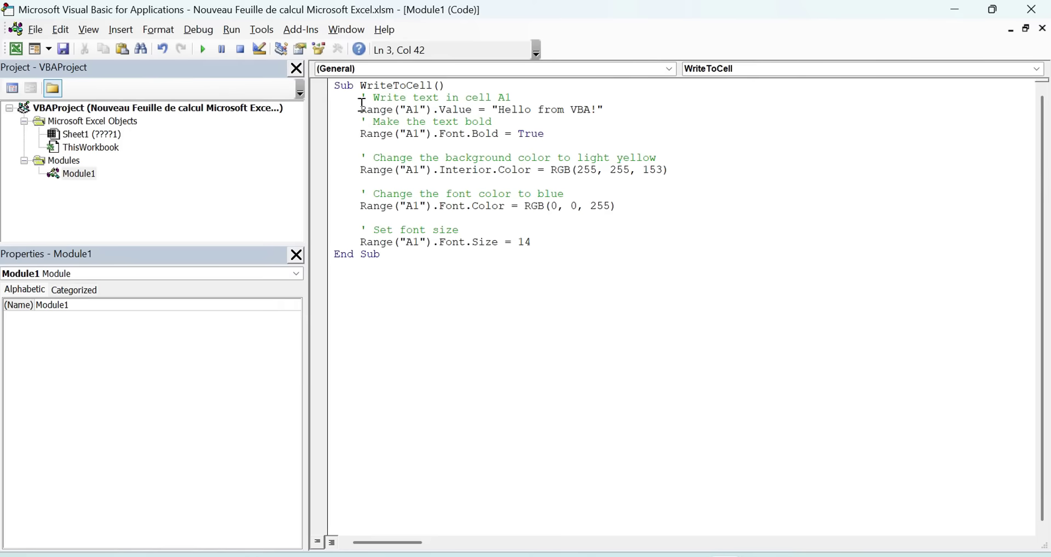
# - Highlight the Sub WriteToCell and End Sub lines to point them out, then deselect the code
pyautogui.moveTo(337, 88); pyautogui.dragTo(452, 77)
pyautogui.click(385, 257)
pyautogui.moveTo(383, 257)
pyautogui.mouseDown()
pyautogui.moveTo(334, 256)
pyautogui.moveTo(322, 96)
pyautogui.mouseUp()
pyautogui.click(391, 255)
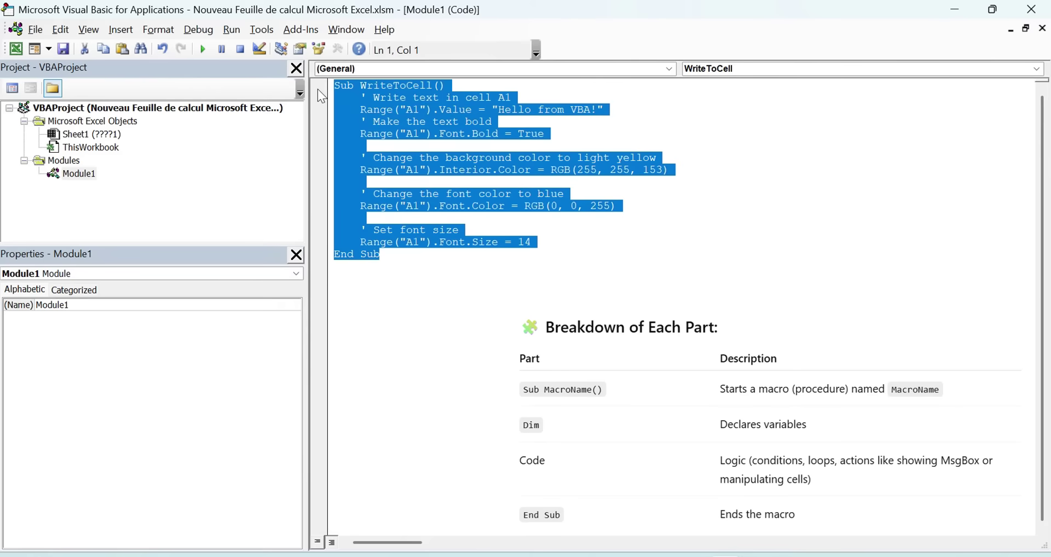
pyautogui.click(430, 271)
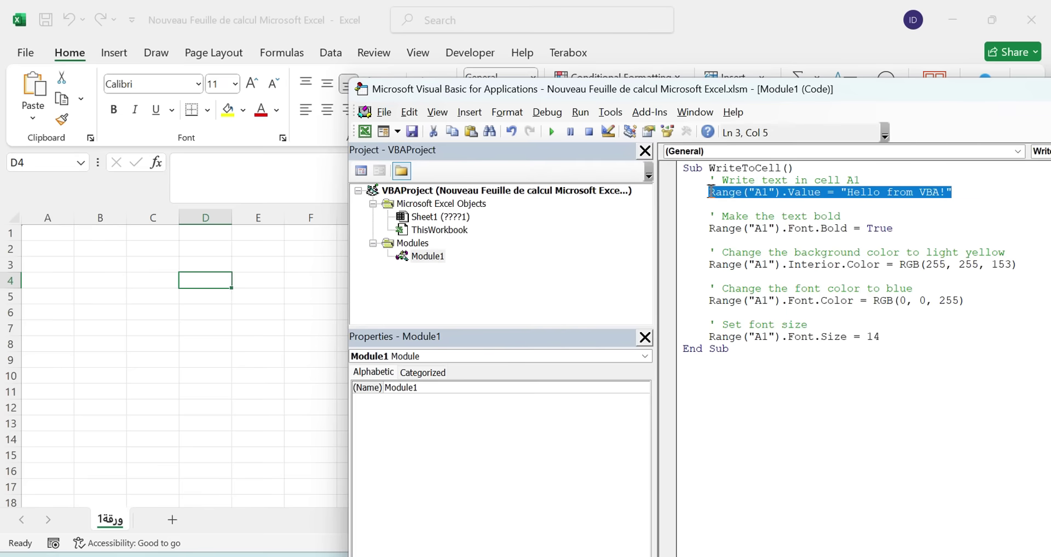
# - On the worksheet, select B1, range A1:B2 and A1, then bring up the VBA editor with Alt+F11
pyautogui.click(35, 229)
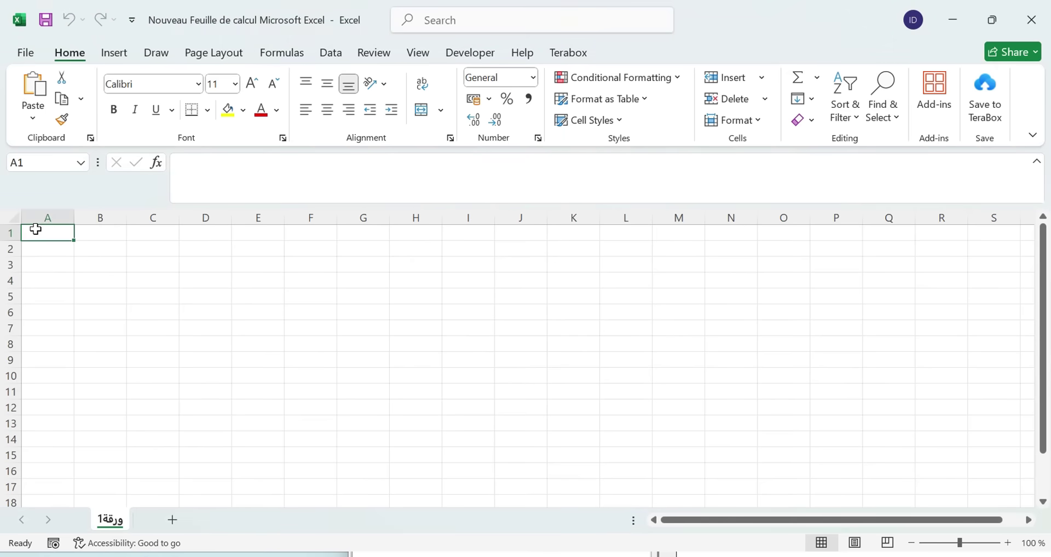
pyautogui.click(86, 231)
pyautogui.moveTo(50, 232); pyautogui.dragTo(115, 256)
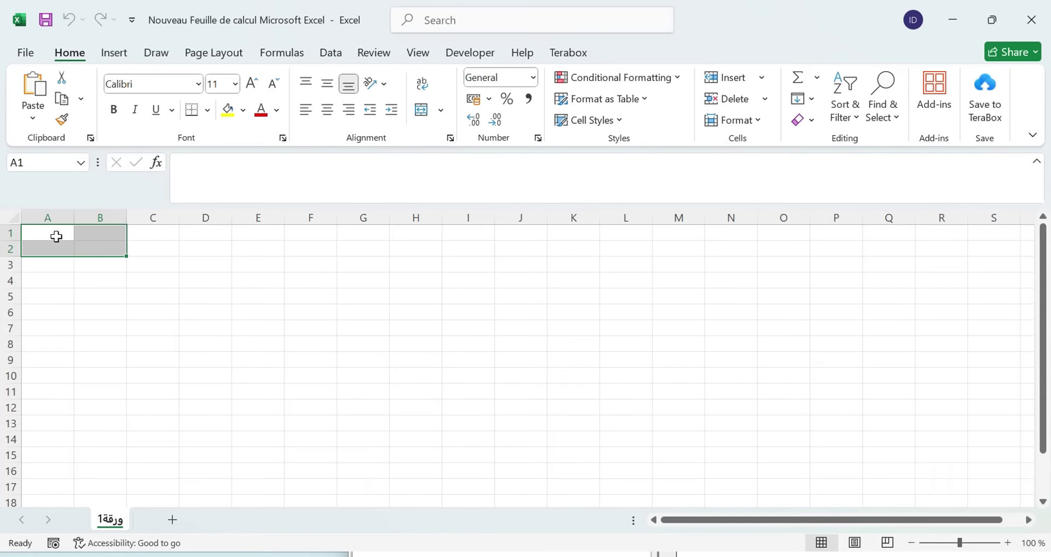
pyautogui.click(57, 236)
pyautogui.hotkey('alt', 'F11')
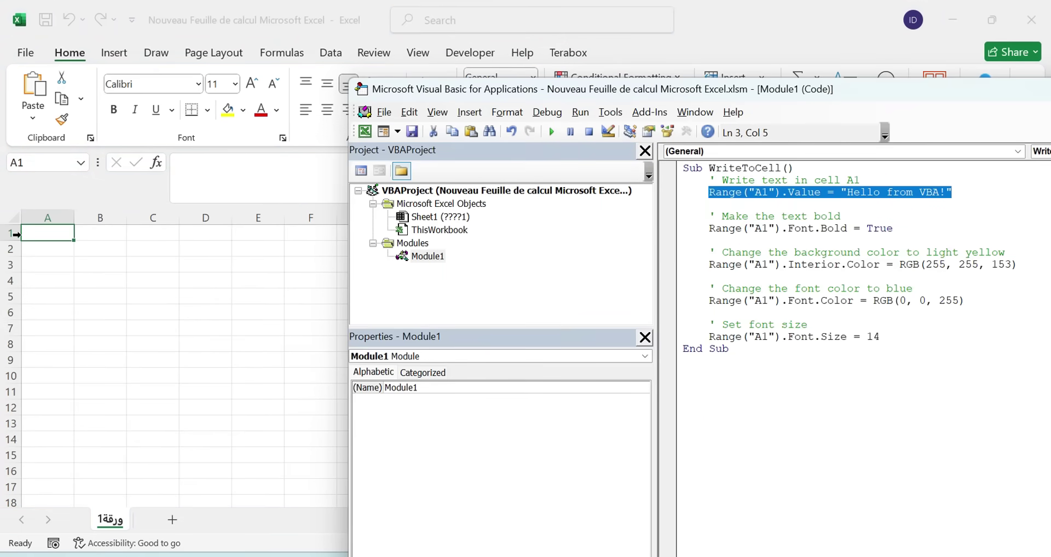
# - Point out column A, row 1 and cell A1, then return to the VBA editor
pyautogui.click(42, 220)
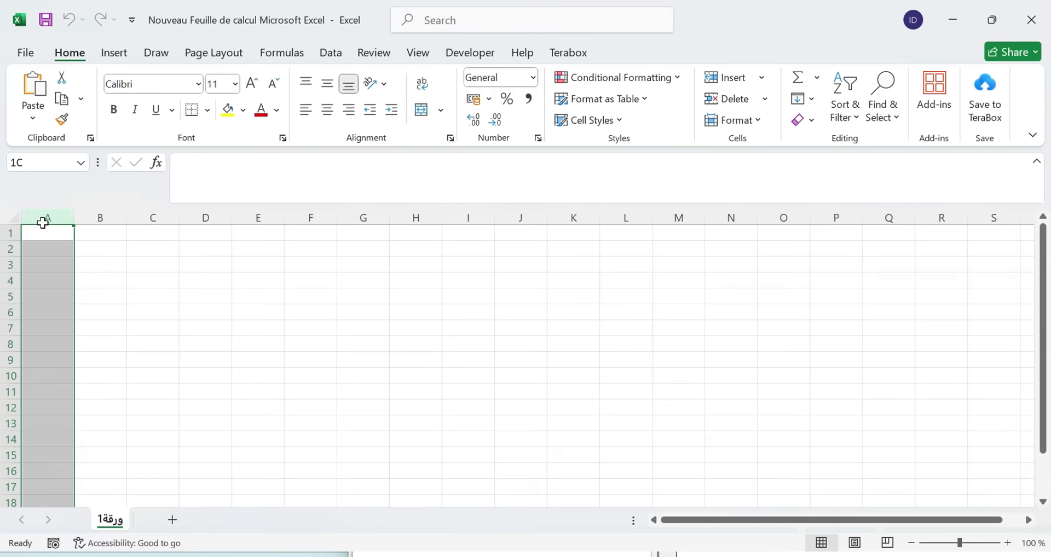
pyautogui.keyDown('ctrl'); pyautogui.click(4, 234); pyautogui.keyUp('ctrl')
pyautogui.click(42, 232)
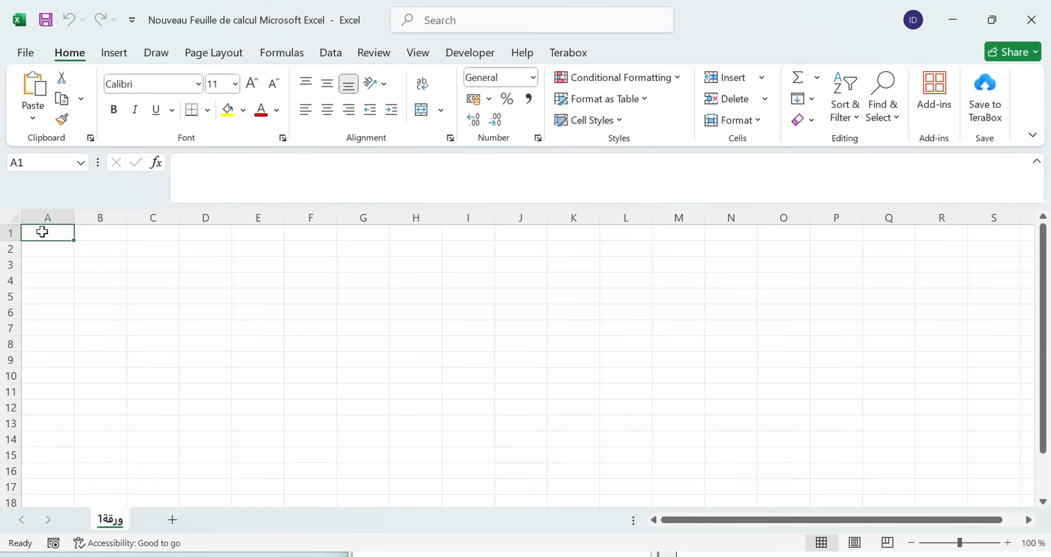
pyautogui.hotkey('alt', 'F11')
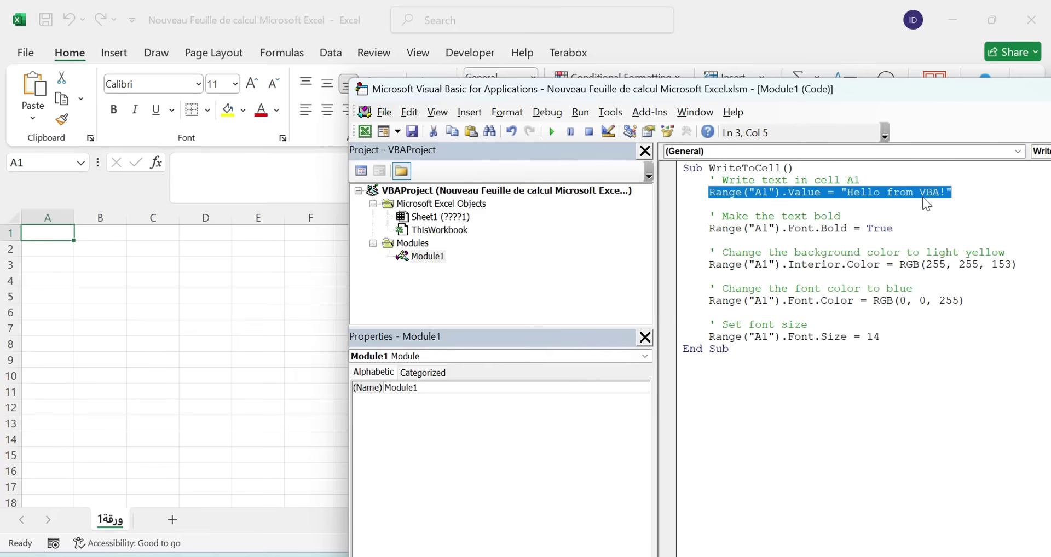
# - Highlight the 'Hello from VBA!' text, the cell A1 comment, the bold comment and its True value
pyautogui.click(848, 193)
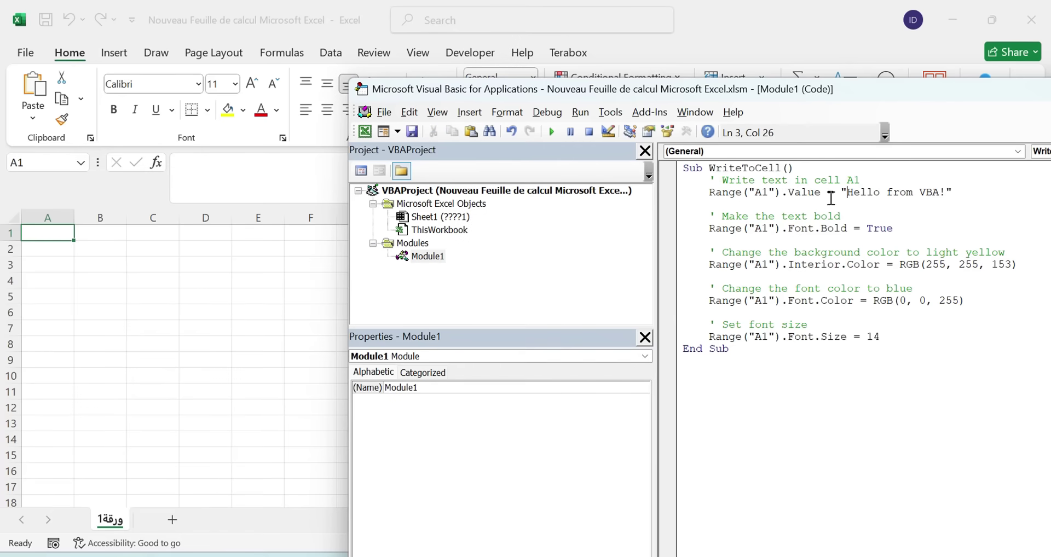
pyautogui.moveTo(842, 193); pyautogui.dragTo(929, 192)
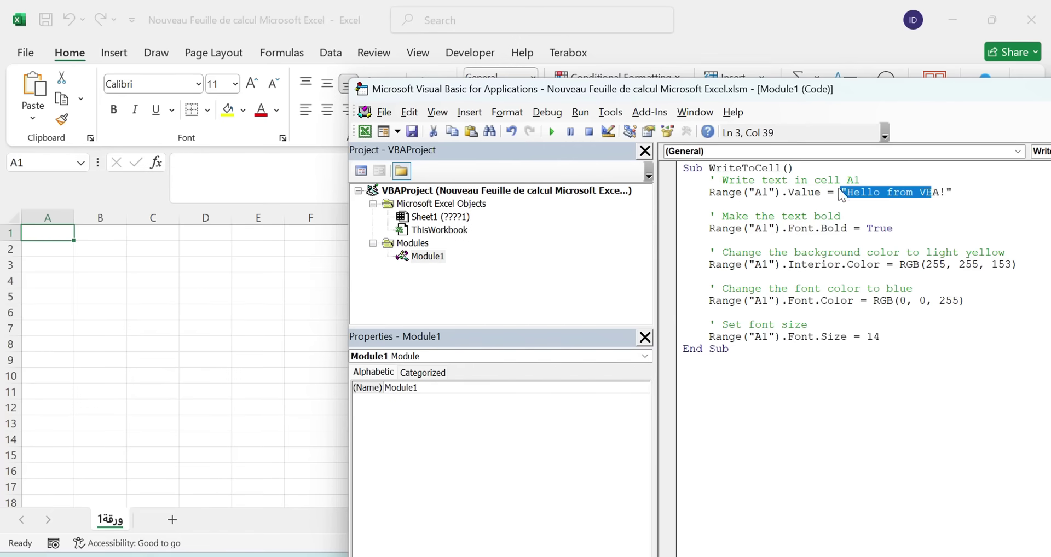
pyautogui.click(726, 180)
pyautogui.moveTo(722, 180); pyautogui.dragTo(860, 180)
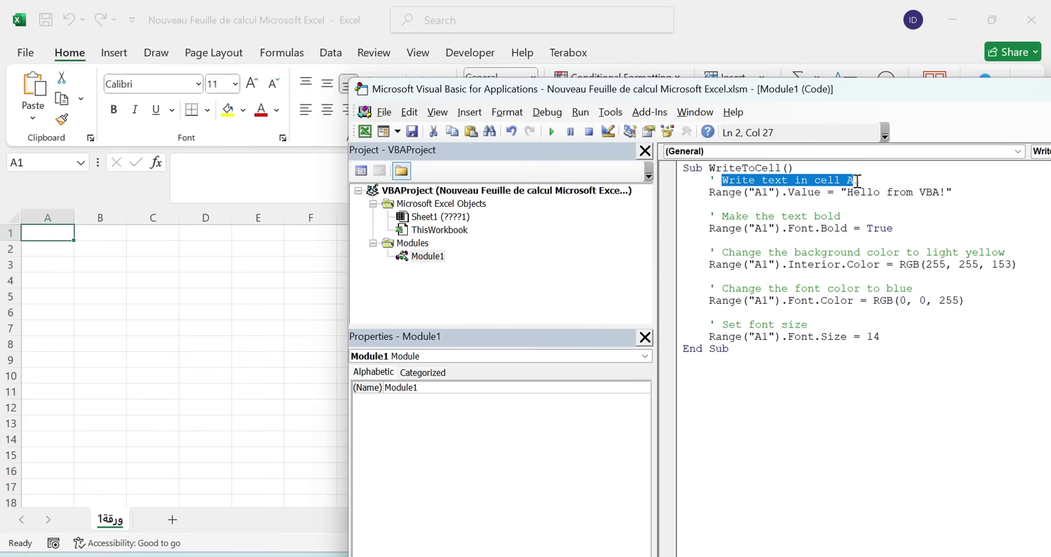
pyautogui.moveTo(728, 216); pyautogui.dragTo(846, 217)
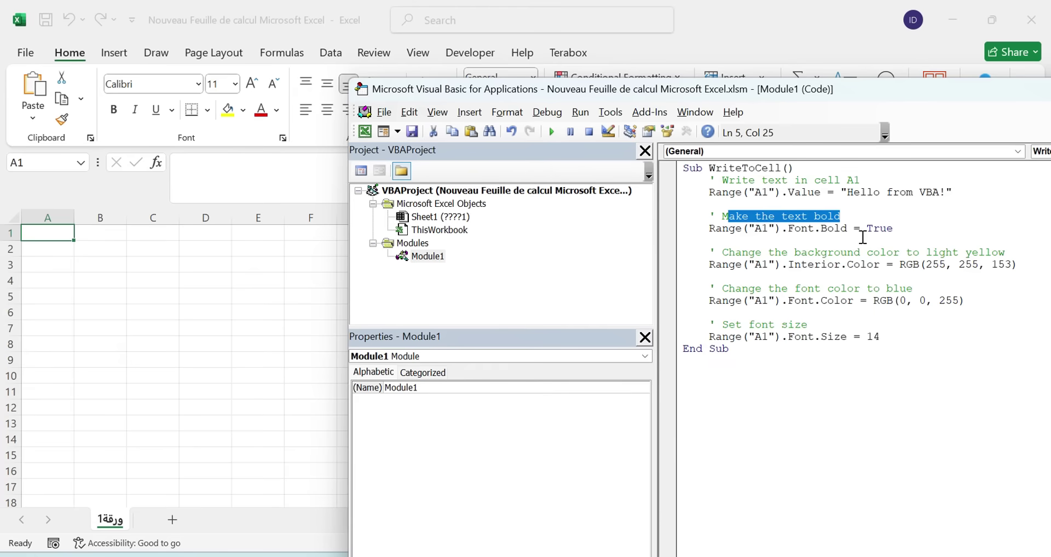
pyautogui.moveTo(868, 232)
pyautogui.mouseDown()
pyautogui.moveTo(910, 227)
pyautogui.moveTo(894, 227)
pyautogui.mouseUp()
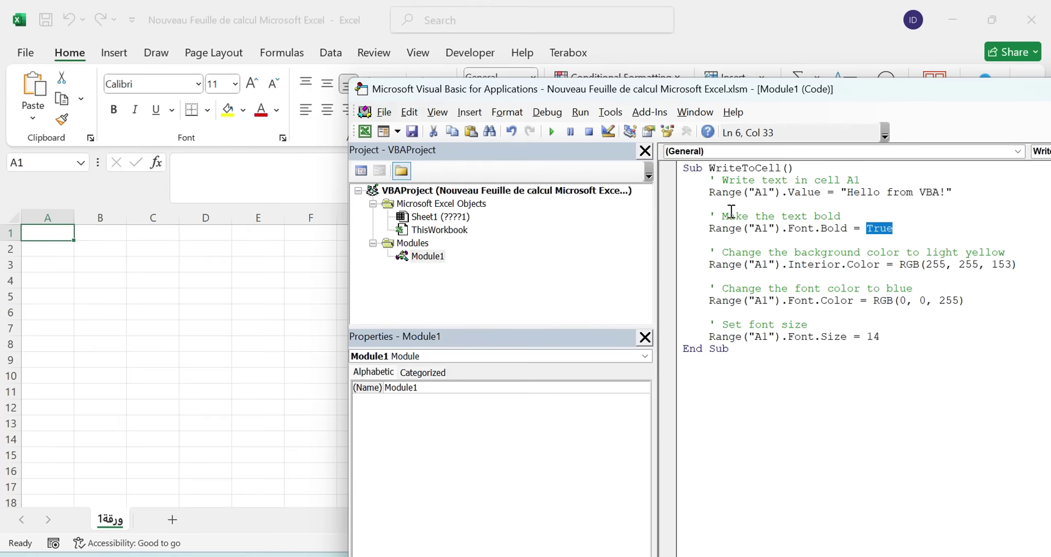
# - Highlight the light yellow RGB background value, the font colour line and the font size line
pyautogui.moveTo(899, 265); pyautogui.dragTo(1018, 267)
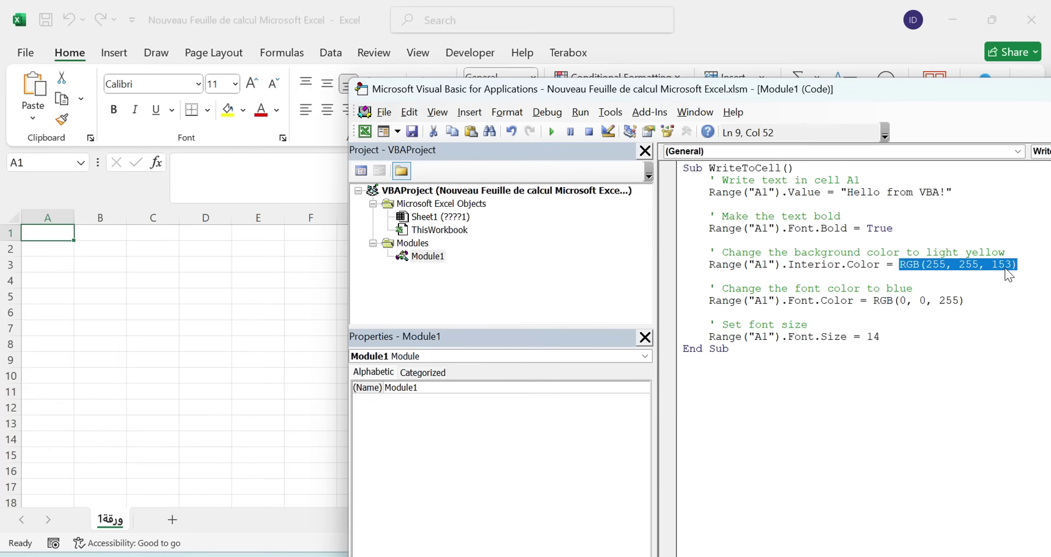
pyautogui.click(972, 242)
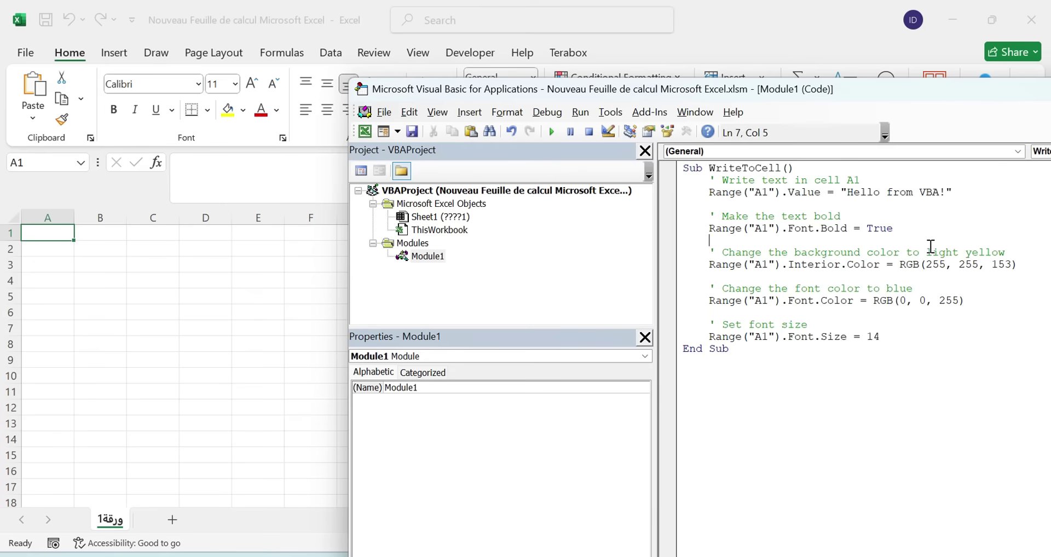
pyautogui.moveTo(925, 252); pyautogui.dragTo(1004, 252)
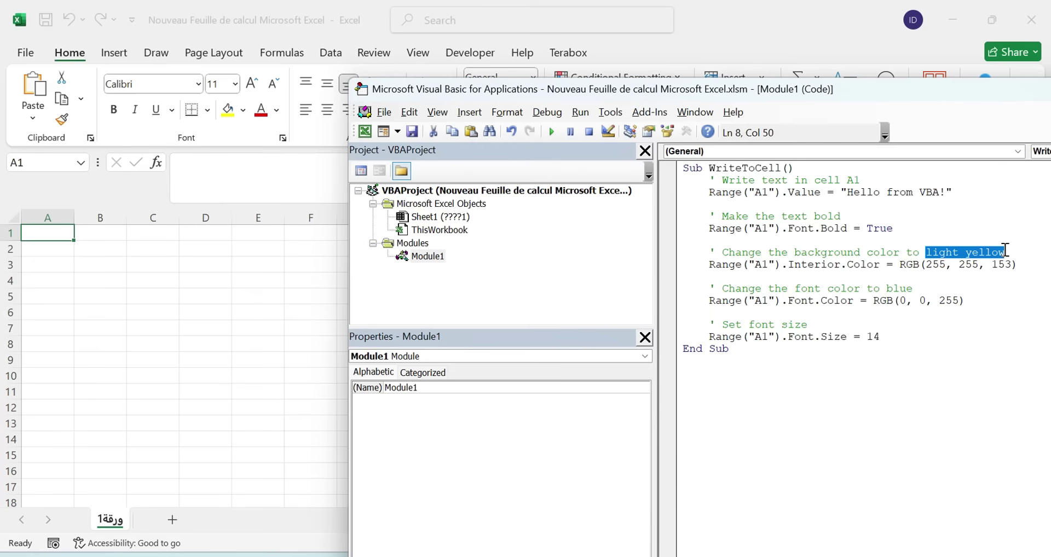
pyautogui.click(908, 278)
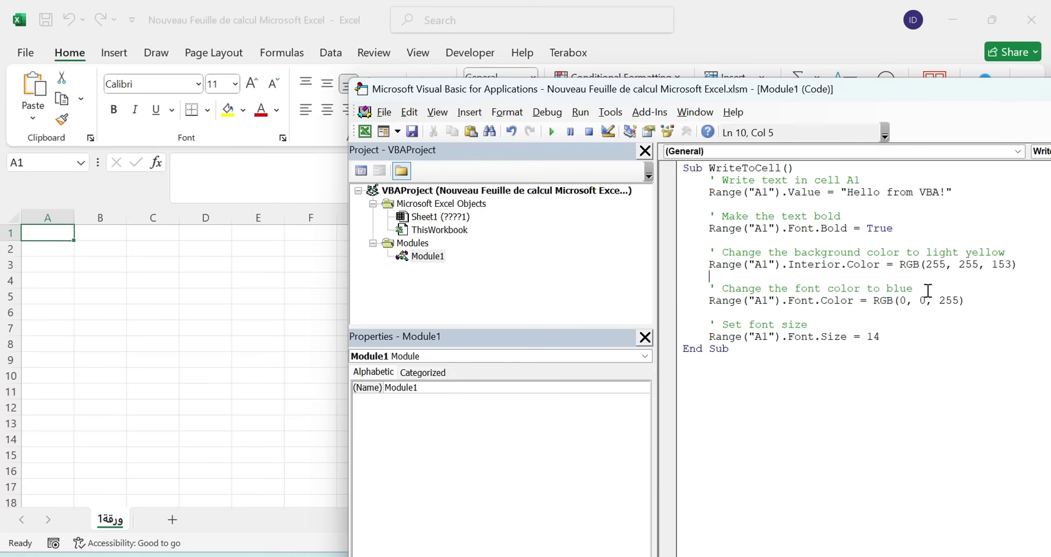
pyautogui.moveTo(716, 304); pyautogui.dragTo(958, 302)
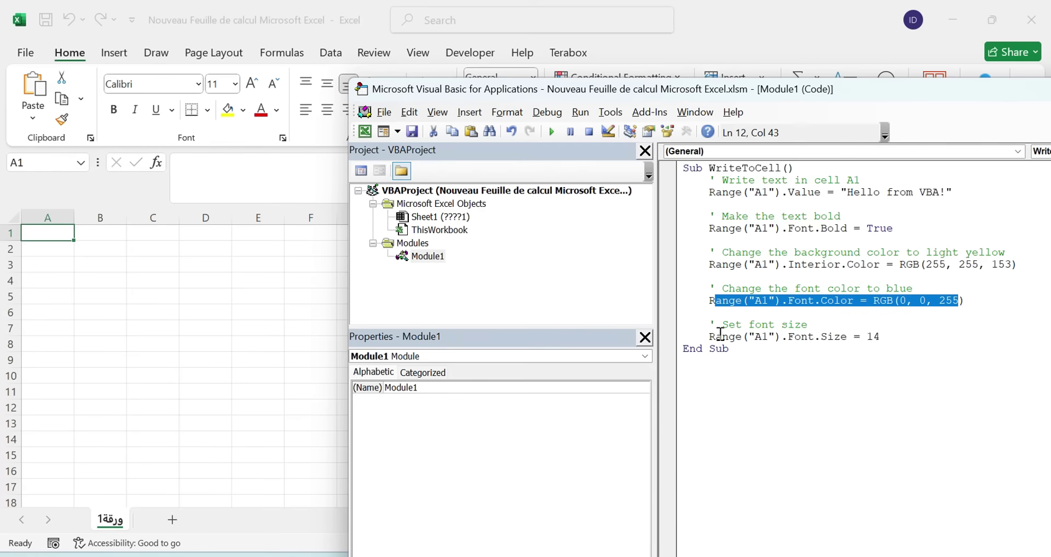
pyautogui.moveTo(721, 336); pyautogui.dragTo(882, 336)
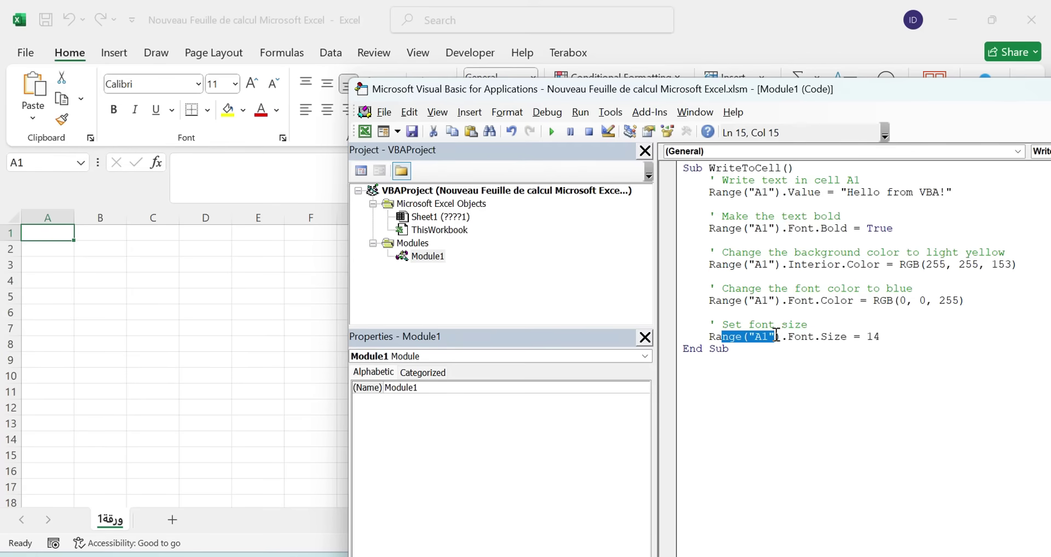
pyautogui.click(879, 338)
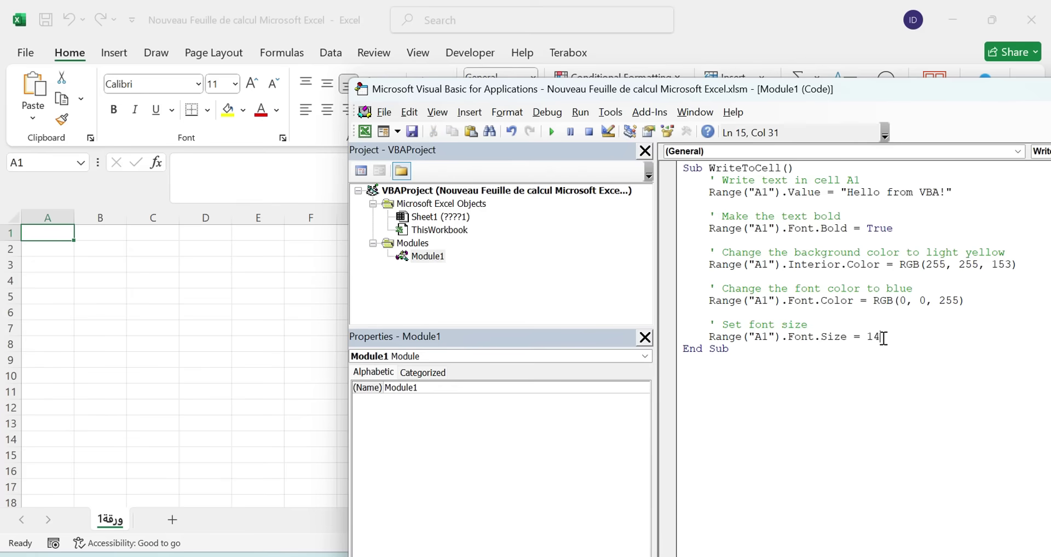
pyautogui.moveTo(703, 337); pyautogui.dragTo(879, 340)
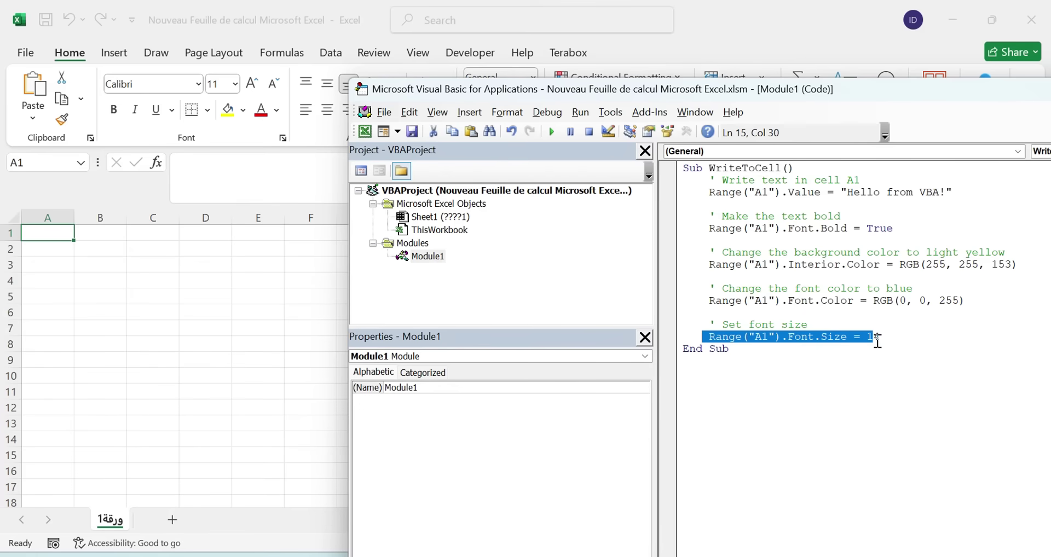
pyautogui.click(781, 299)
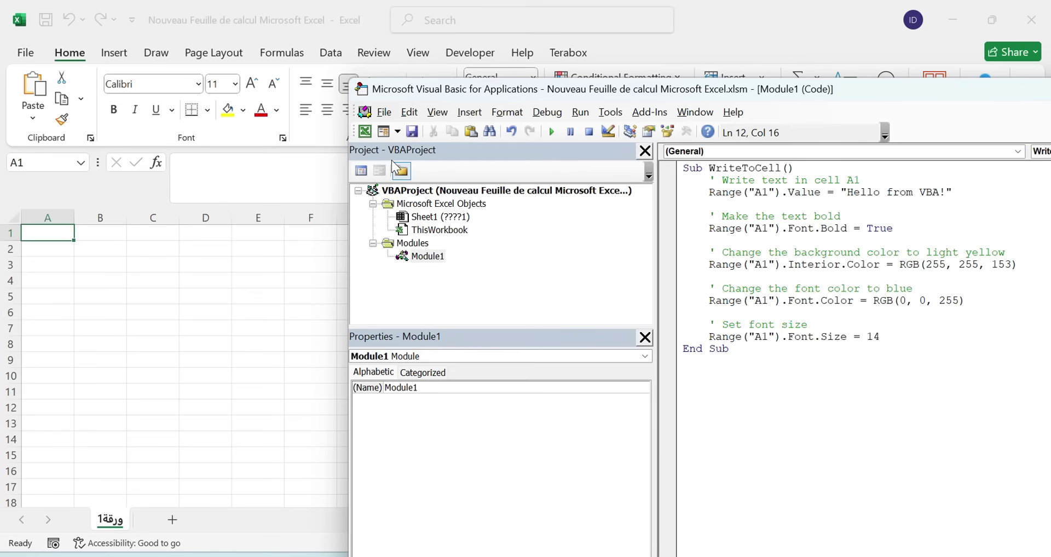
# - Run the macro, autofit column A, then set Font.Bold to False and rerun it
pyautogui.click(549, 131)
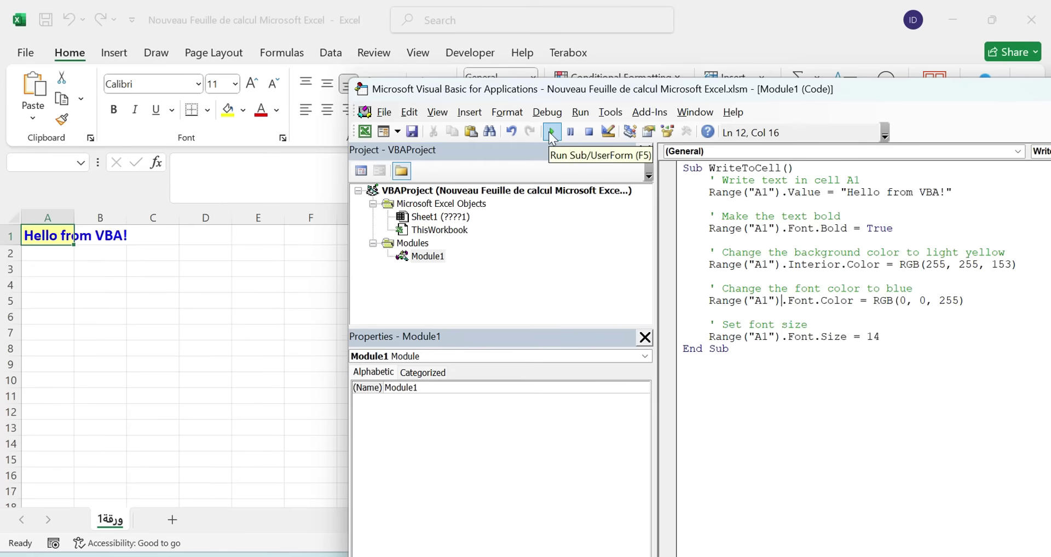
pyautogui.doubleClick(74, 216)
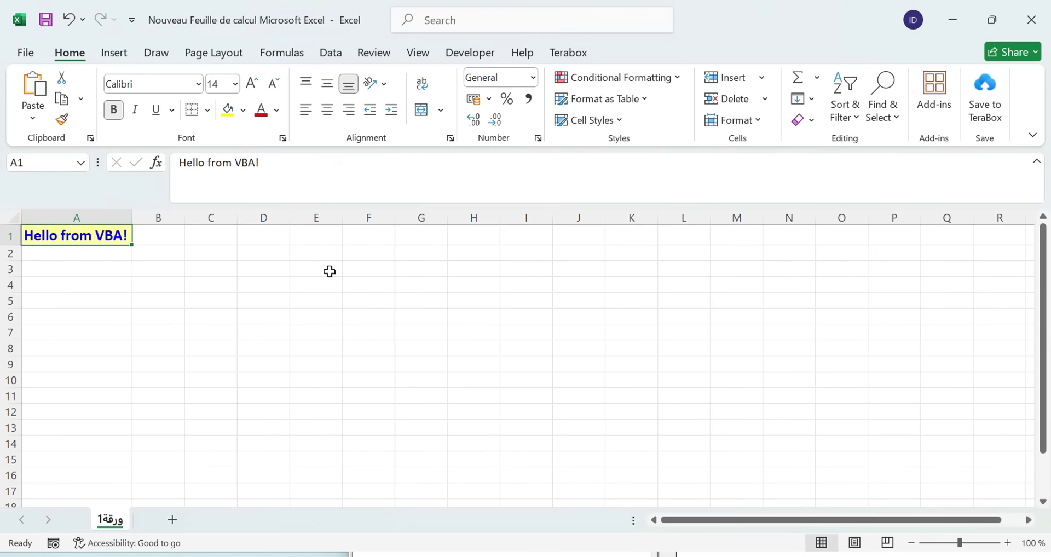
pyautogui.hotkey('alt', 'F11')
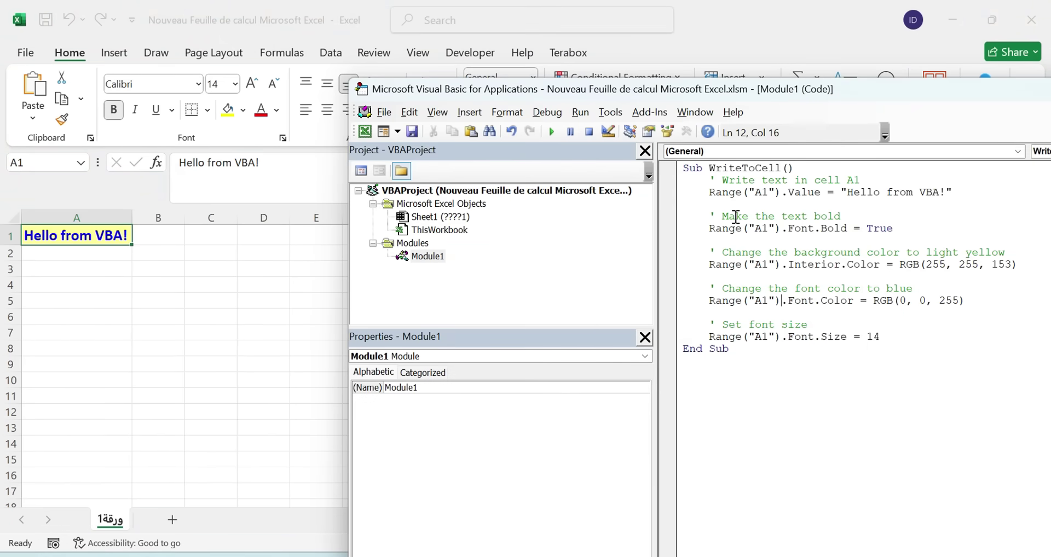
pyautogui.moveTo(736, 216); pyautogui.dragTo(833, 228)
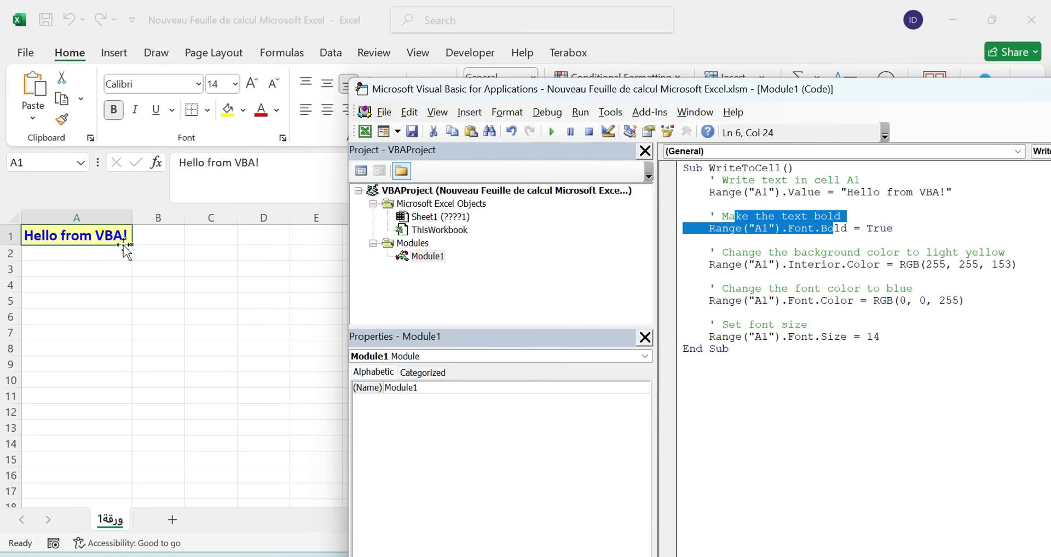
pyautogui.doubleClick(884, 230)
pyautogui.write('false')
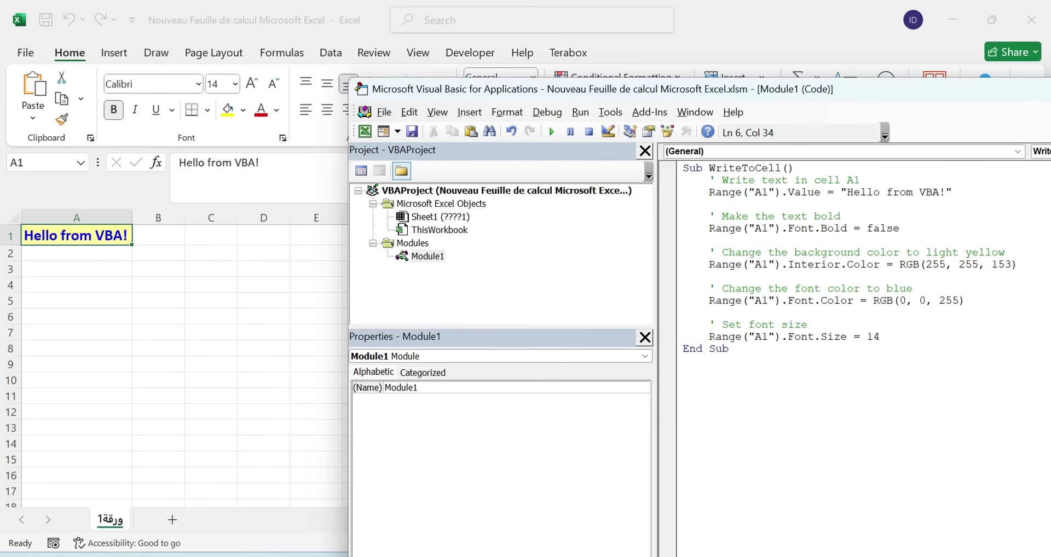
pyautogui.click(908, 278)
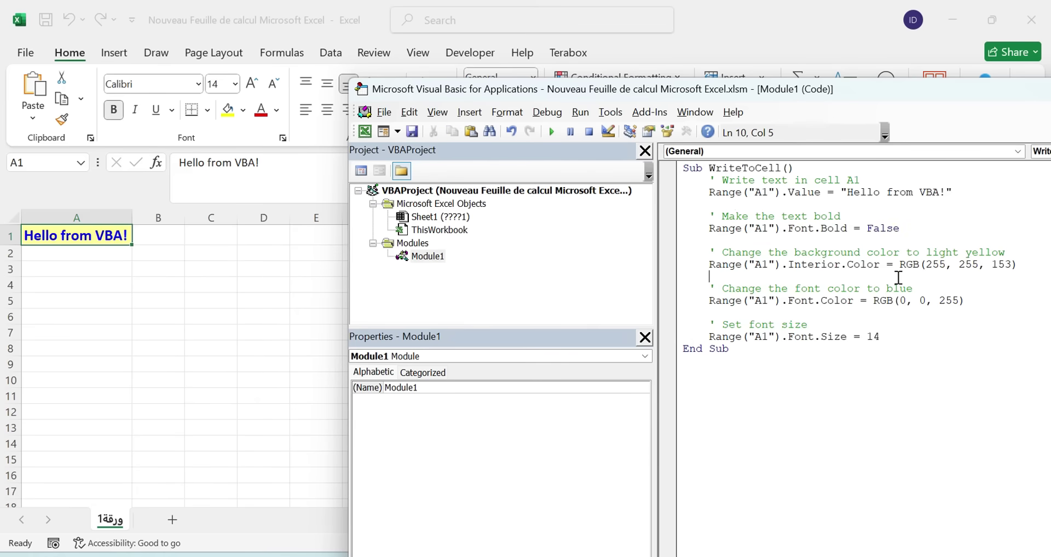
pyautogui.click(551, 132)
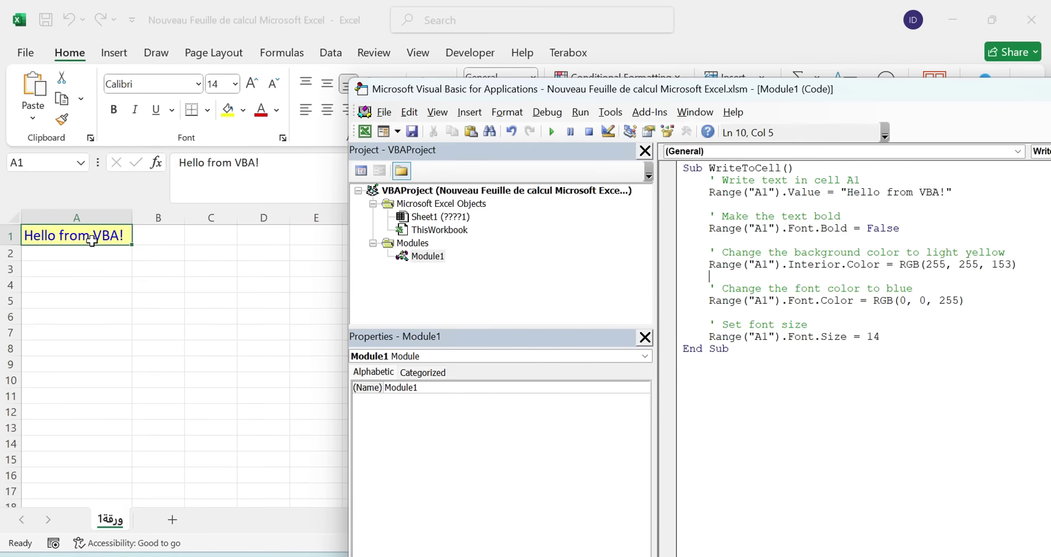
# - Change the font size to 20, rerun the macro and refit column A
pyautogui.moveTo(880, 336); pyautogui.dragTo(866, 338)
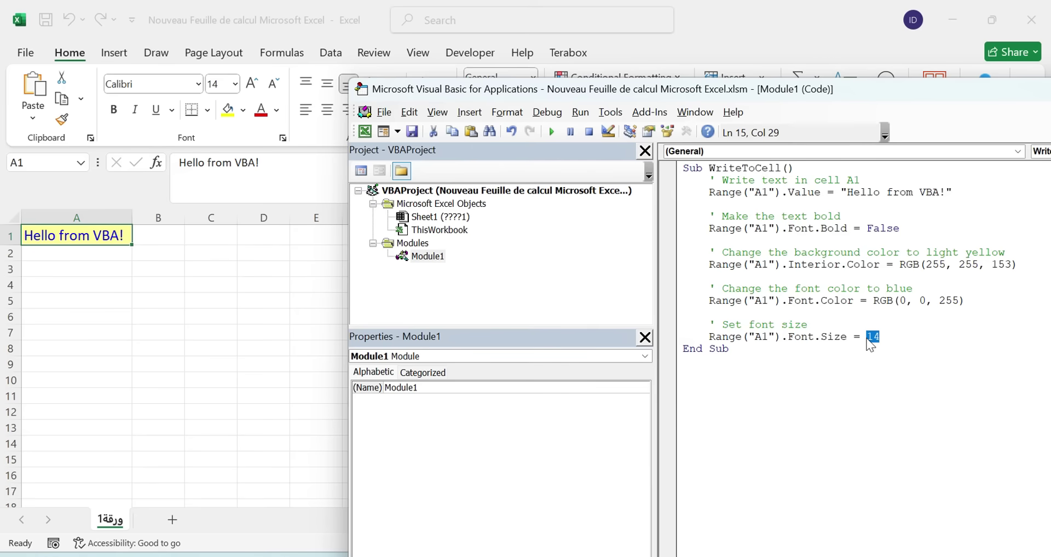
pyautogui.write('20')
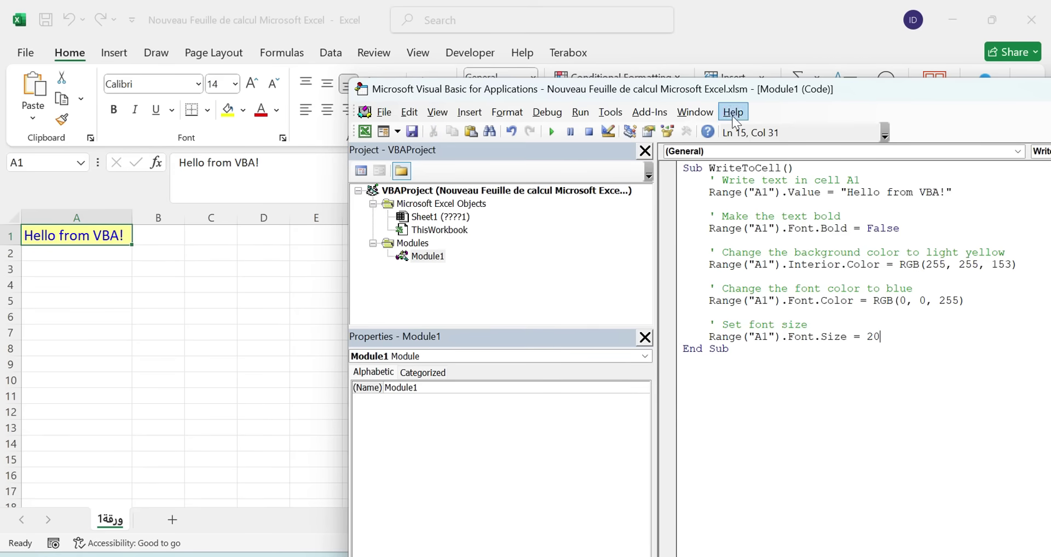
pyautogui.click(551, 132)
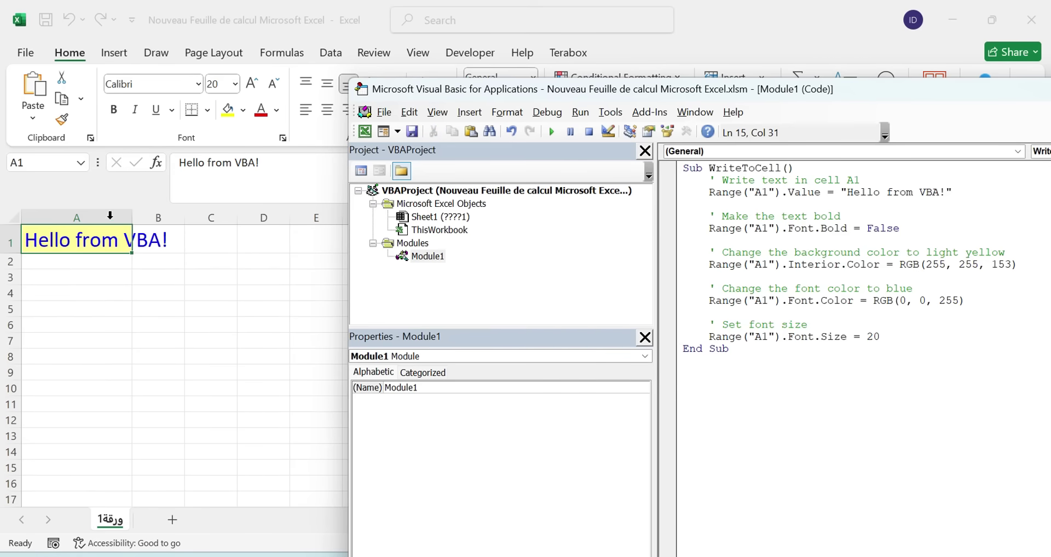
pyautogui.click(137, 223)
pyautogui.doubleClick(137, 223)
pyautogui.hotkey('alt', 'F11')
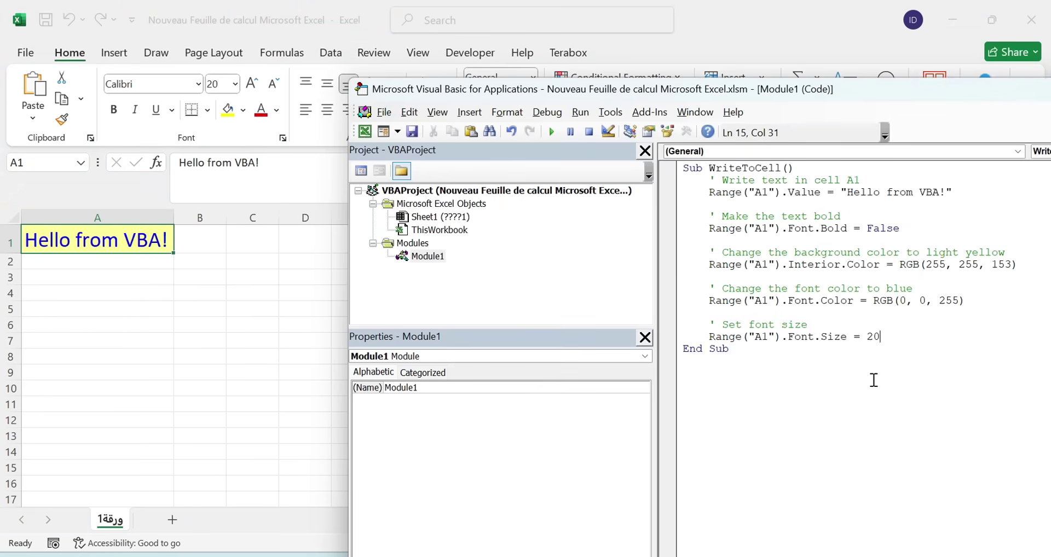
# - Rerun the macro at font size 5, then change the size to 10
pyautogui.doubleClick(867, 336)
pyautogui.write('5')
pyautogui.click(551, 132)
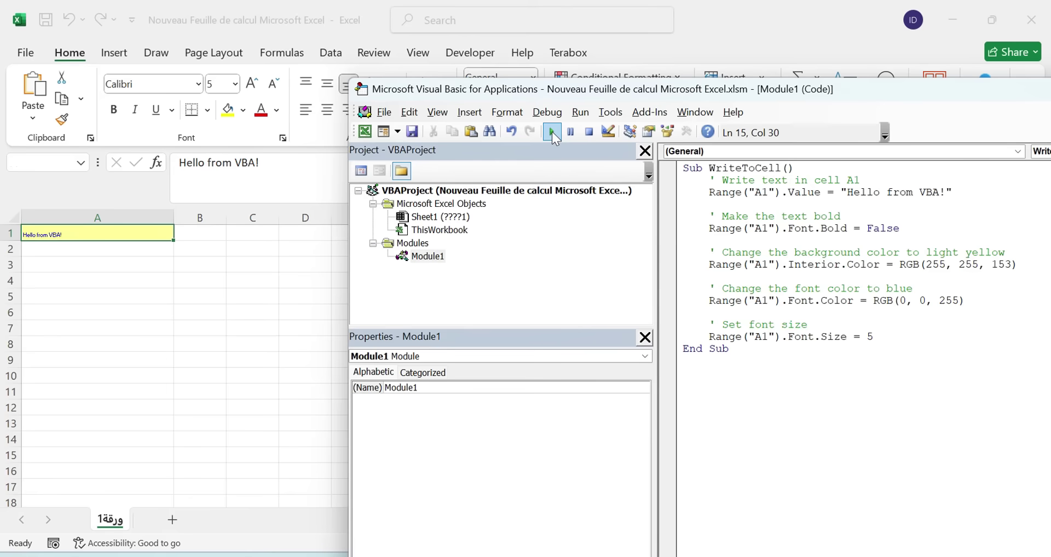
pyautogui.click(874, 330)
pyautogui.click(874, 336)
pyautogui.press('BackSpace')
pyautogui.write('10')
# - Run the macro at size 10, then set Font.Bold back to True and rerun it
pyautogui.click(552, 131)
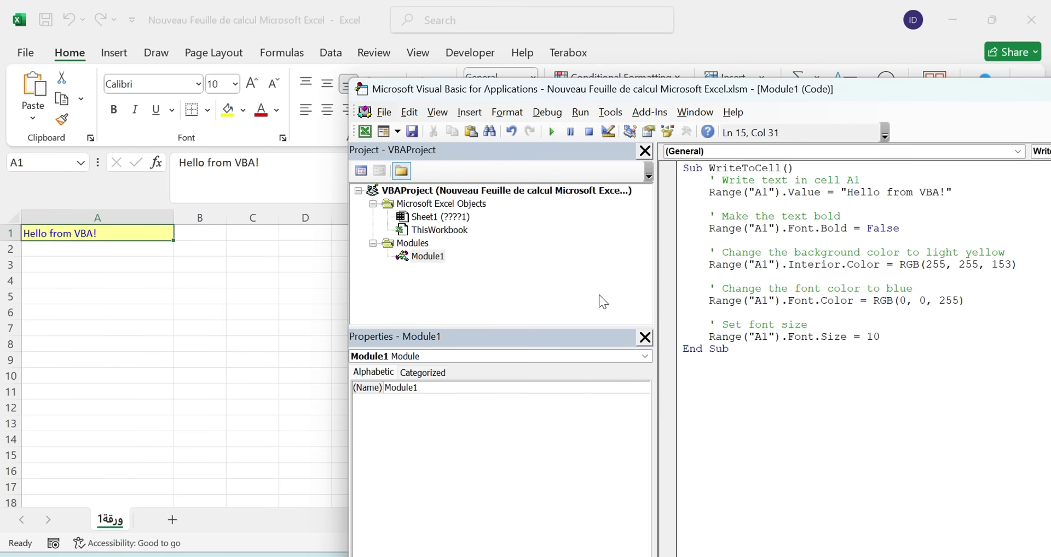
pyautogui.doubleClick(888, 229)
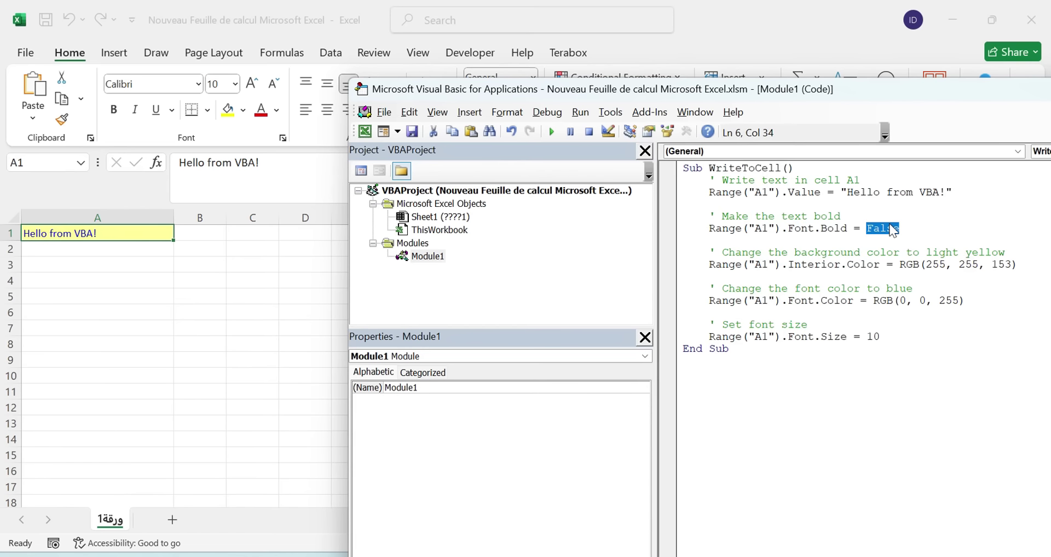
pyautogui.write('Balse')
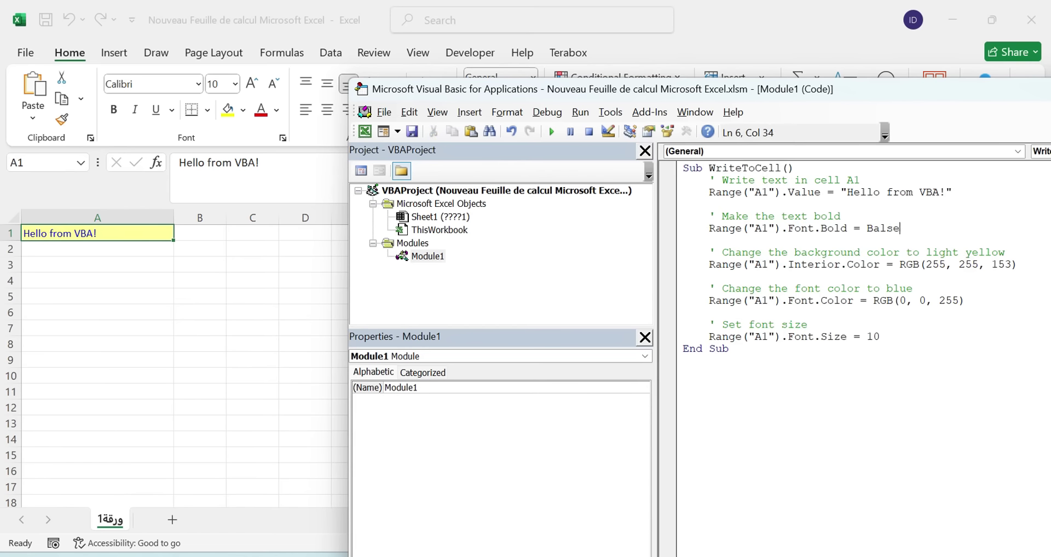
pyautogui.press('BackSpace')
pyautogui.press('BackSpace')
pyautogui.press('BackSpace')
pyautogui.press('BackSpace')
pyautogui.press('BackSpace')
pyautogui.write('True')
pyautogui.click(954, 265)
pyautogui.click(551, 132)
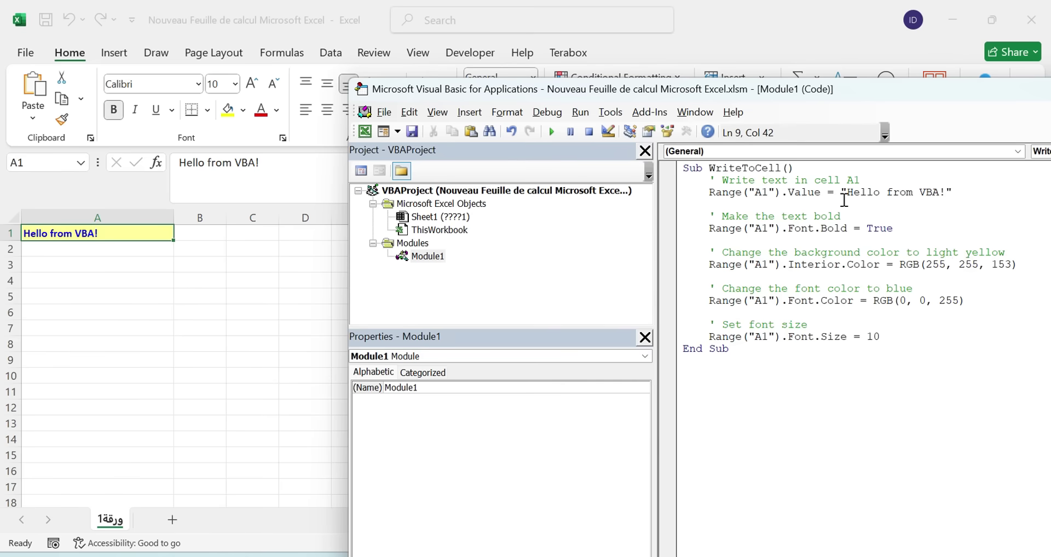
# - Replace the cell text with '1+1=2' and run the macro to write it in A1
pyautogui.click(940, 194)
pyautogui.moveTo(946, 194); pyautogui.dragTo(846, 197)
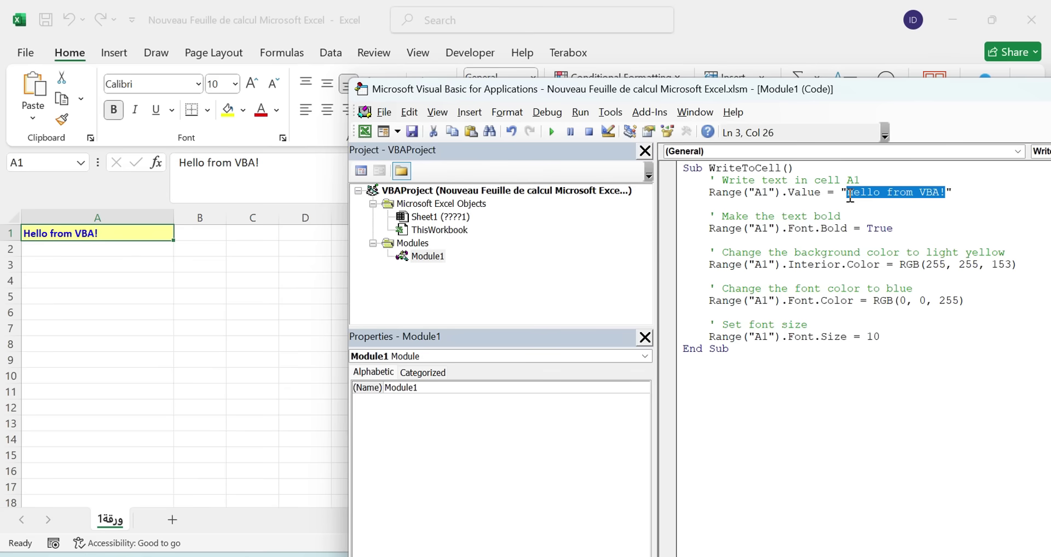
pyautogui.write('1+1')
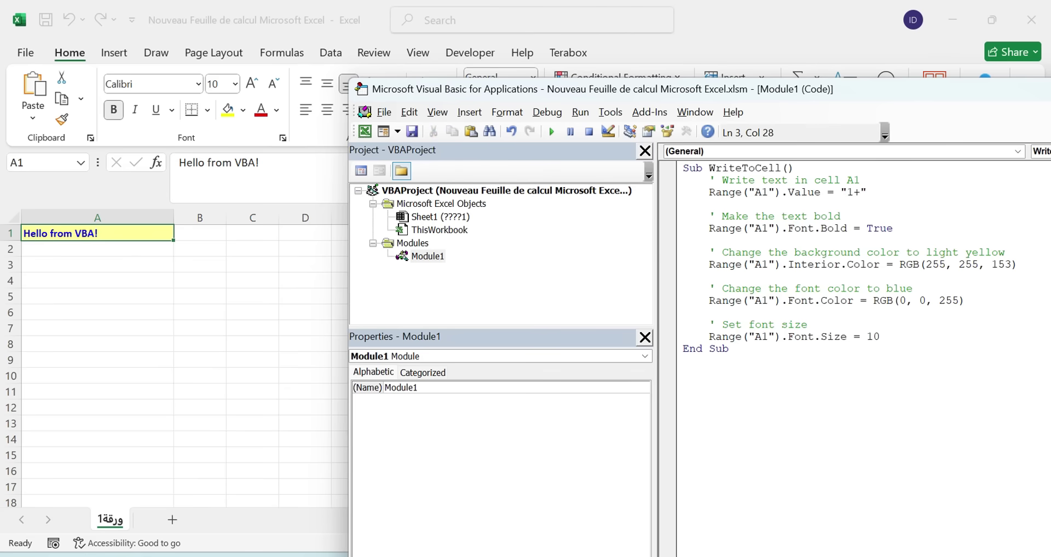
pyautogui.write('+')
pyautogui.press('BackSpace')
pyautogui.write('=2')
pyautogui.click(713, 204)
pyautogui.click(550, 133)
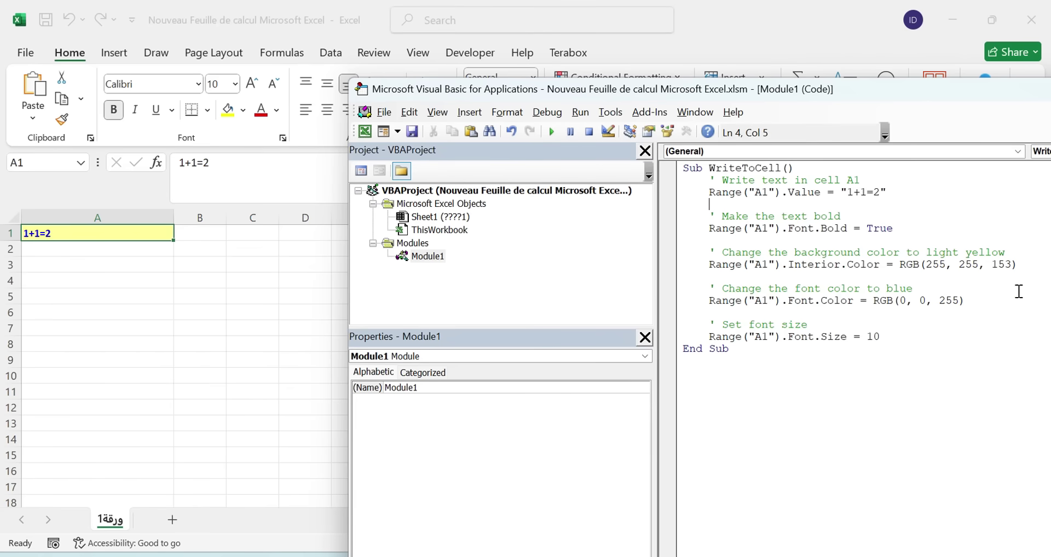
pyautogui.moveTo(887, 339); pyautogui.dragTo(734, 191)
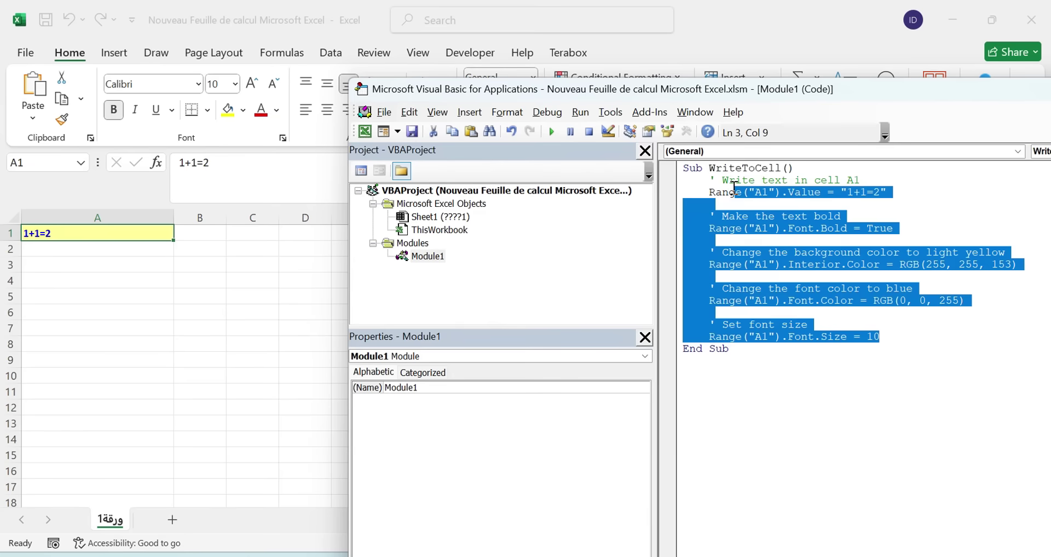
pyautogui.click(799, 254)
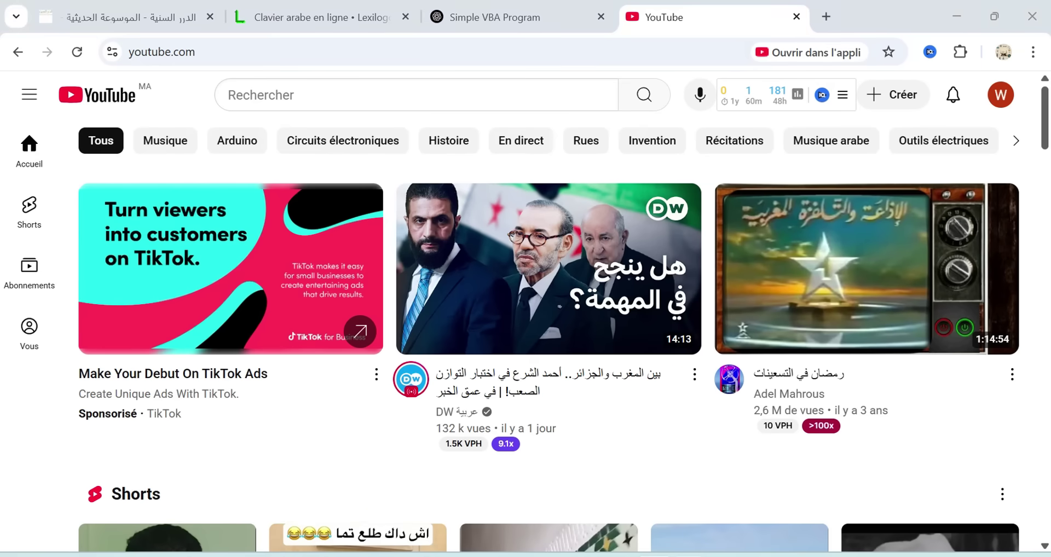
# - Send ChatGPT a request for a third VBA example in the Simple VBA Program chat
pyautogui.click(525, 14)
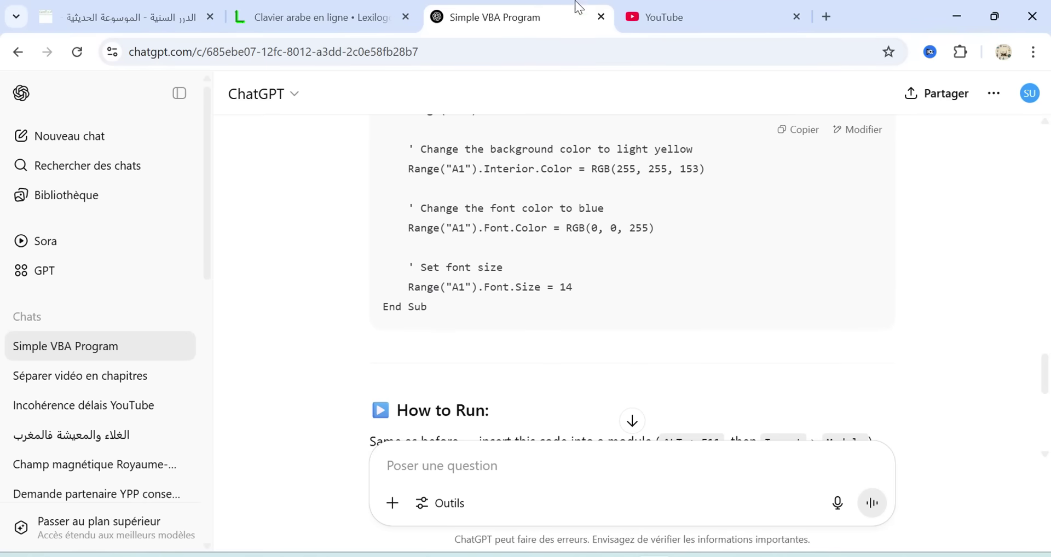
pyautogui.click(616, 460)
pyautogui.write('G')
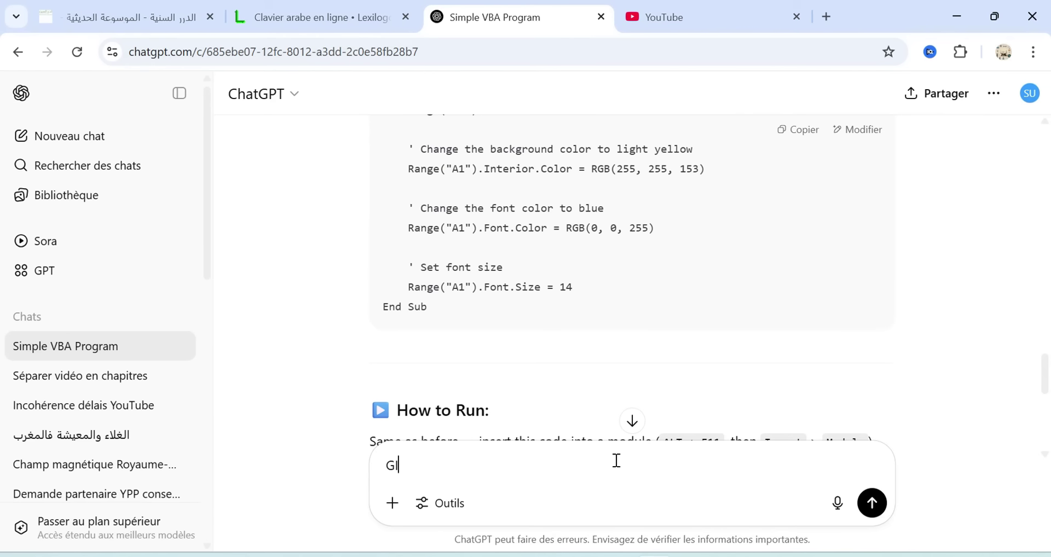
pyautogui.write('IVE US A ')
pyautogui.write('"RD e')
pyautogui.write('xc')
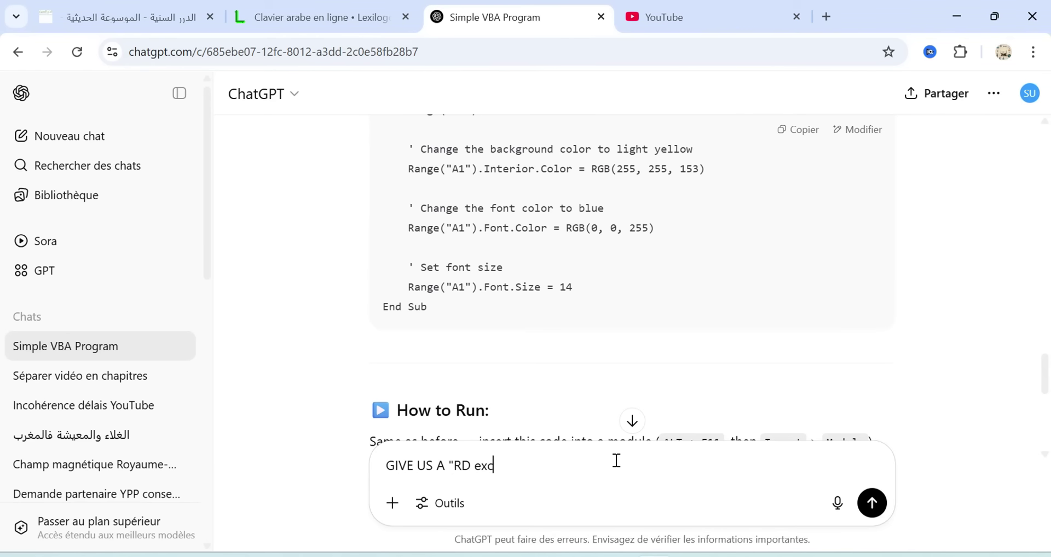
pyautogui.press('BackSpace')
pyautogui.write('emple')
pyautogui.press('BackSpace')
pyautogui.write('3')
pyautogui.press('Return')
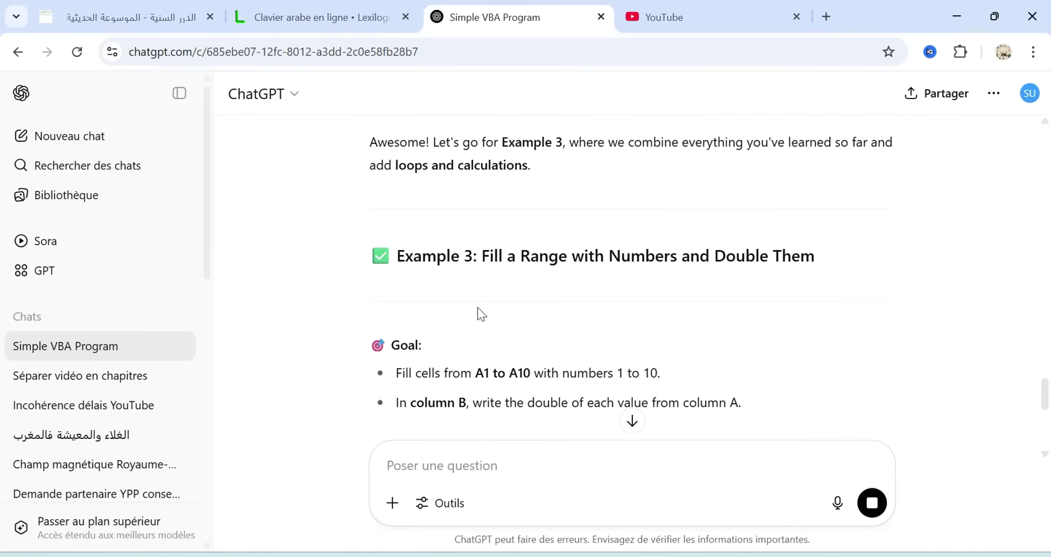
# - Scroll to Example 3 and highlight its goal of filling cells with numbers 1 to 10
pyautogui.scroll(1, 477, 315)
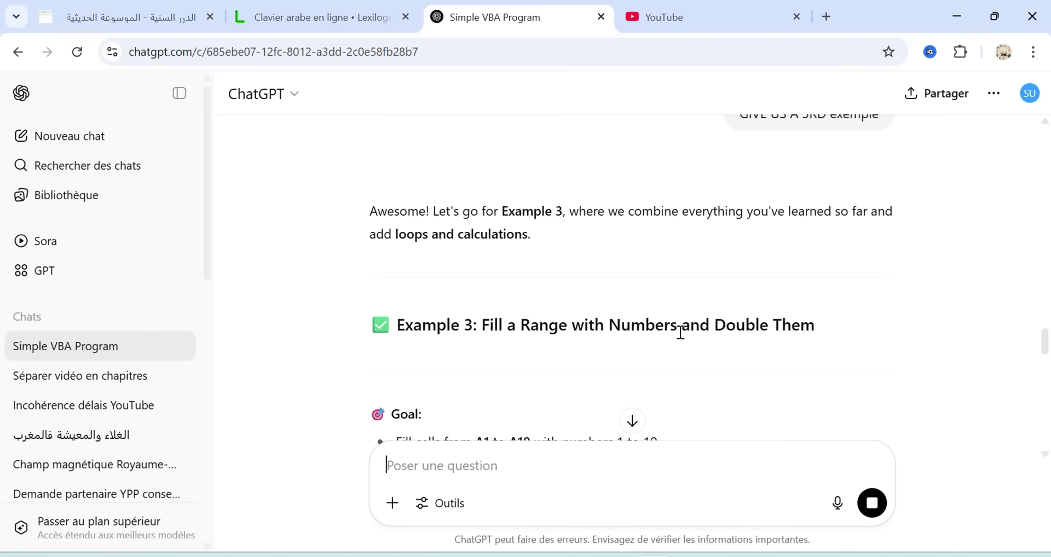
pyautogui.scroll(-1, 798, 345)
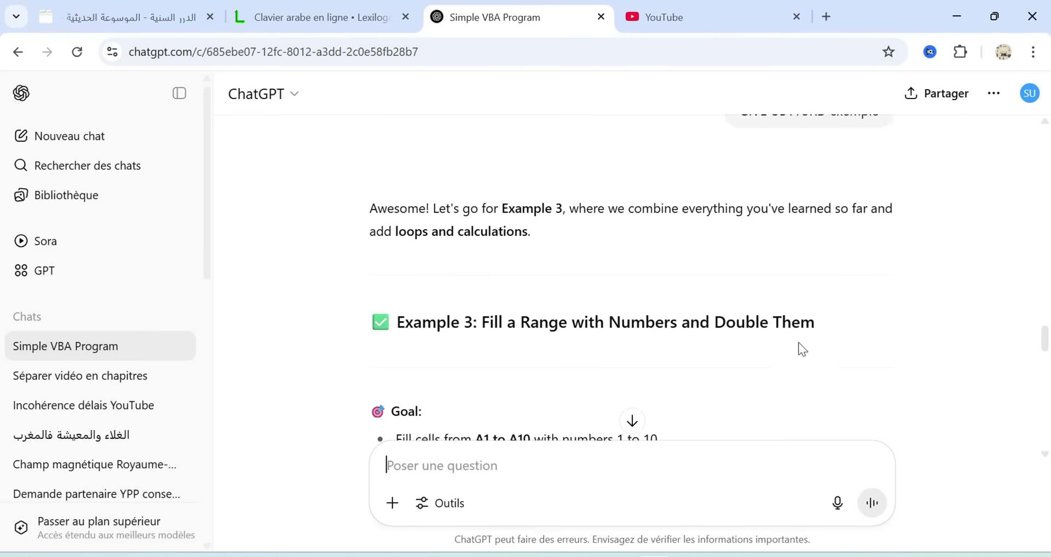
pyautogui.scroll(-1, 610, 301)
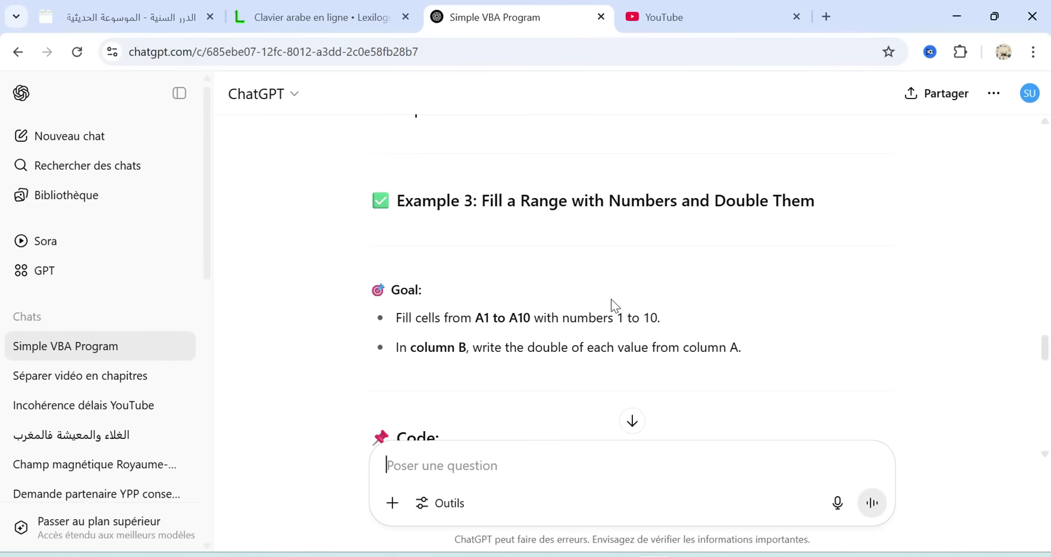
pyautogui.scroll(-1, 610, 305)
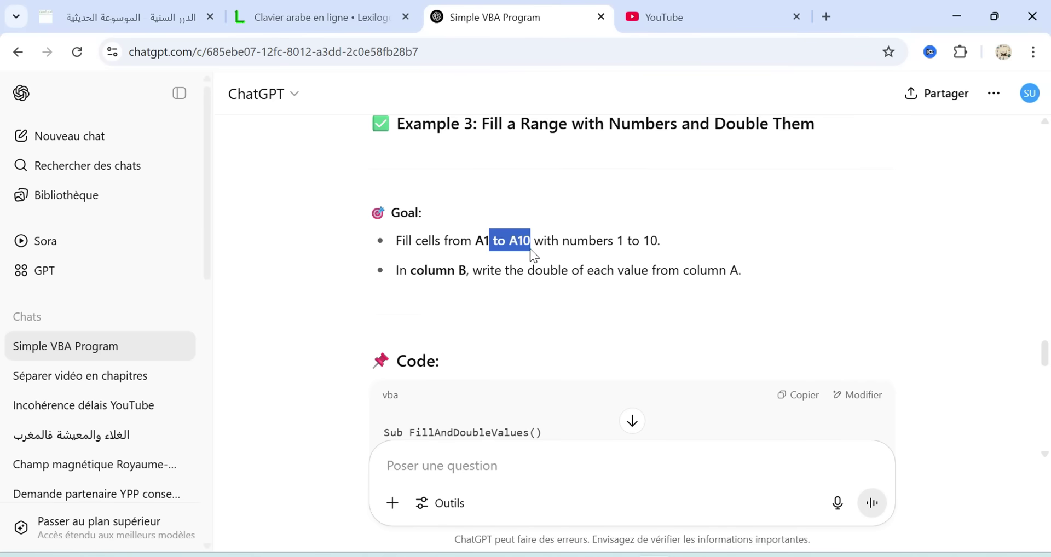
pyautogui.moveTo(616, 244); pyautogui.dragTo(661, 243)
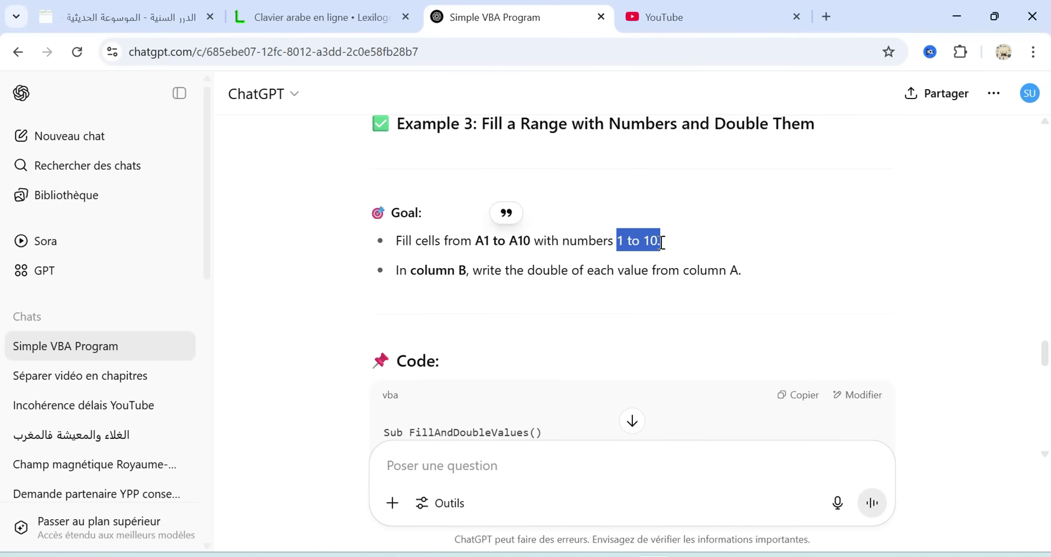
# - Highlight the column B doubling instruction and copy the FillAndDoubleValues code
pyautogui.scroll(-1, 441, 273)
pyautogui.scroll(-1, 440, 272)
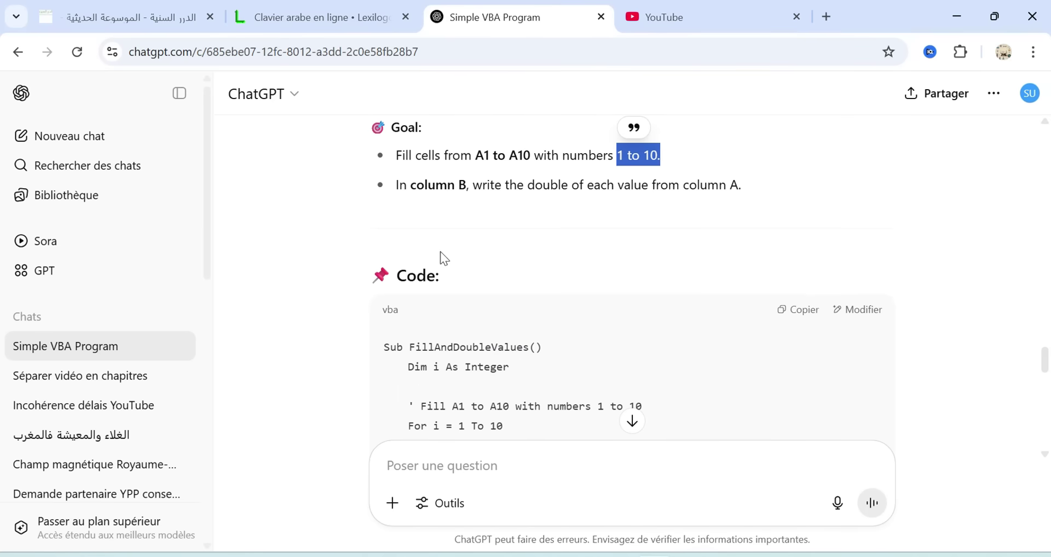
pyautogui.moveTo(481, 186); pyautogui.dragTo(742, 186)
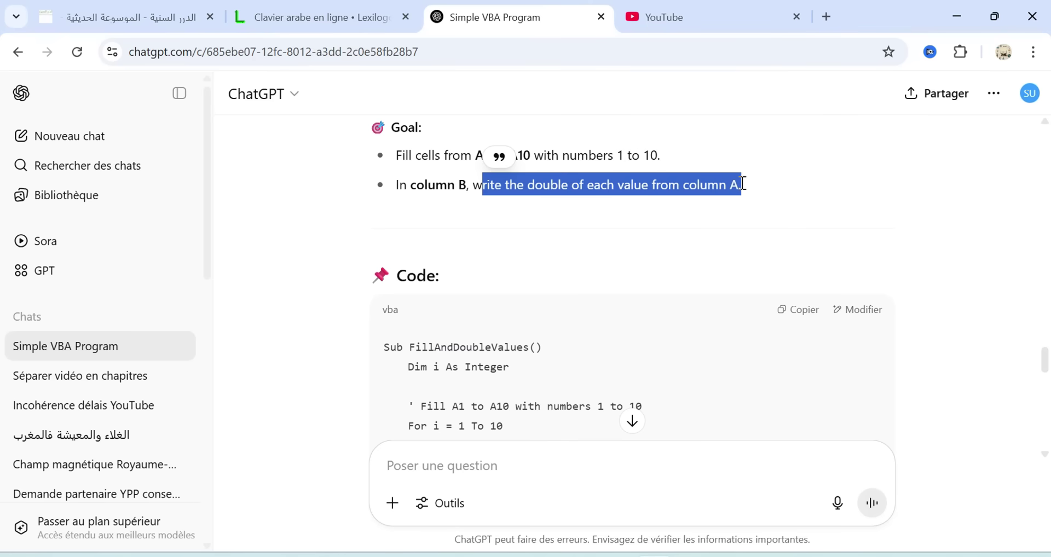
pyautogui.scroll(-1, 599, 270)
pyautogui.scroll(-2, 599, 271)
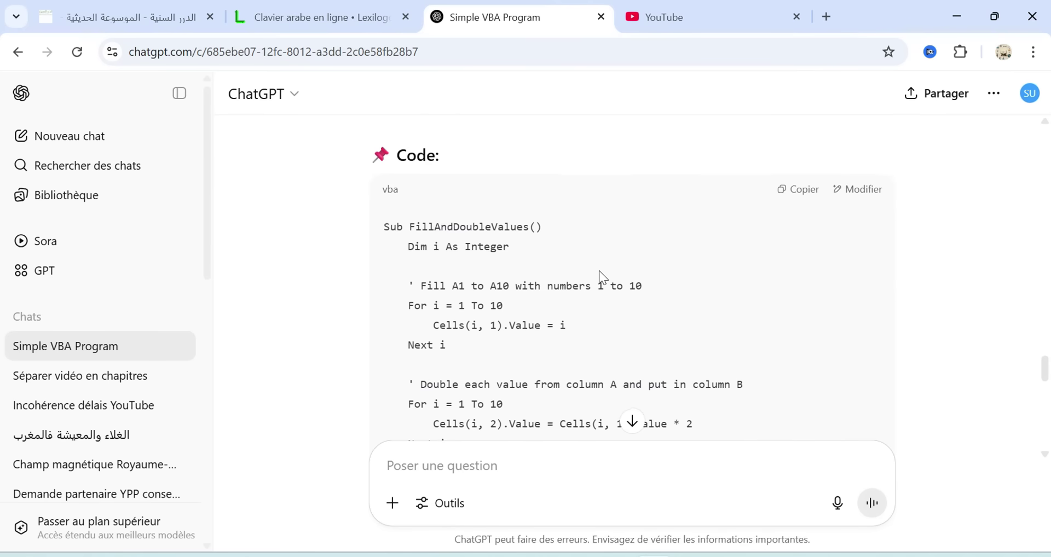
pyautogui.click(798, 187)
pyautogui.scroll(-3, 691, 325)
pyautogui.scroll(2, 691, 325)
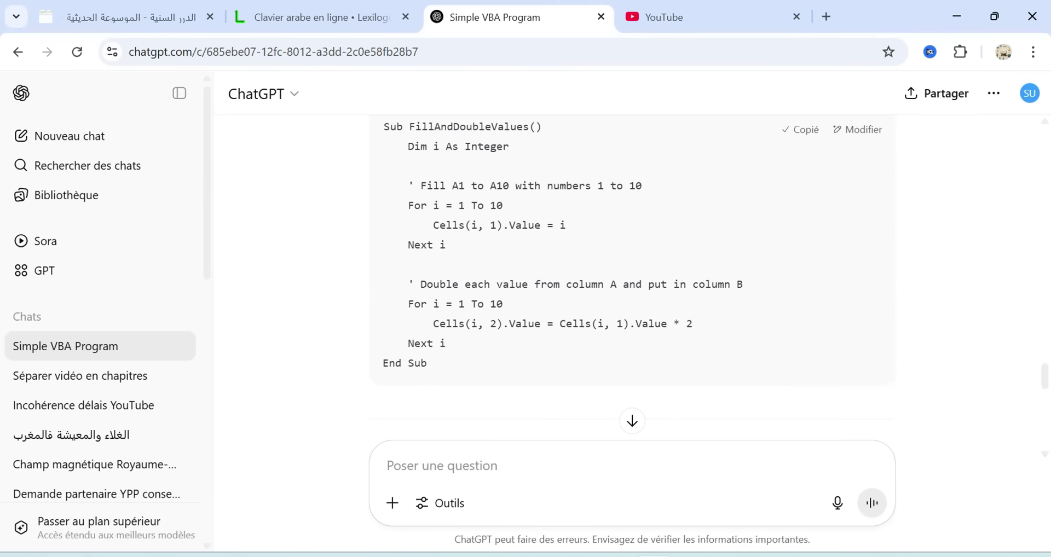
# - Paste the FillAndDoubleValues code over all of Module1's code, then un-maximize the editor
pyautogui.click(762, 512)
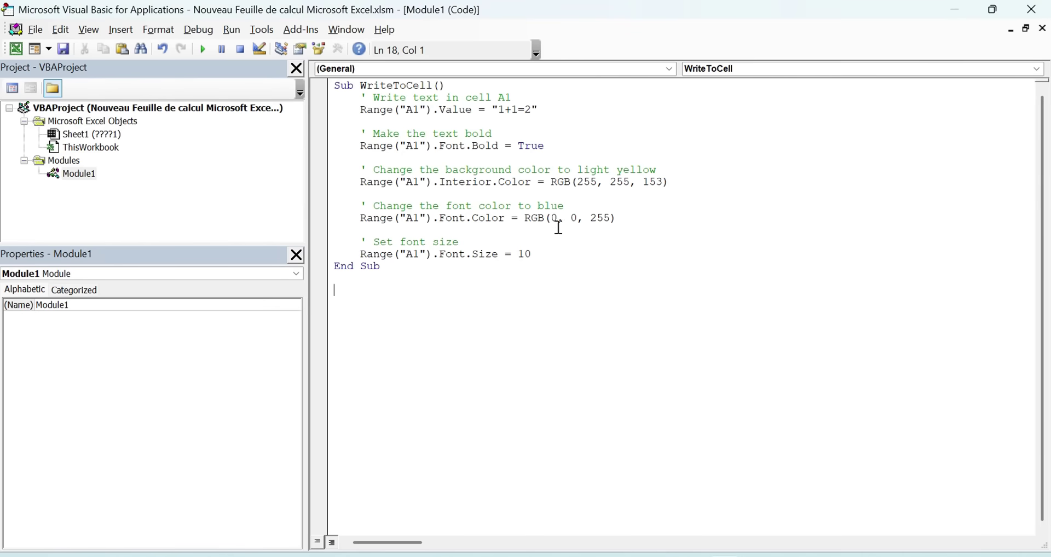
pyautogui.hotkey('ctrl', 'a')
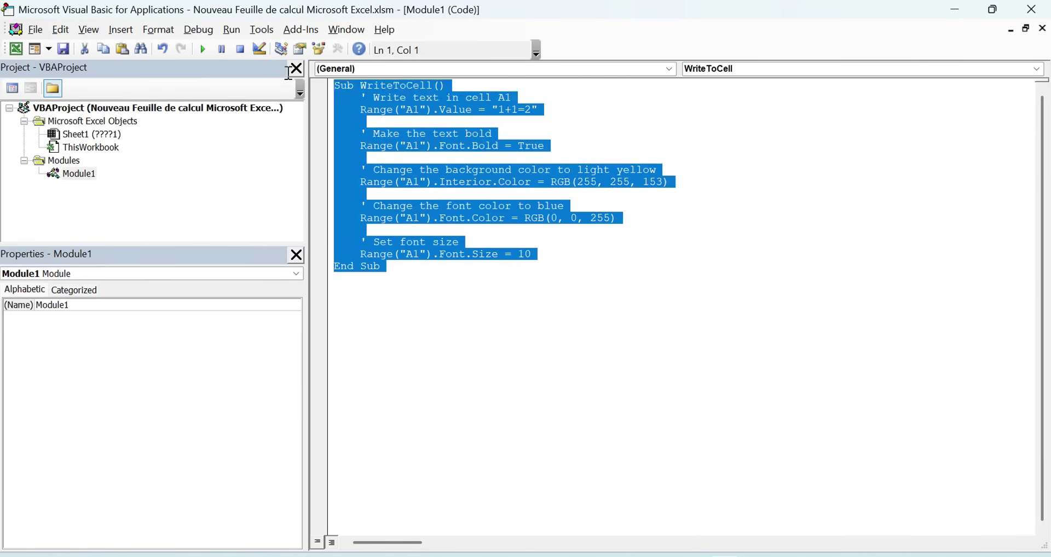
pyautogui.write("Sub FillAndDoubleValues()     Dim i As Integer      ' Fill A1 to A10 with numbers 1 to 10     For i = 1 To 10         Cells(i, 1).Value = i     Next i      ' Double each value from column A and put in column B     For i = 1 To 10         Cells(i, 2).Value = Cells(i, 1).Value * 2     Next i End Sub")
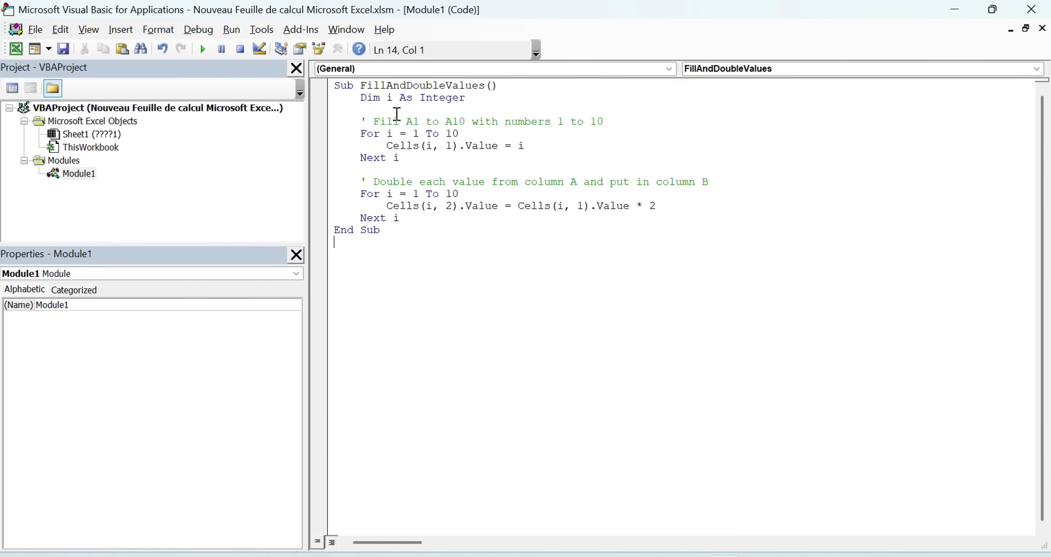
pyautogui.moveTo(336, 8)
pyautogui.mouseDown()
pyautogui.moveTo(491, 48)
pyautogui.moveTo(572, 47)
pyautogui.moveTo(420, 23)
pyautogui.mouseUp()
# - Snap the VBA editor to the right half and delete row 1 containing 1+1=2
pyautogui.press('super+Right')
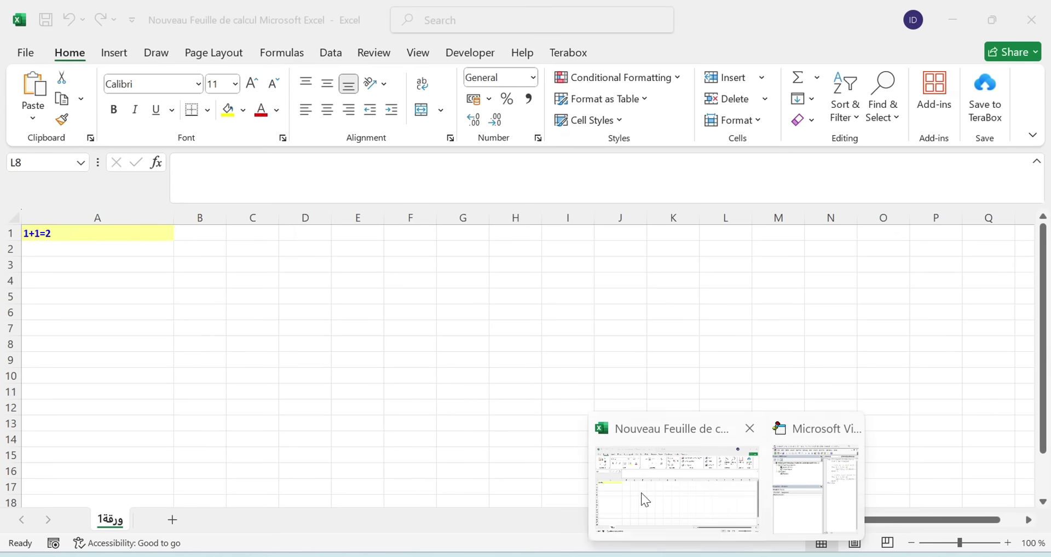
pyautogui.click(641, 493)
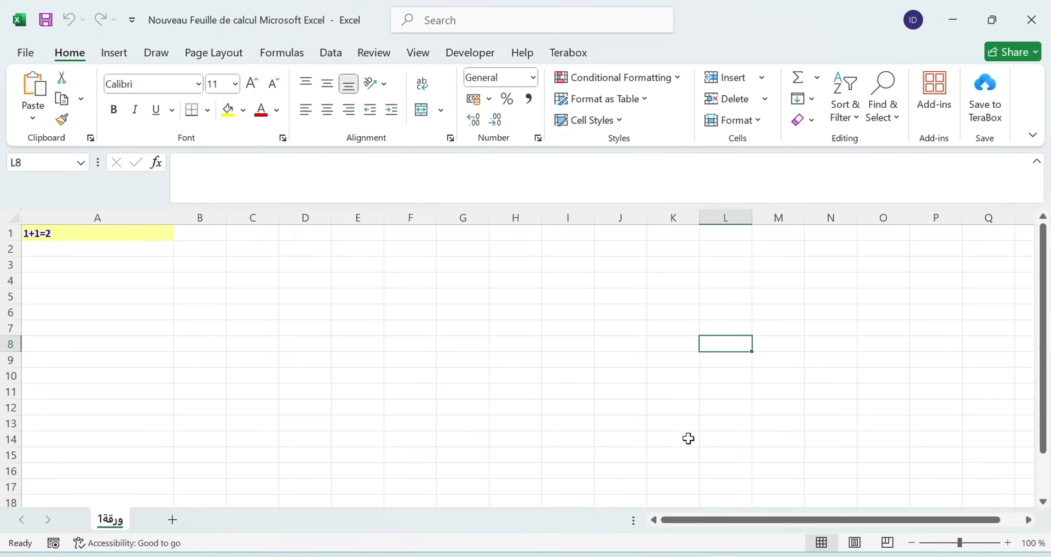
pyautogui.click(12, 233)
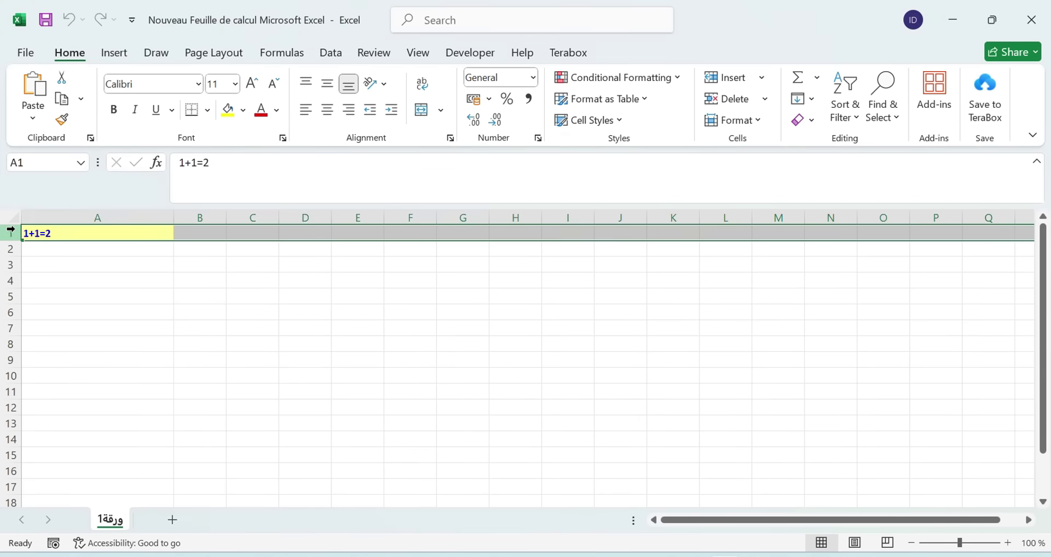
pyautogui.rightClick(14, 233)
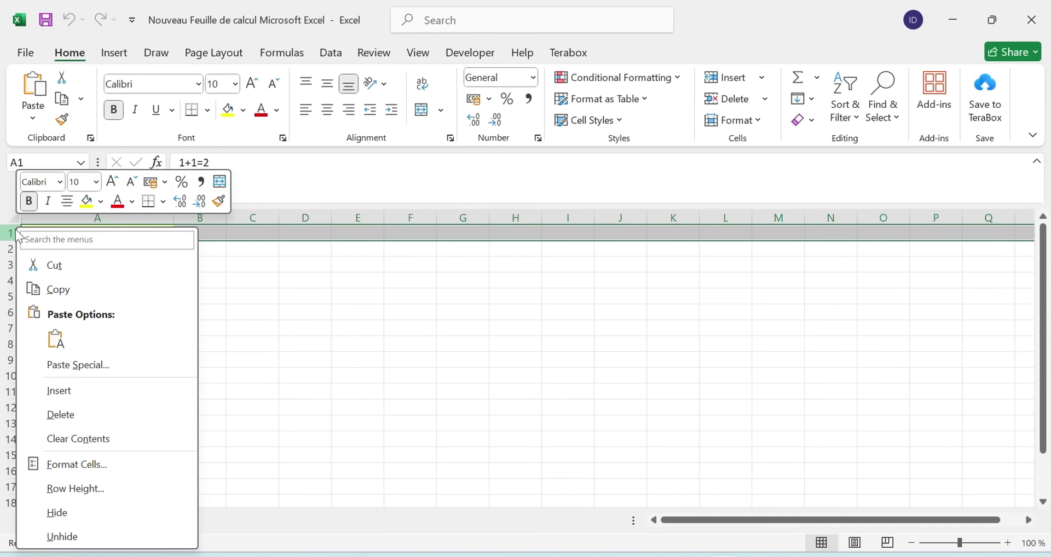
pyautogui.click(74, 406)
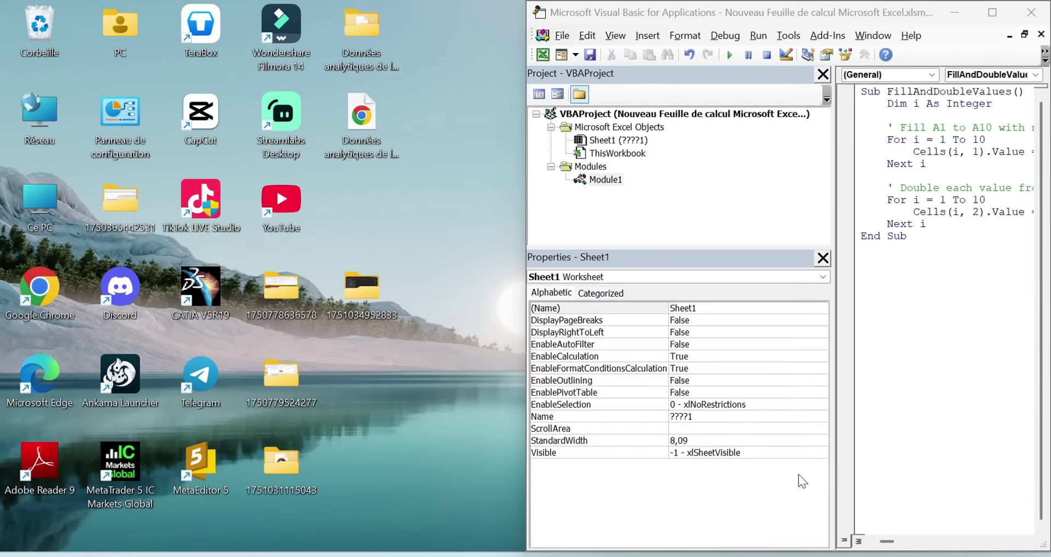
# - Move the VBA editor further left and widen the code pane beside the worksheet
pyautogui.click(803, 480)
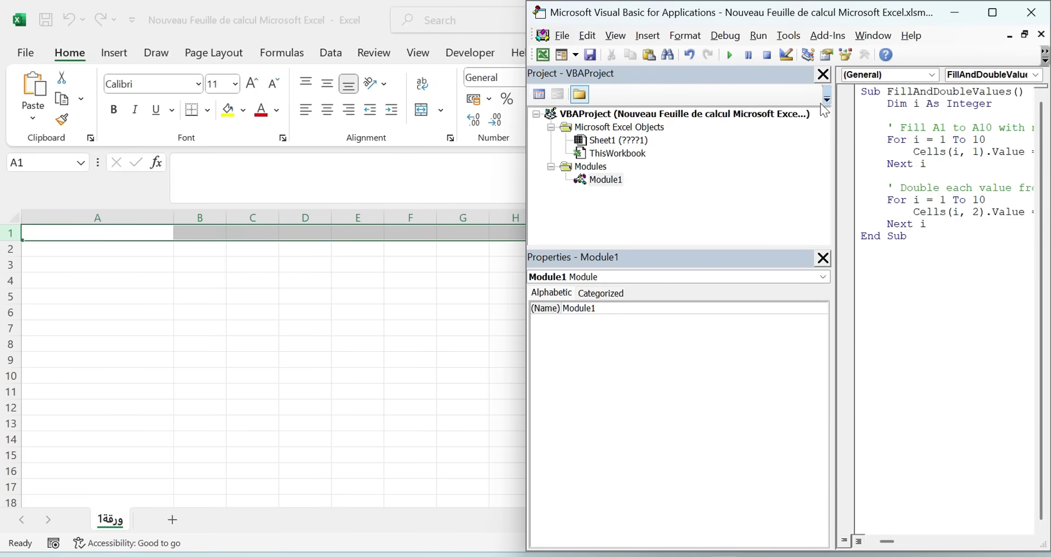
pyautogui.moveTo(819, 15); pyautogui.dragTo(721, 15)
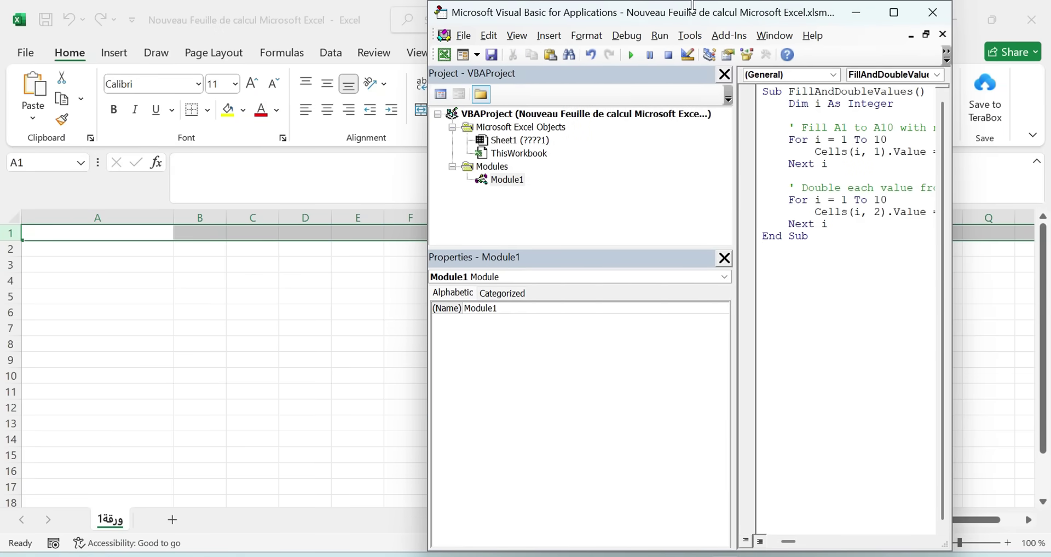
pyautogui.moveTo(733, 209); pyautogui.dragTo(610, 211)
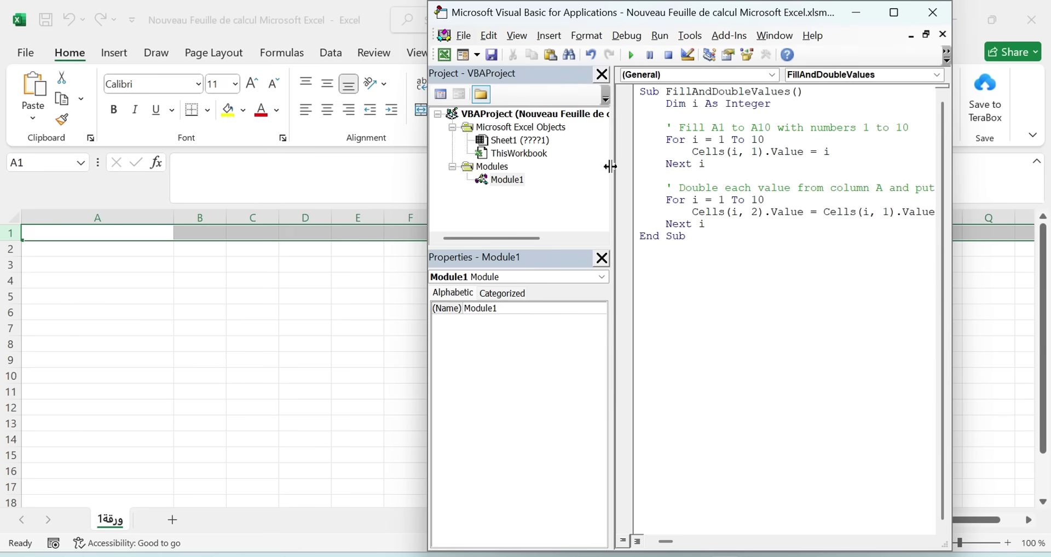
pyautogui.moveTo(611, 167); pyautogui.dragTo(541, 167)
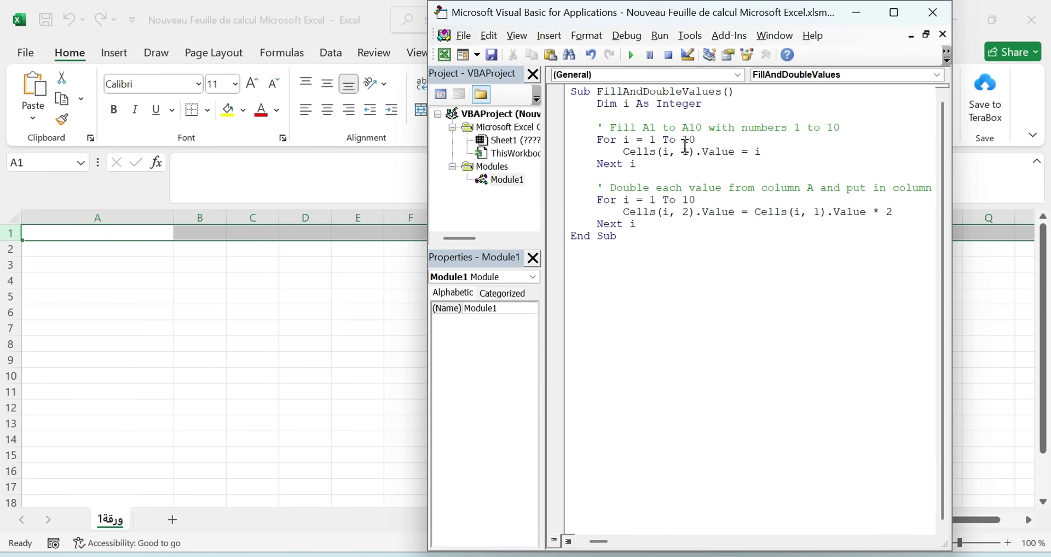
# - Highlight the FillAndDoubleValues name, procedure body, parentheses and the Dim i As Integer line
pyautogui.moveTo(595, 91); pyautogui.dragTo(722, 89)
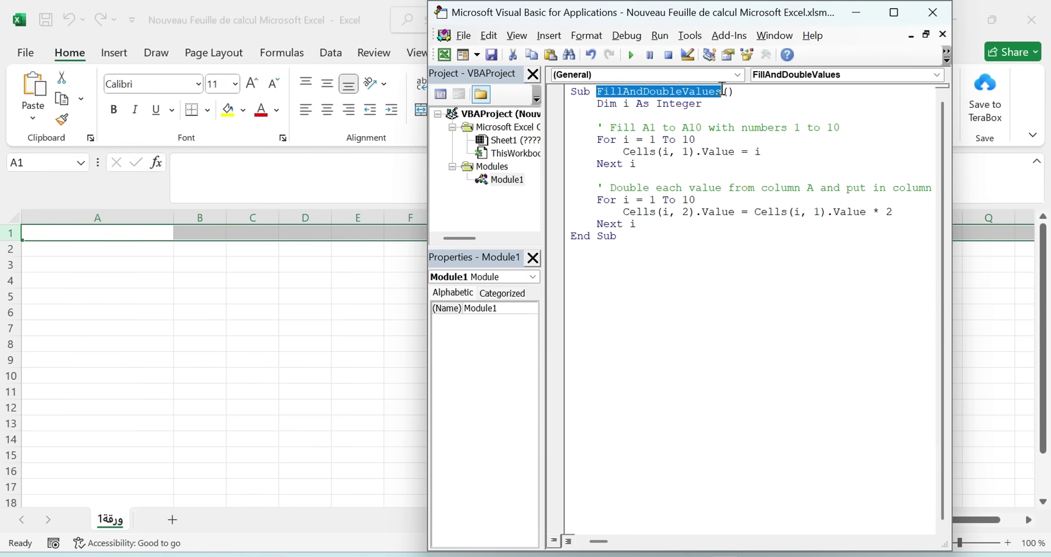
pyautogui.click(571, 91)
pyautogui.moveTo(570, 91)
pyautogui.mouseDown()
pyautogui.moveTo(671, 215)
pyautogui.moveTo(672, 245)
pyautogui.mouseUp()
pyautogui.click(605, 91)
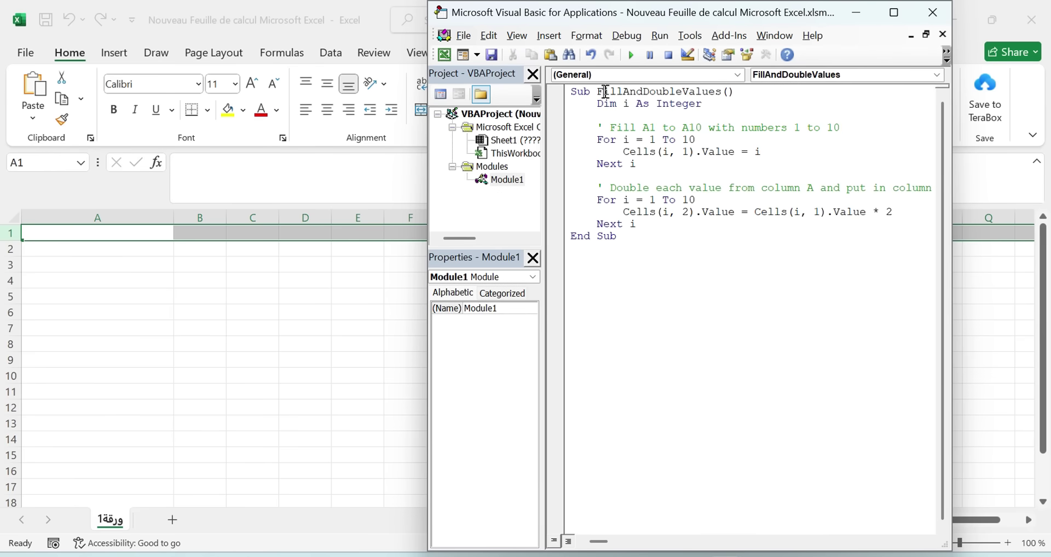
pyautogui.moveTo(721, 91); pyautogui.dragTo(743, 92)
pyautogui.moveTo(596, 104); pyautogui.dragTo(704, 103)
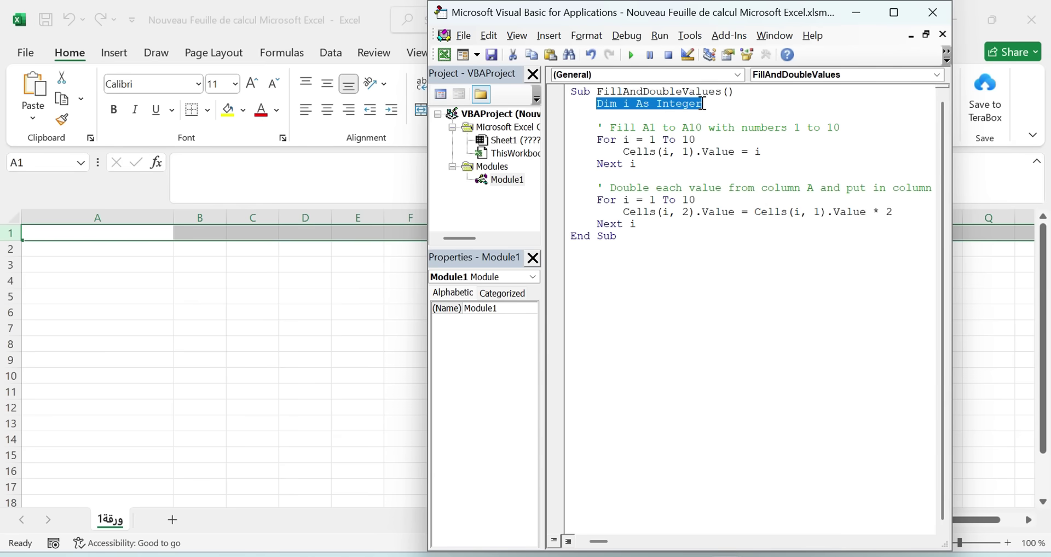
pyautogui.click(599, 106)
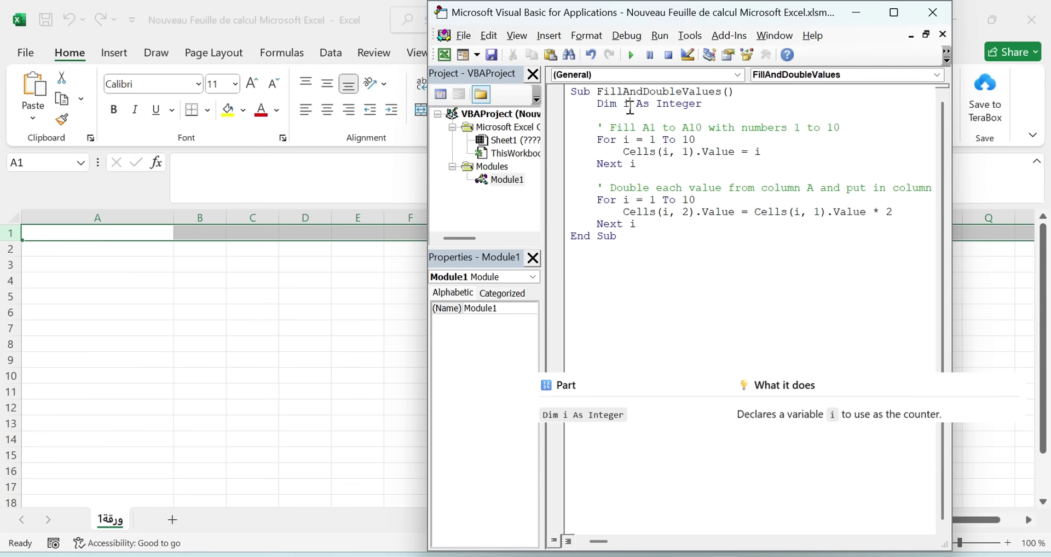
pyautogui.click(630, 105)
# - Try declaring i as String, then Double, then restore Integer; highlight the A1–A10 comment
pyautogui.moveTo(703, 104); pyautogui.dragTo(659, 104)
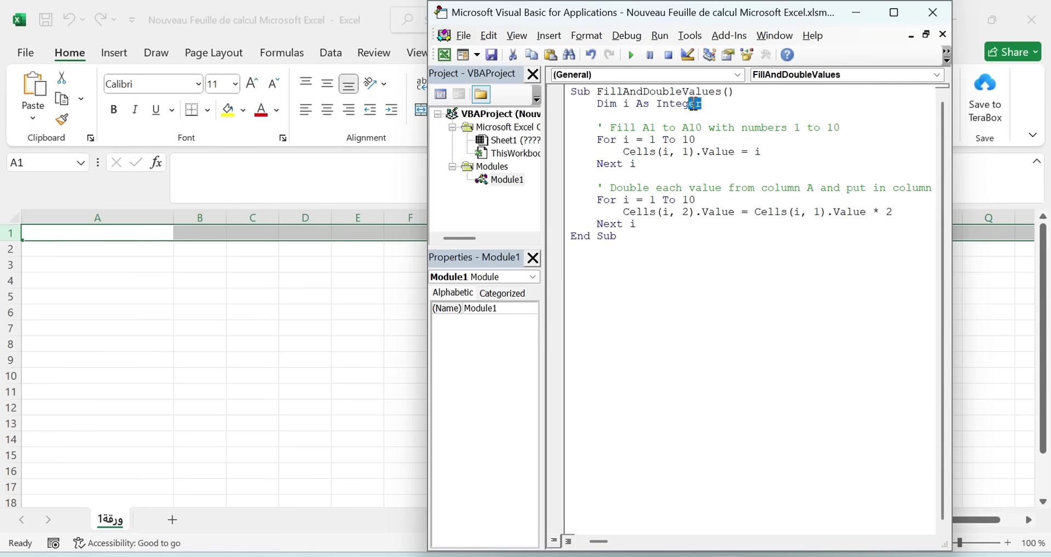
pyautogui.press('BackSpace')
pyautogui.write('Stri')
pyautogui.moveTo(700, 104); pyautogui.dragTo(664, 104)
pyautogui.press('BackSpace')
pyautogui.write('double')
pyautogui.press('BackSpace')
pyautogui.press('BackSpace')
pyautogui.press('BackSpace')
pyautogui.press('BackSpace')
pyautogui.press('BackSpace')
pyautogui.write('Integer')
pyautogui.click(690, 115)
pyautogui.moveTo(629, 127); pyautogui.dragTo(860, 129)
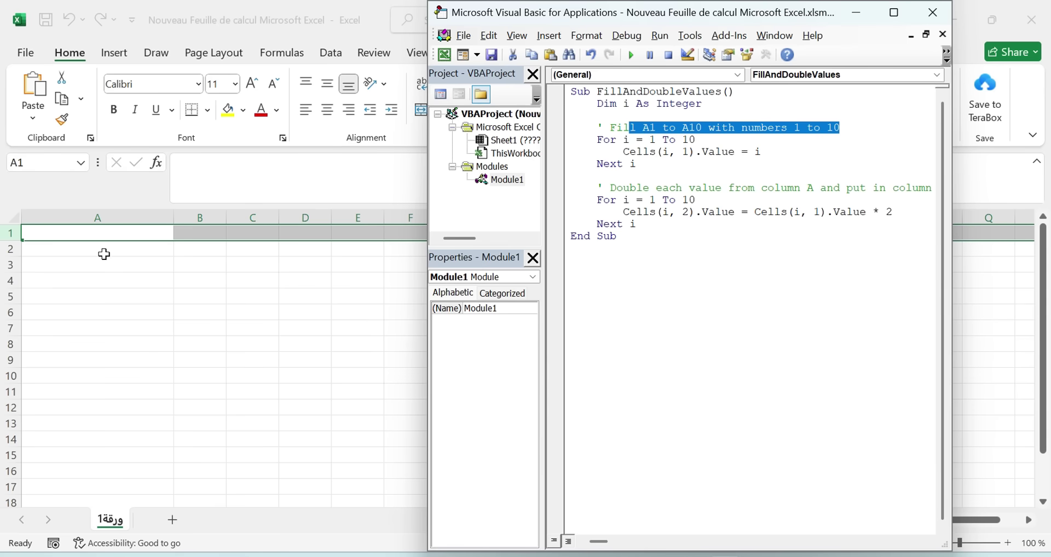
# - Enter 1 in A1 and 2 in A2 on the worksheet
pyautogui.click(76, 228)
pyautogui.write('1')
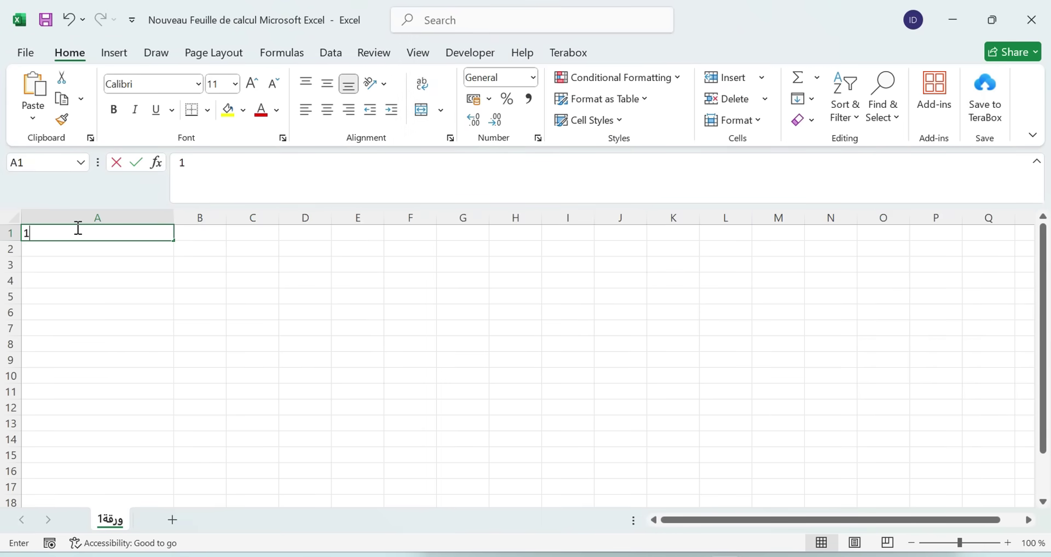
pyautogui.press('Return')
pyautogui.write('2')
pyautogui.press('Return')
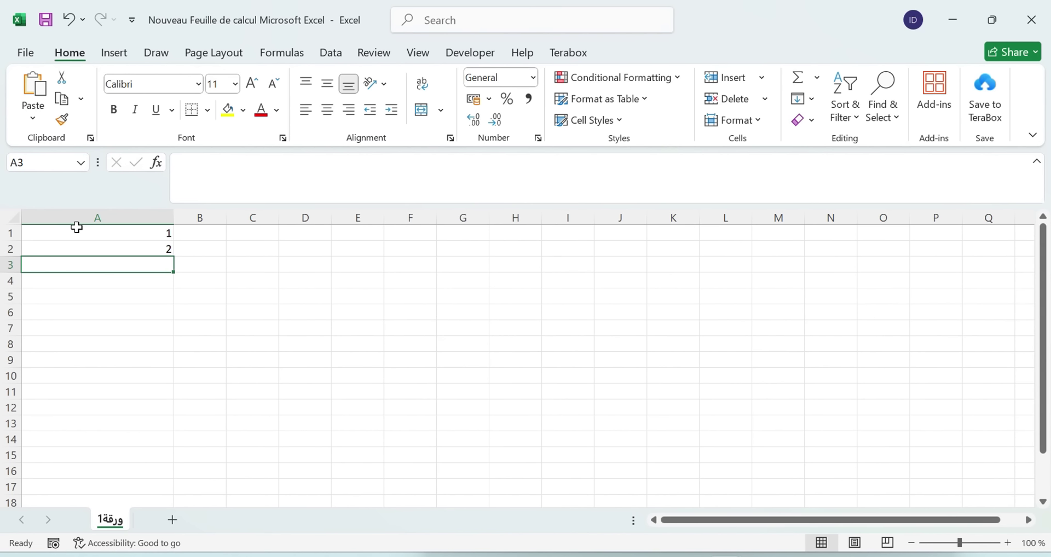
# - Clear the numbers from column A and return to the macro code with Alt+F11
pyautogui.moveTo(122, 228); pyautogui.dragTo(137, 244)
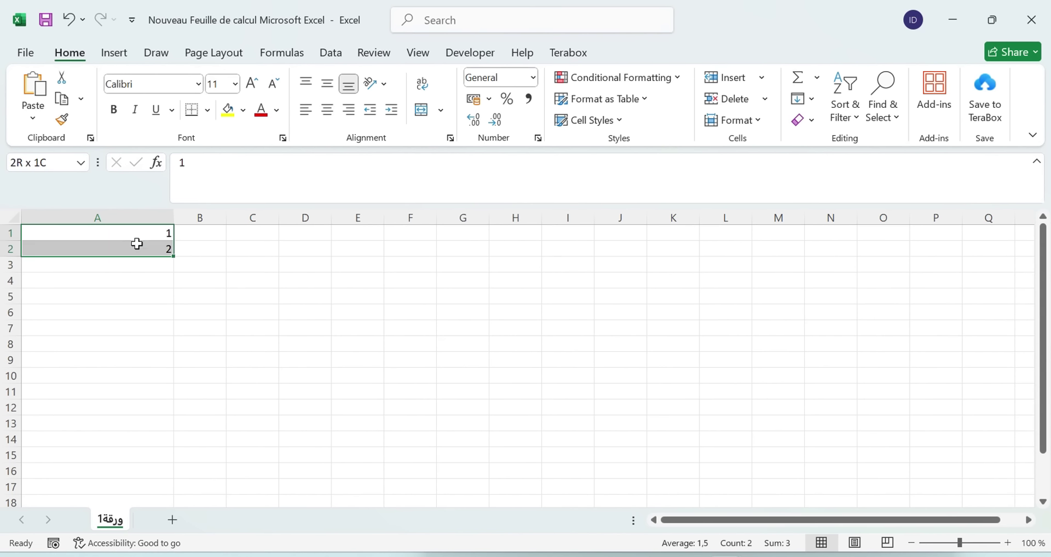
pyautogui.click(169, 250)
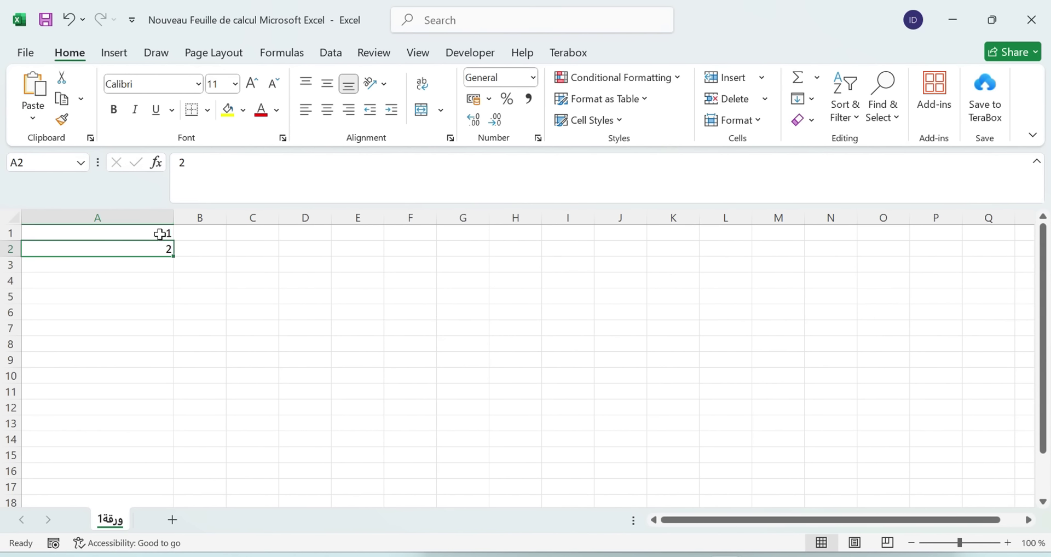
pyautogui.moveTo(162, 232); pyautogui.dragTo(158, 376)
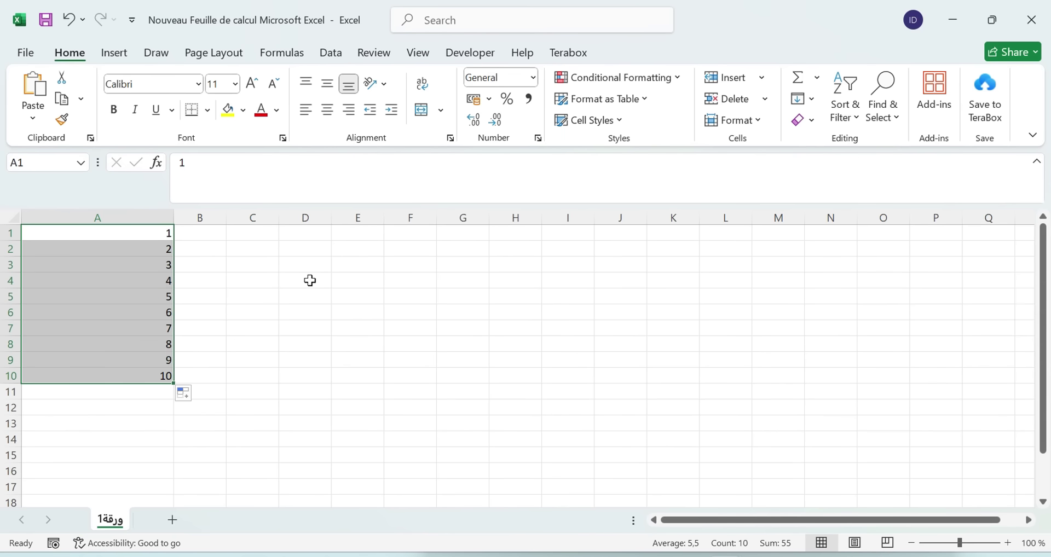
pyautogui.press('Delete')
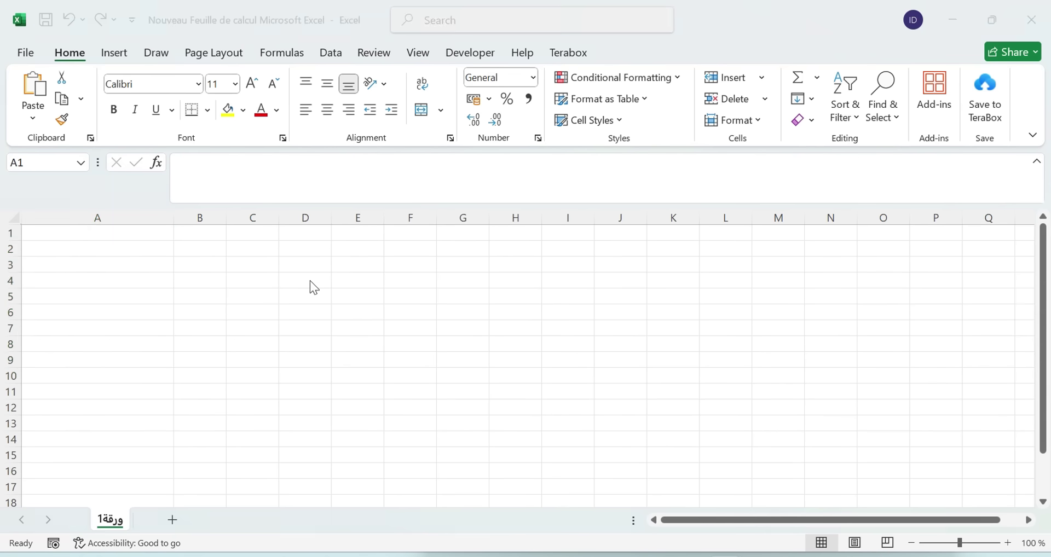
pyautogui.hotkey('alt', 'F11')
# - Run FillAndDoubleValues, check that column A holds 1–10, then go back to the code
pyautogui.click(728, 159)
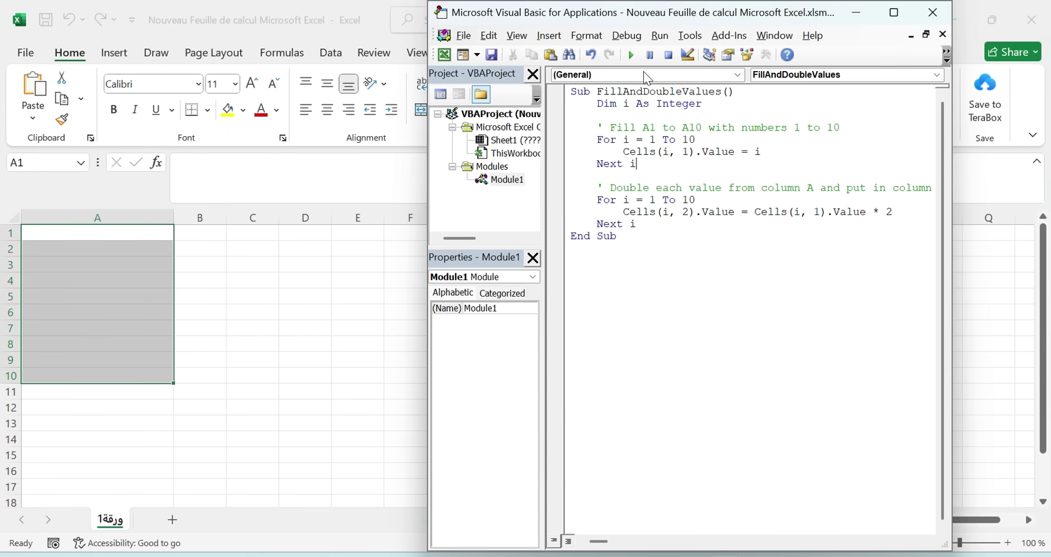
pyautogui.click(632, 56)
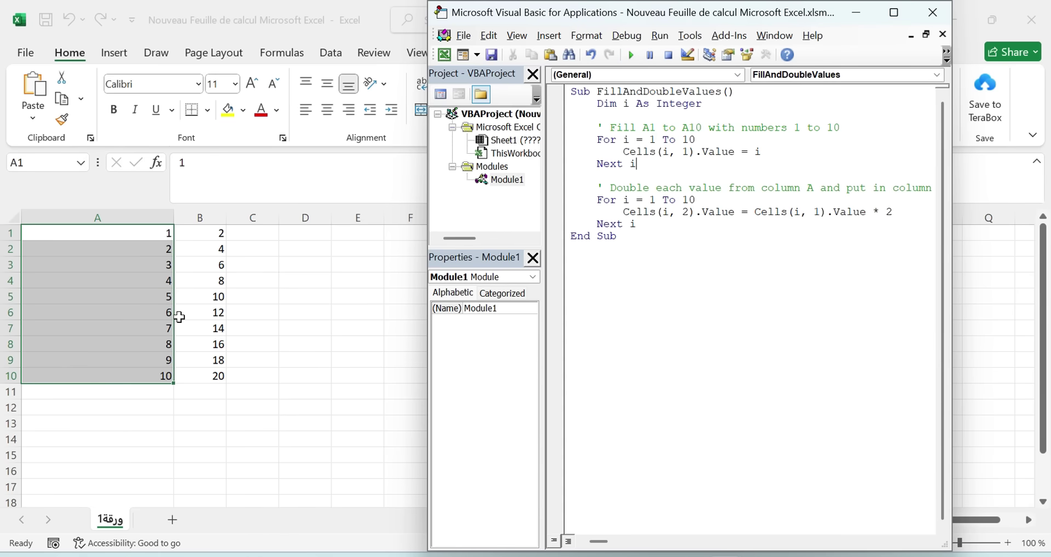
pyautogui.click(122, 217)
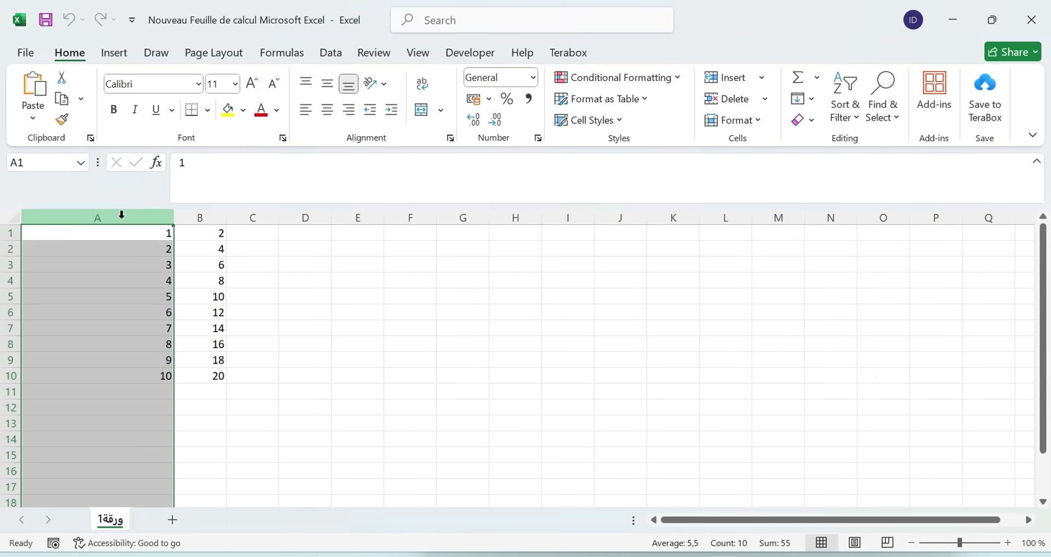
pyautogui.moveTo(144, 231); pyautogui.dragTo(159, 360)
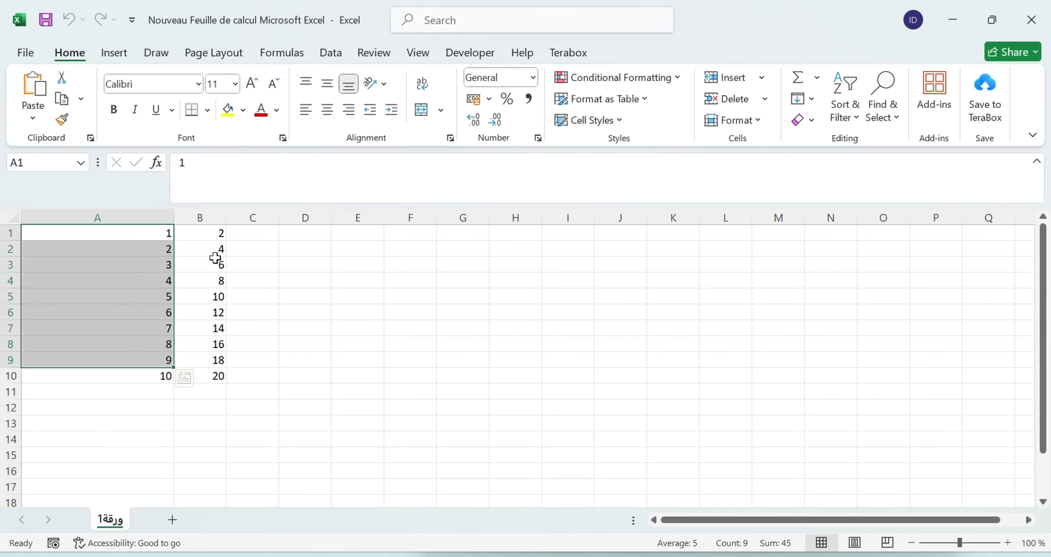
pyautogui.hotkey('alt', 'F11')
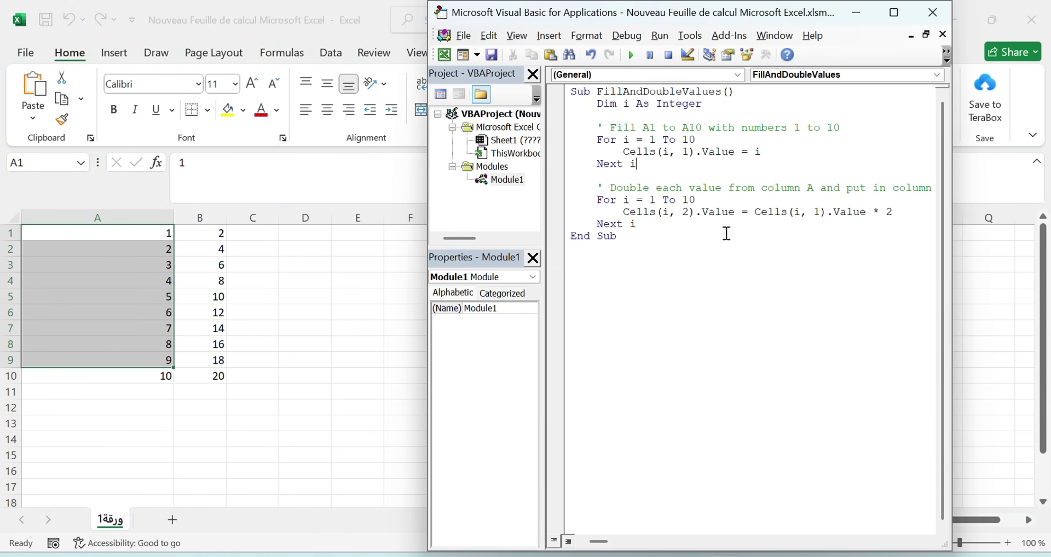
pyautogui.click(630, 165)
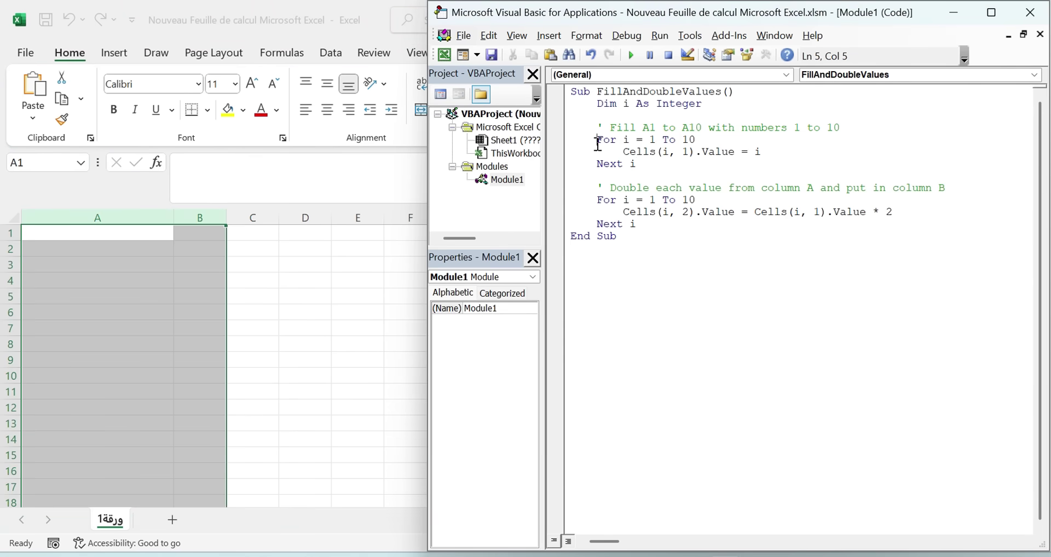
pyautogui.moveTo(597, 139); pyautogui.dragTo(647, 162)
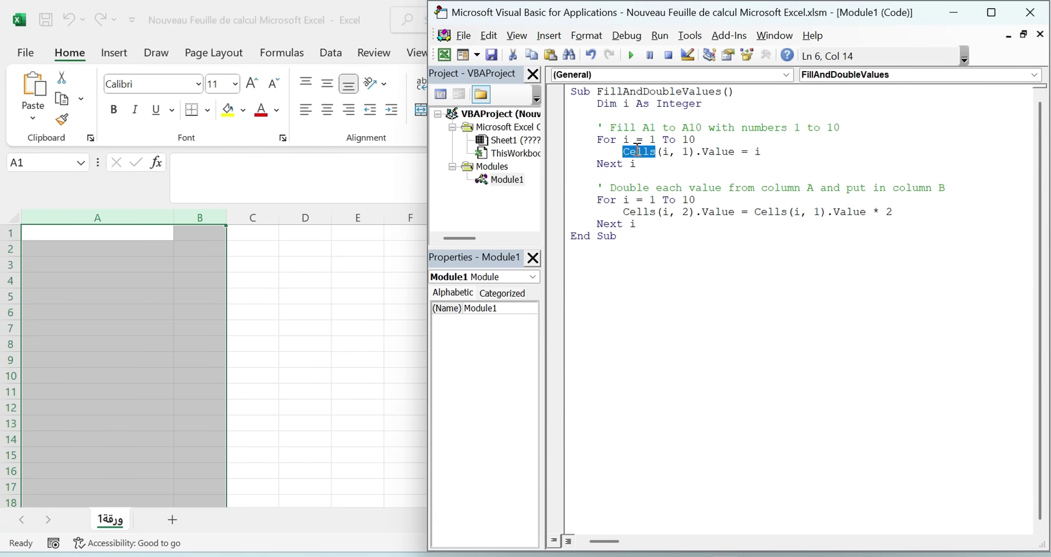
pyautogui.doubleClick(615, 165)
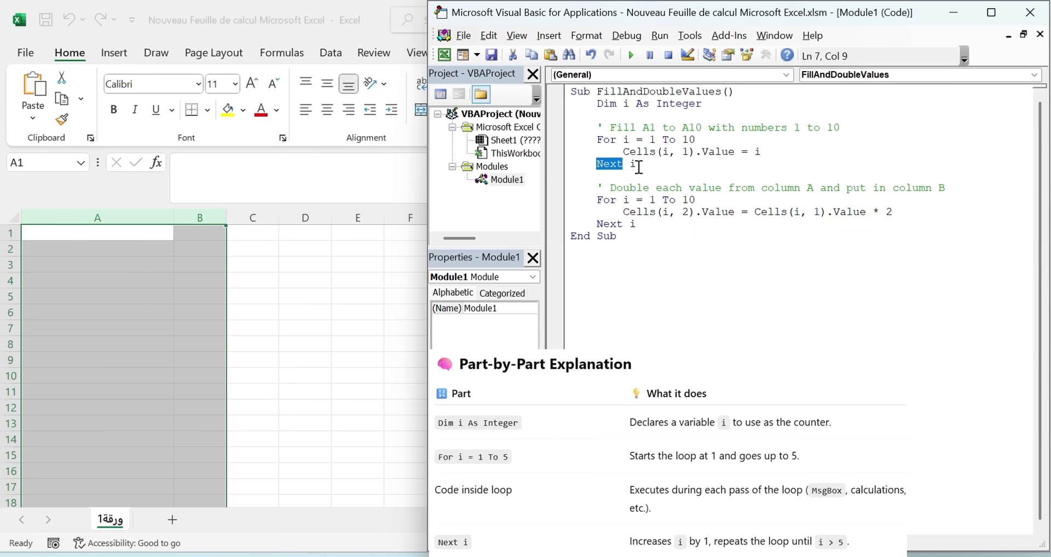
pyautogui.moveTo(634, 164); pyautogui.dragTo(573, 142)
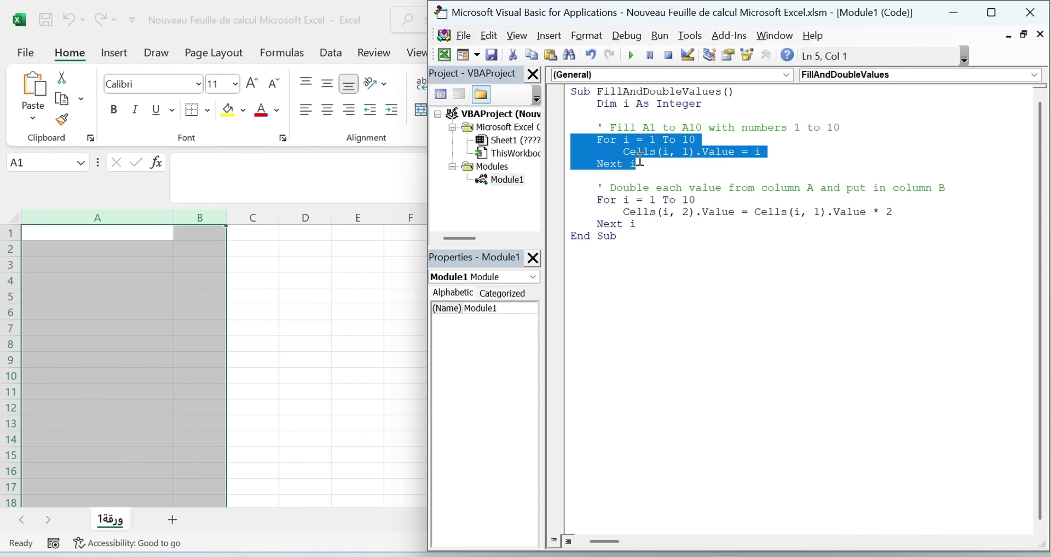
pyautogui.click(658, 171)
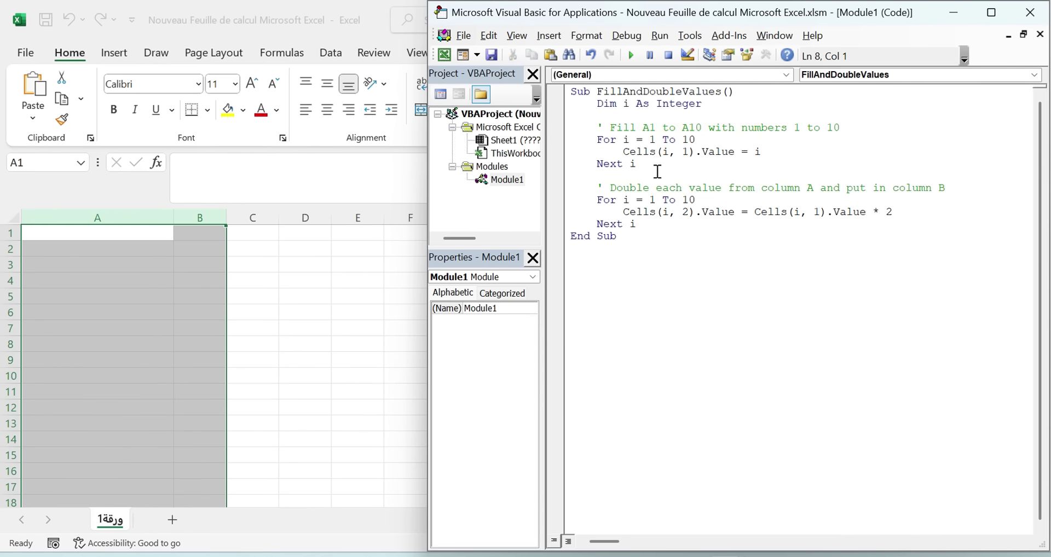
pyautogui.moveTo(596, 104); pyautogui.dragTo(705, 105)
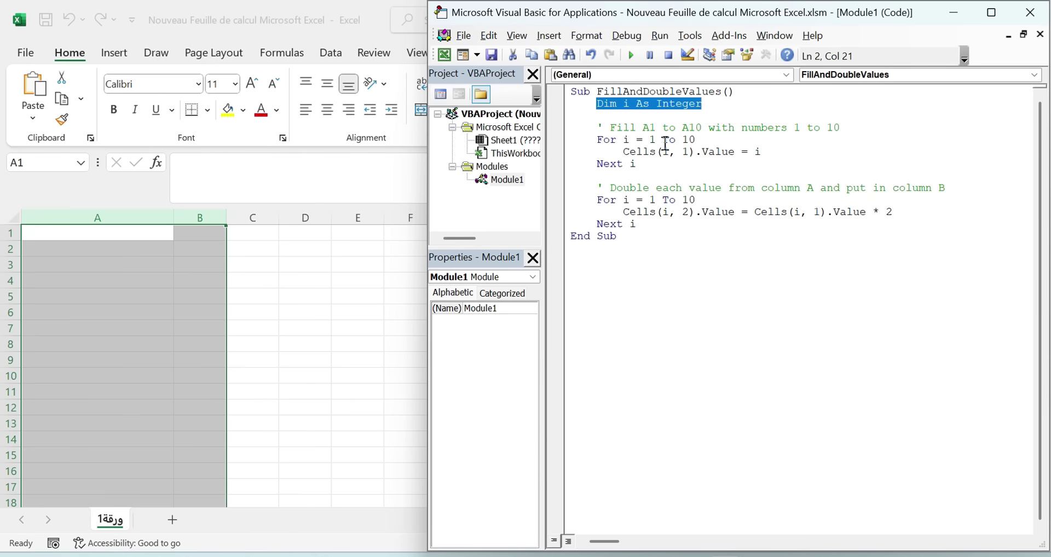
pyautogui.moveTo(623, 152); pyautogui.dragTo(695, 153)
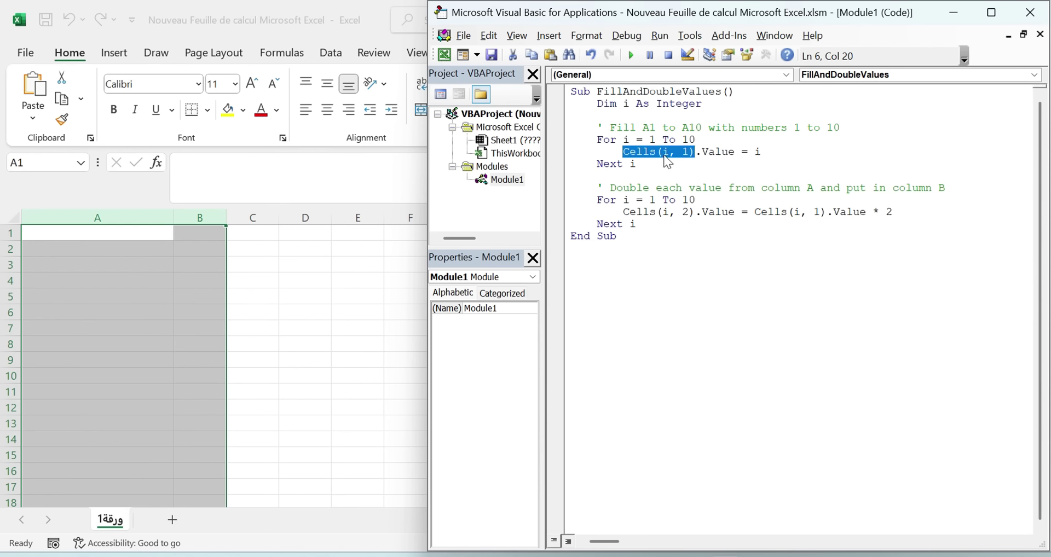
pyautogui.press('Down')
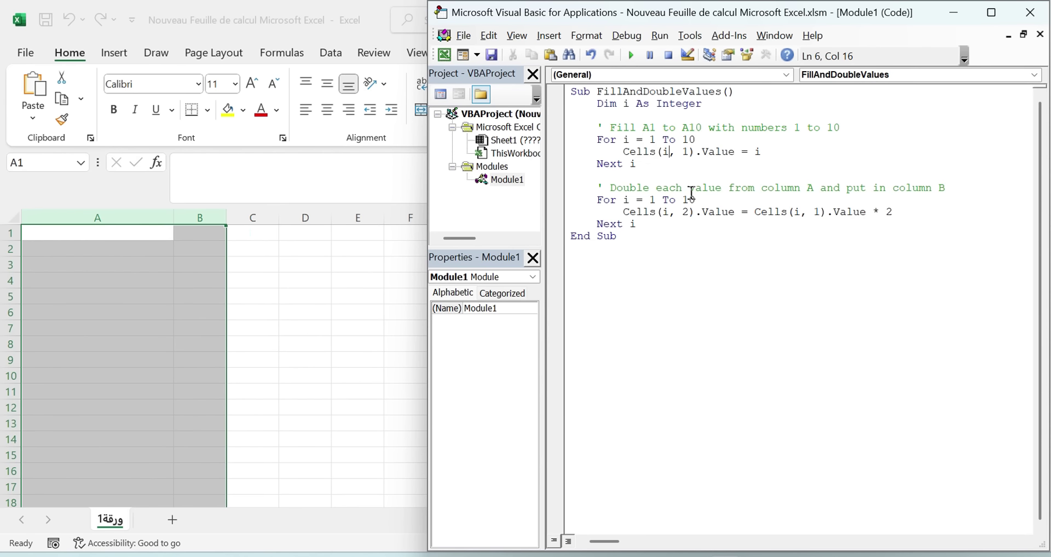
pyautogui.click(639, 162)
pyautogui.moveTo(640, 163); pyautogui.dragTo(592, 162)
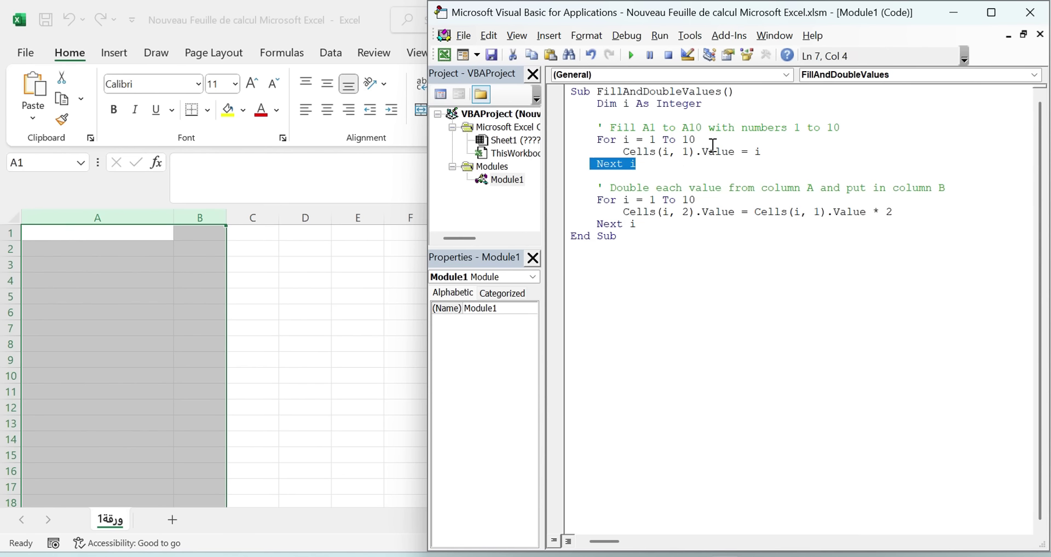
pyautogui.click(618, 187)
pyautogui.moveTo(619, 187); pyautogui.dragTo(768, 187)
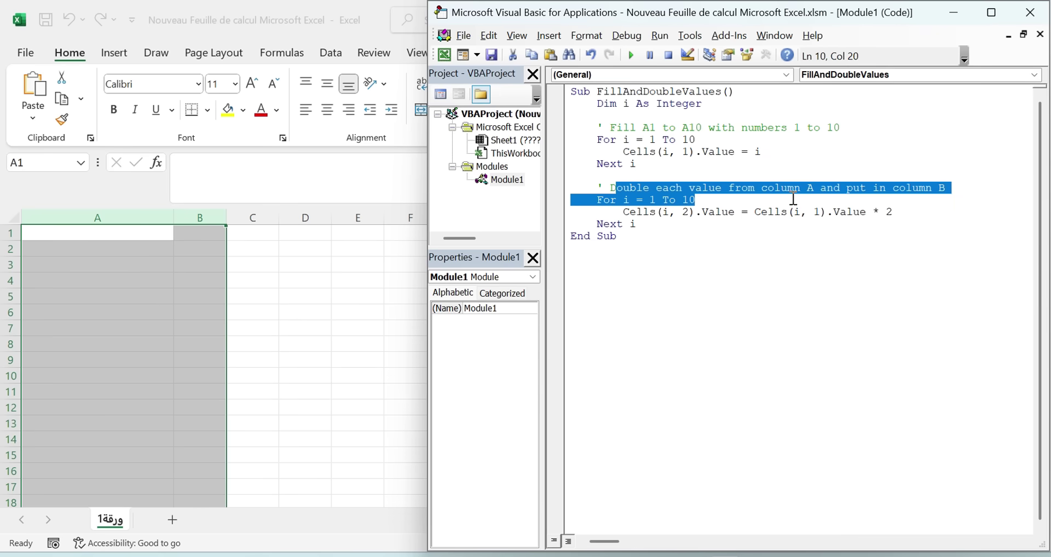
pyautogui.click(649, 188)
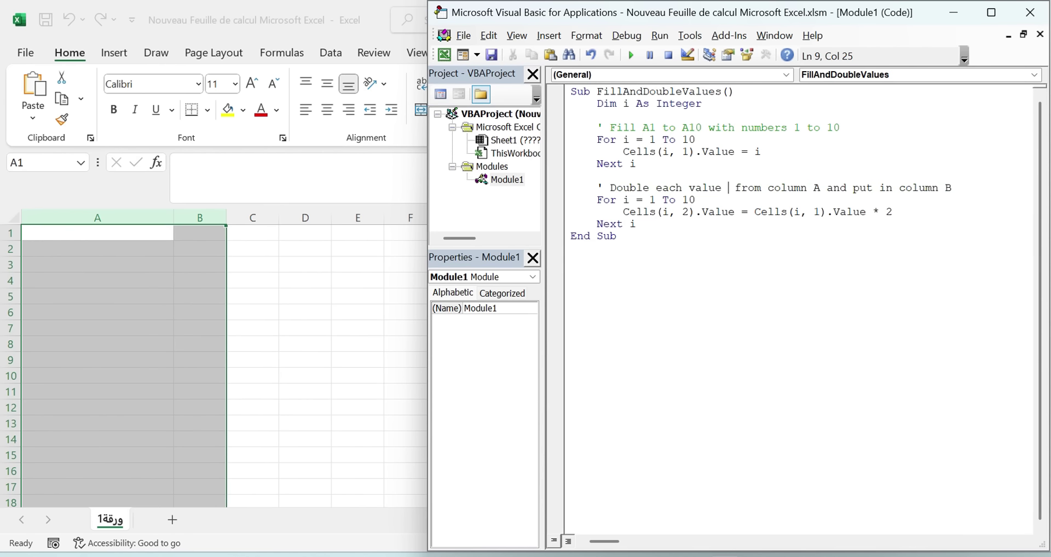
# - Change the comment to '3 times' and the column B multiplier from 2 to 3
pyautogui.write('3 ti')
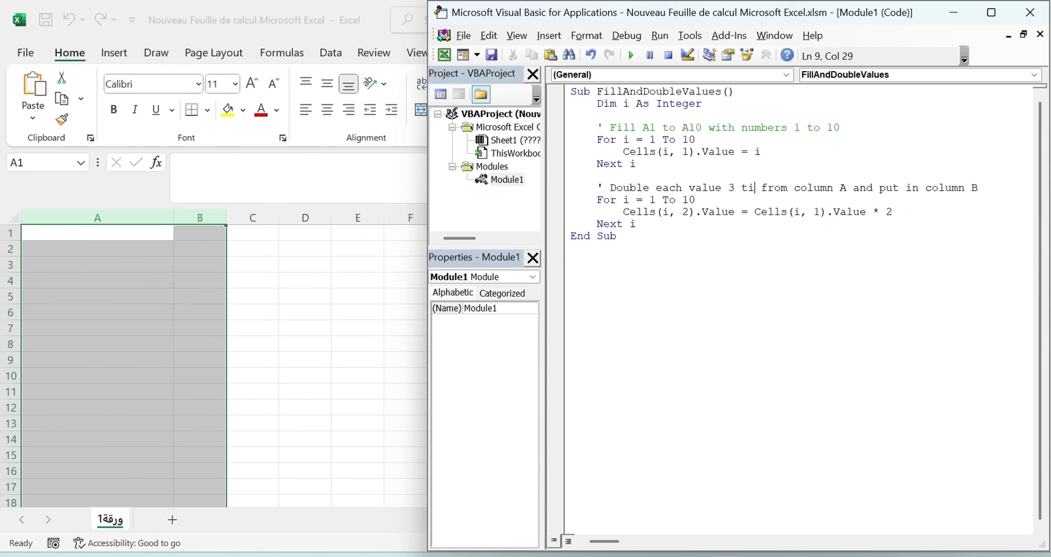
pyautogui.write('mes')
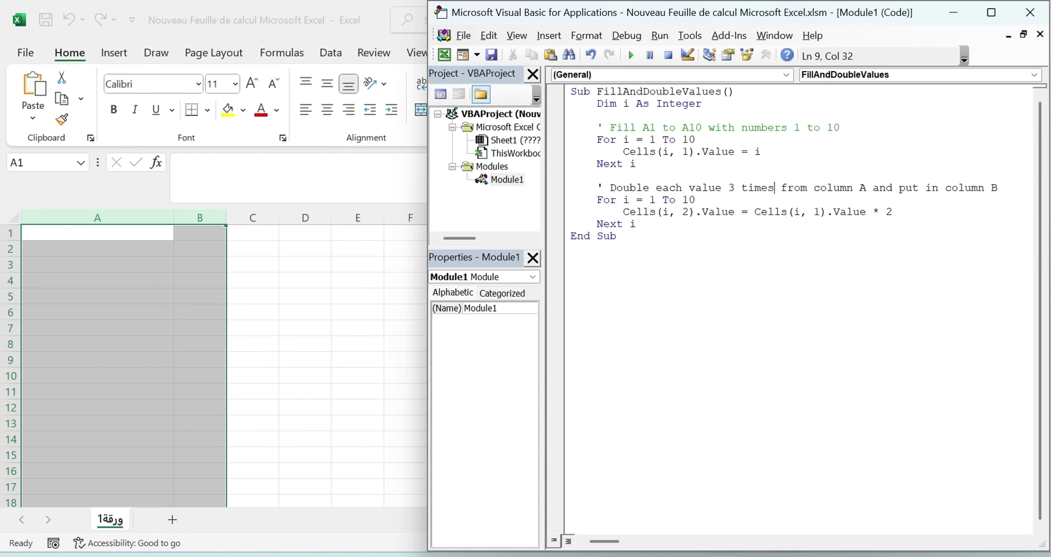
pyautogui.click(818, 200)
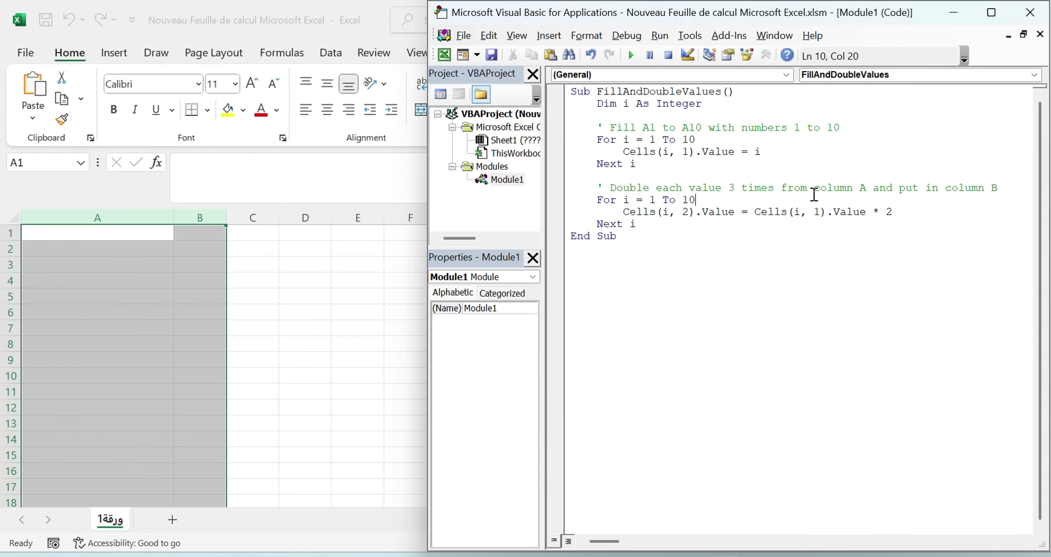
pyautogui.click(900, 214)
pyautogui.press('BackSpace')
pyautogui.write('3')
# - Run the updated macro and check that column B holds 3 to 30
pyautogui.click(632, 56)
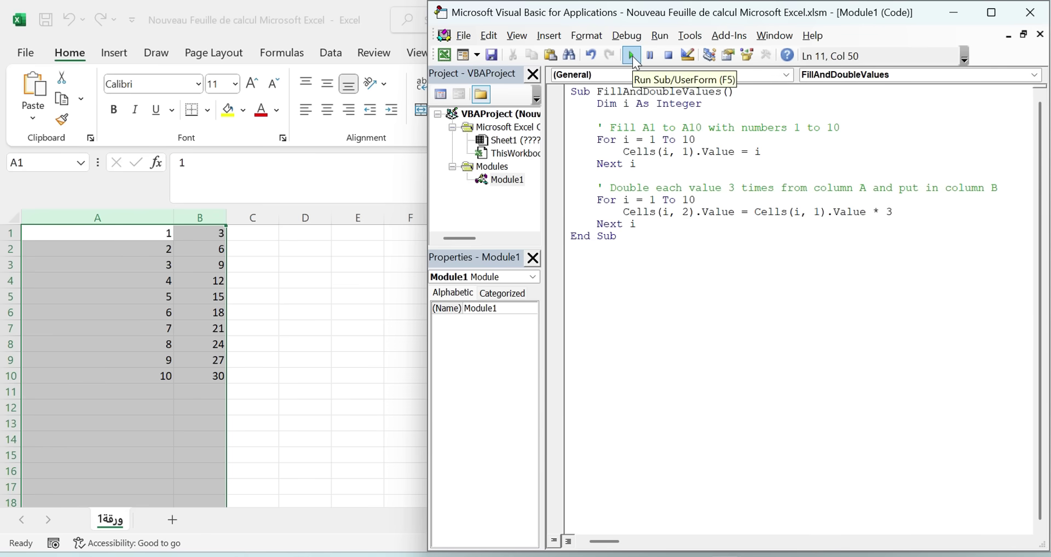
pyautogui.click(209, 236)
pyautogui.moveTo(215, 262); pyautogui.dragTo(210, 368)
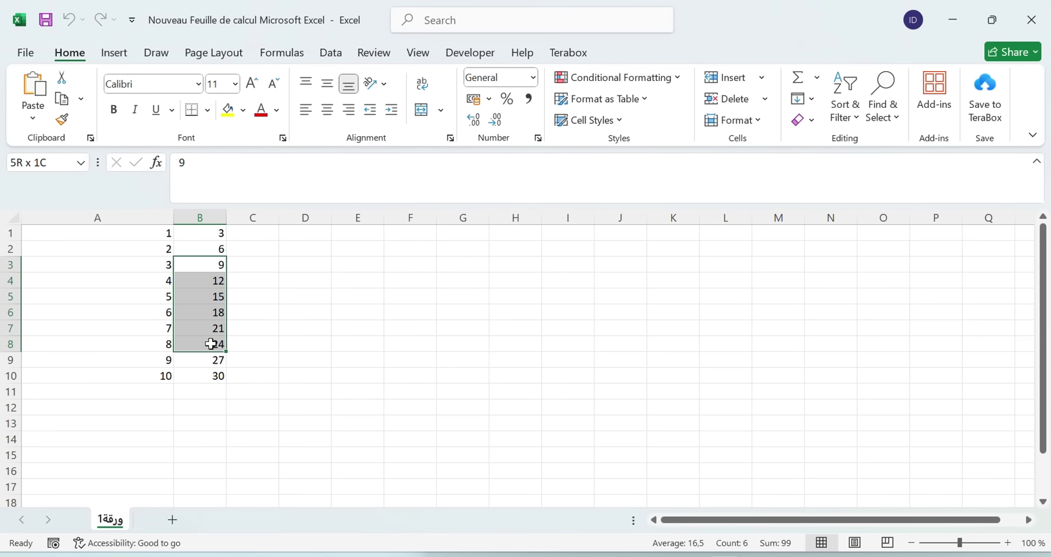
pyautogui.hotkey('alt', 'F11')
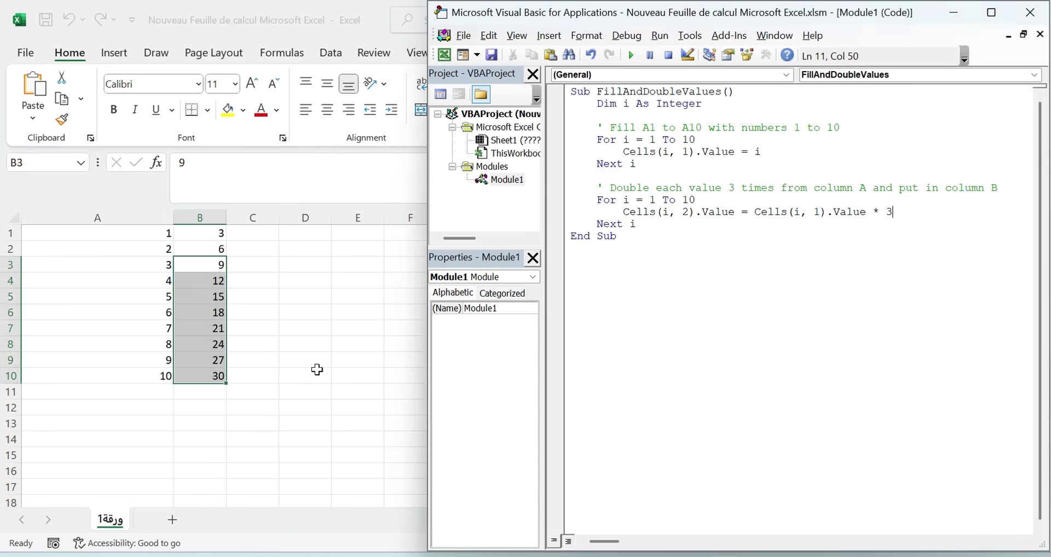